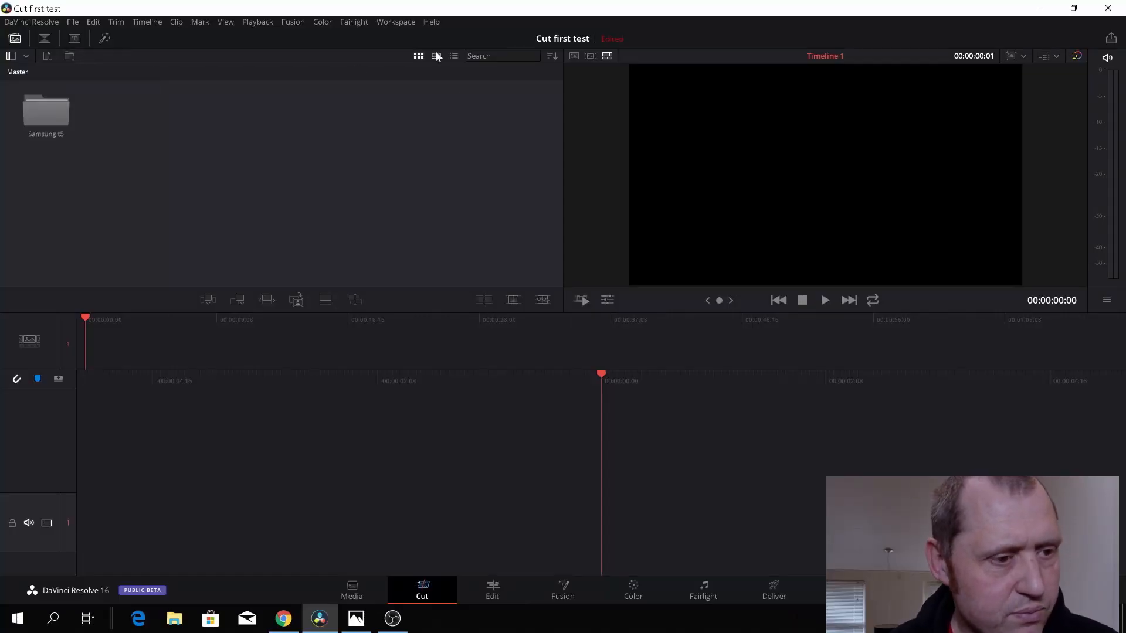
- Open the Samsung t5 bin and browse through its clips
double_click(47, 103)
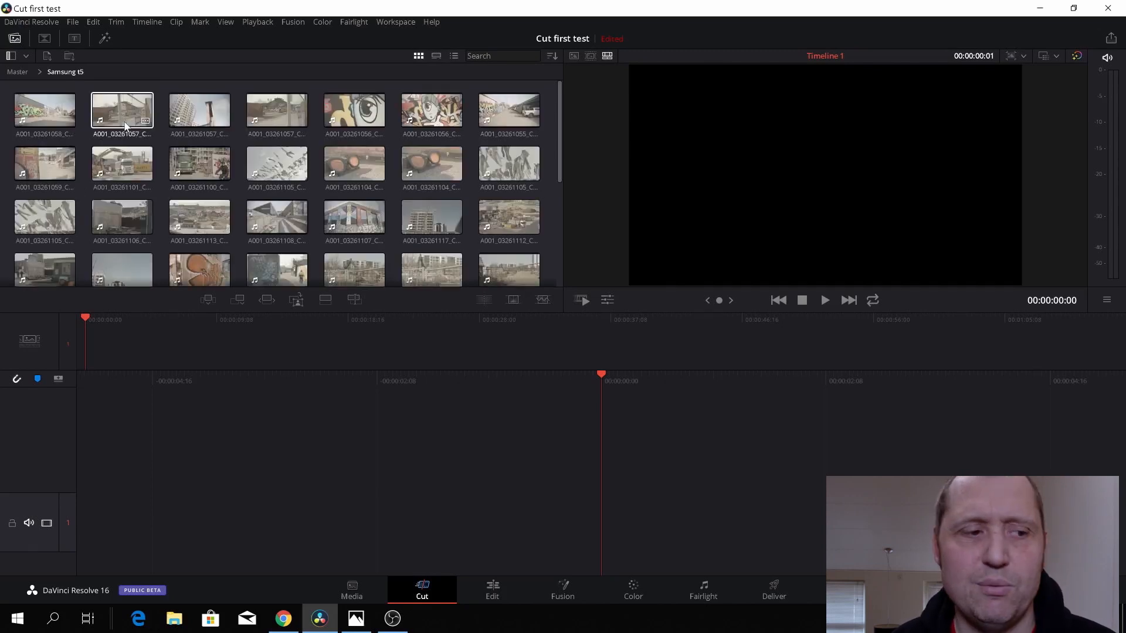
scroll(404, 158, "down", 5)
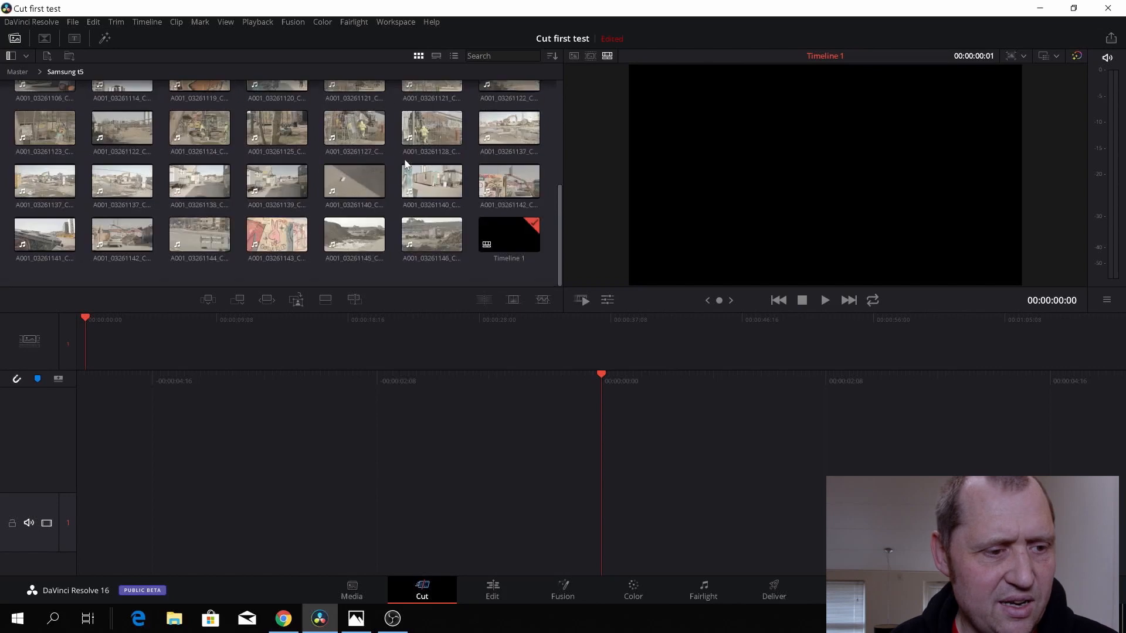
scroll(404, 164, "up", 5)
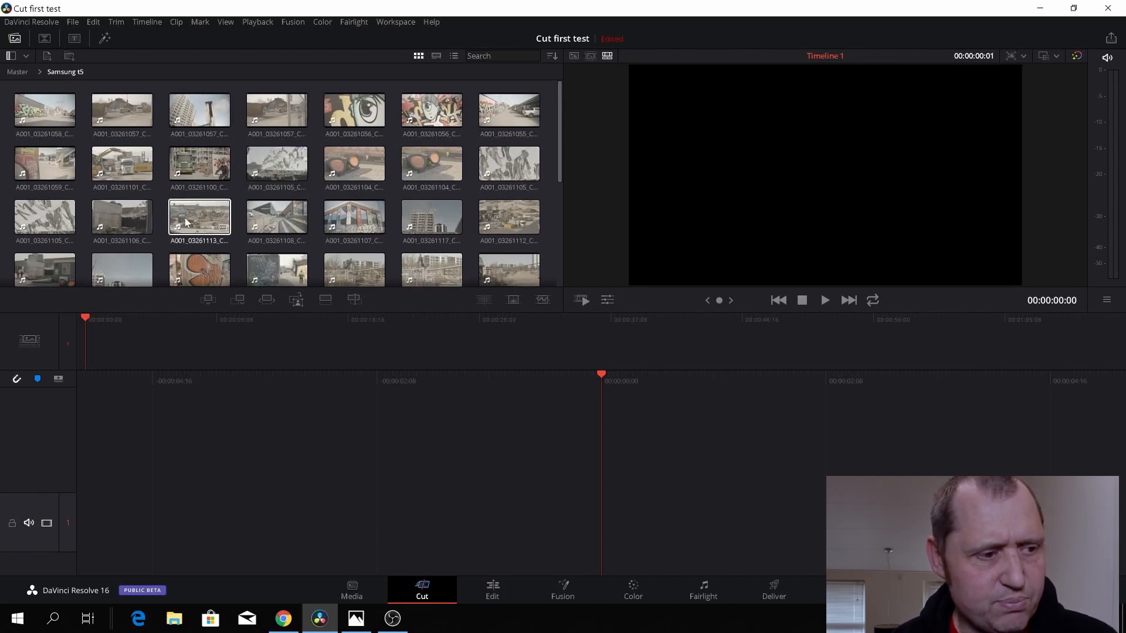
left_click(208, 172)
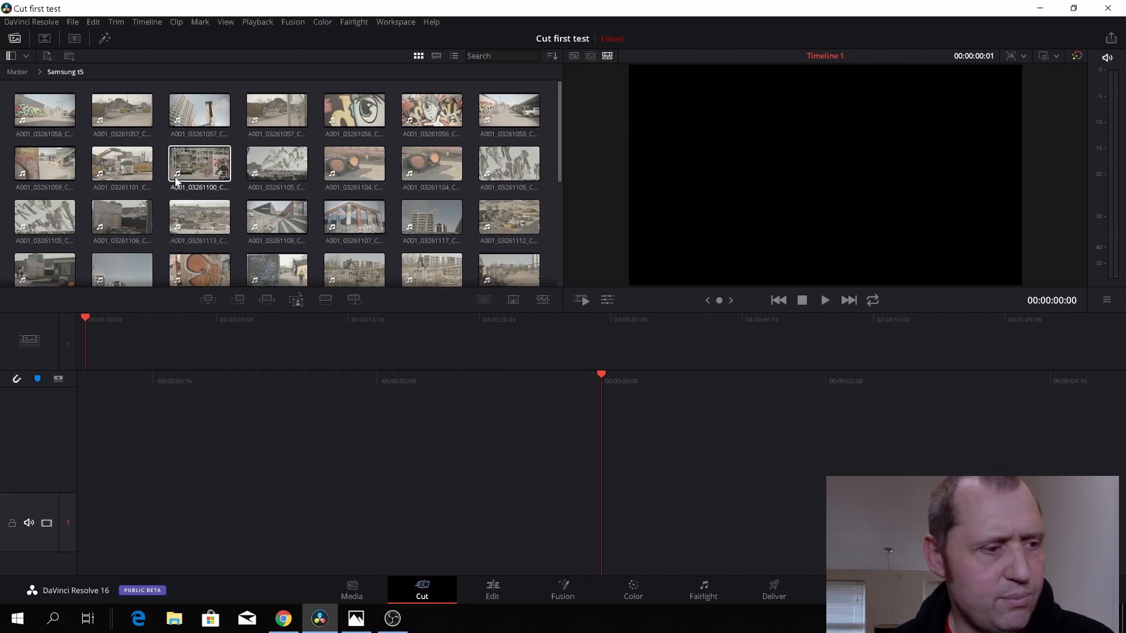
scroll(283, 191, "down", 1)
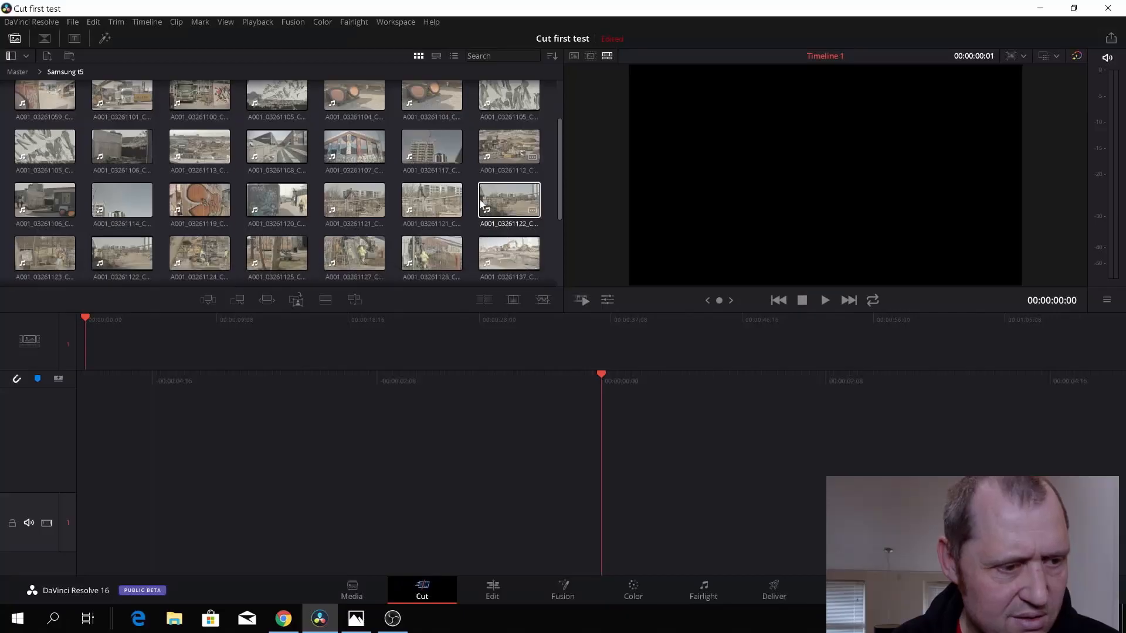
scroll(480, 202, "down", 1)
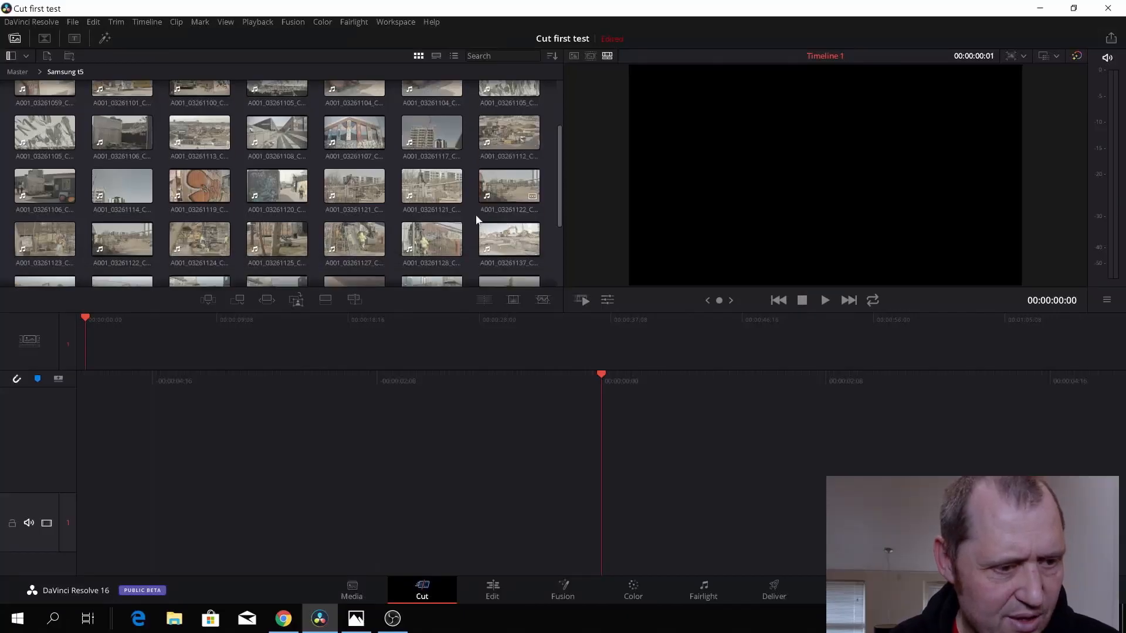
scroll(486, 238, "down", 3)
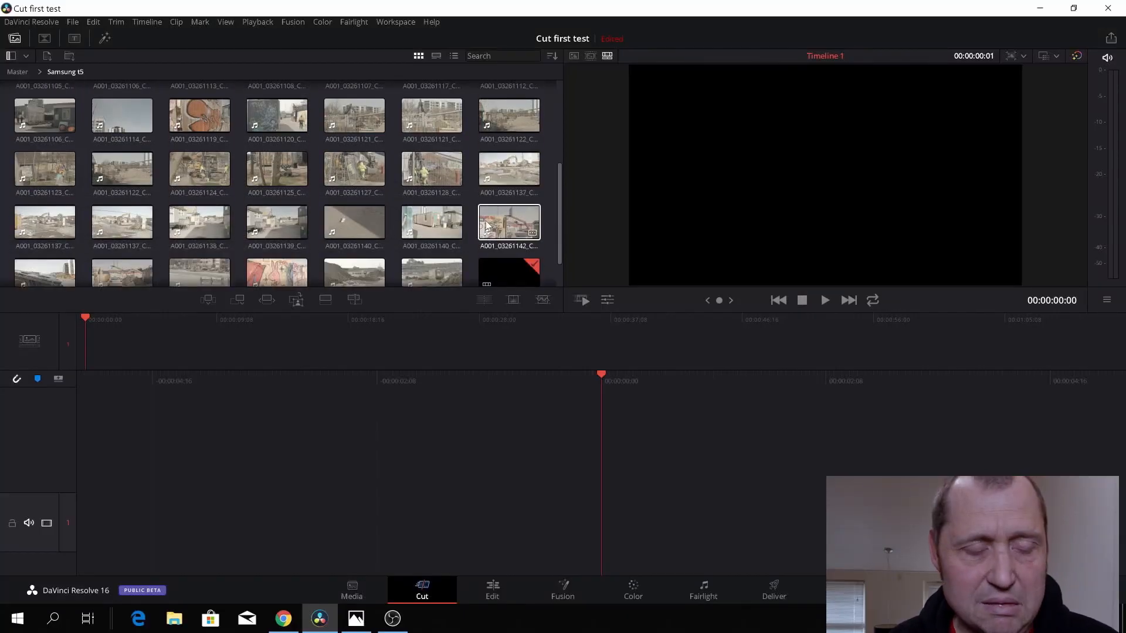
scroll(484, 220, "down", 2)
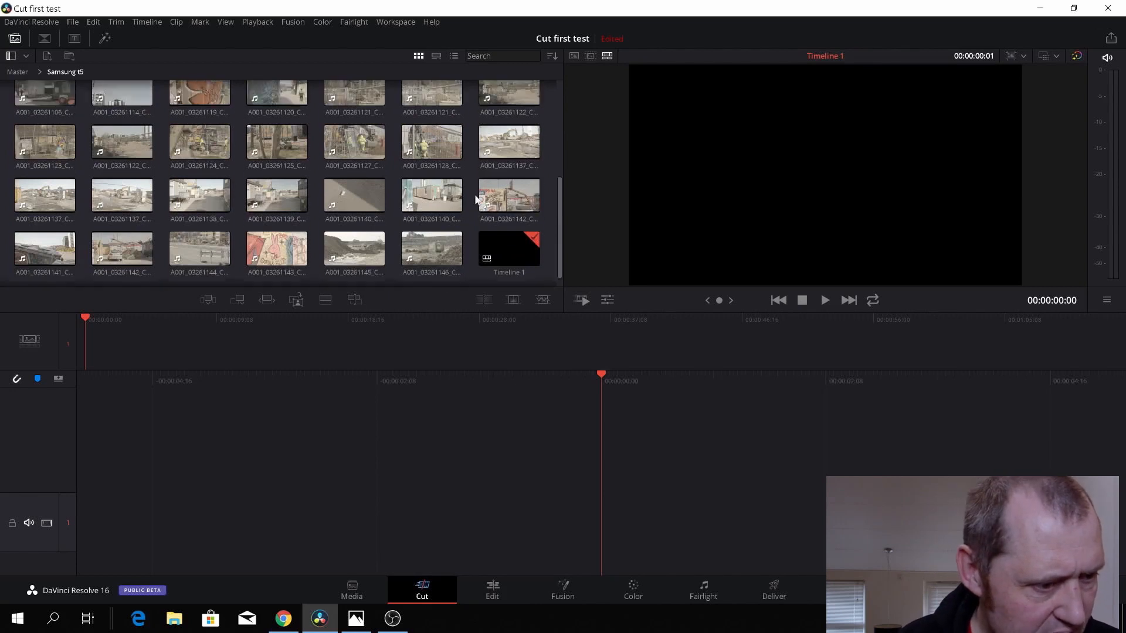
scroll(476, 199, "up", 4)
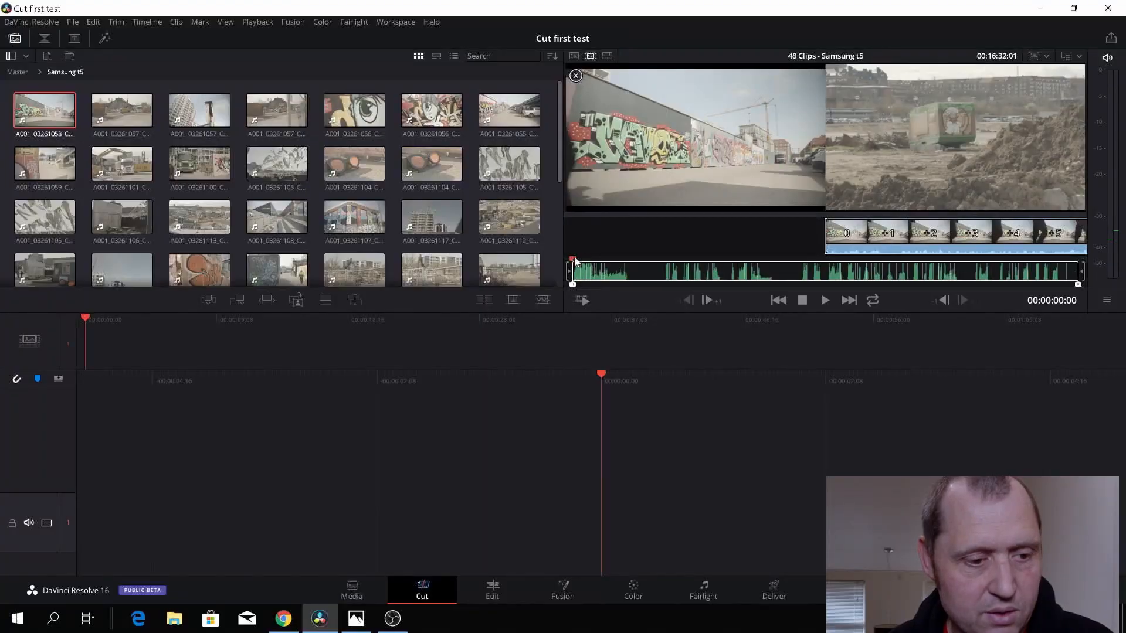
- Mark the start and end of the wide construction-site shot in the source tape and add it to the timeline
left_click_drag(575, 261, 720, 293)
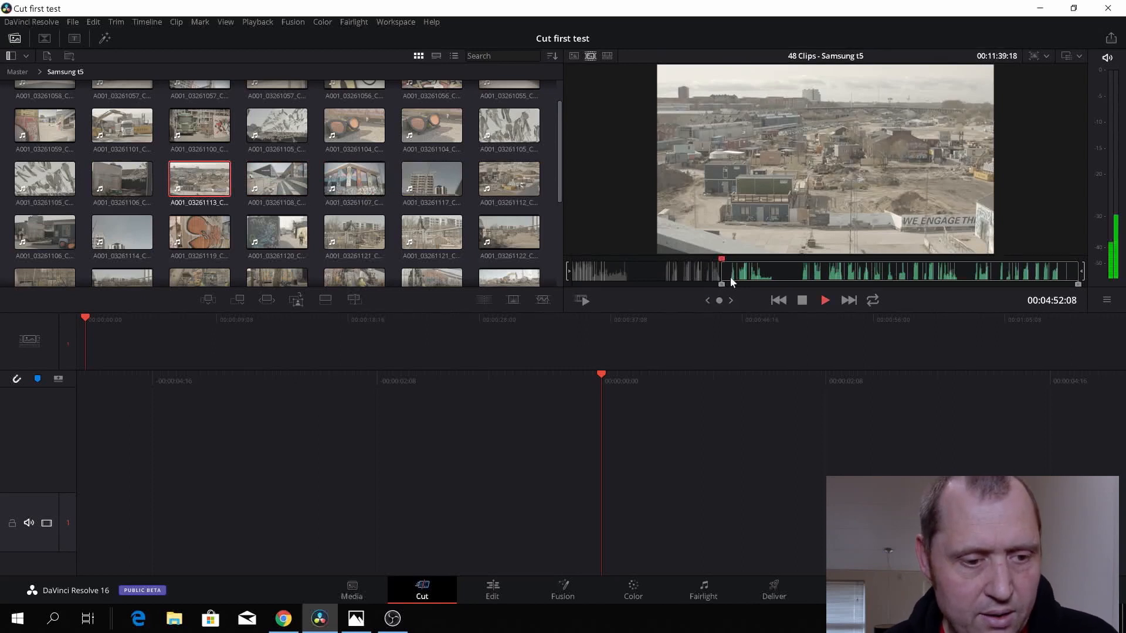
key("space")
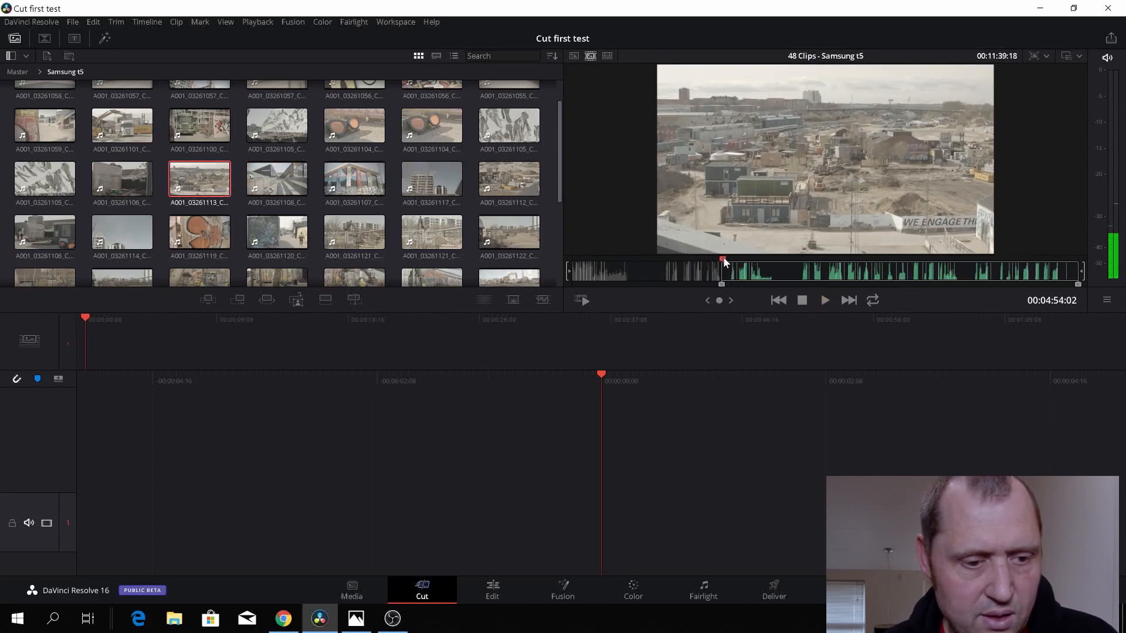
left_click_drag(730, 262, 735, 269)
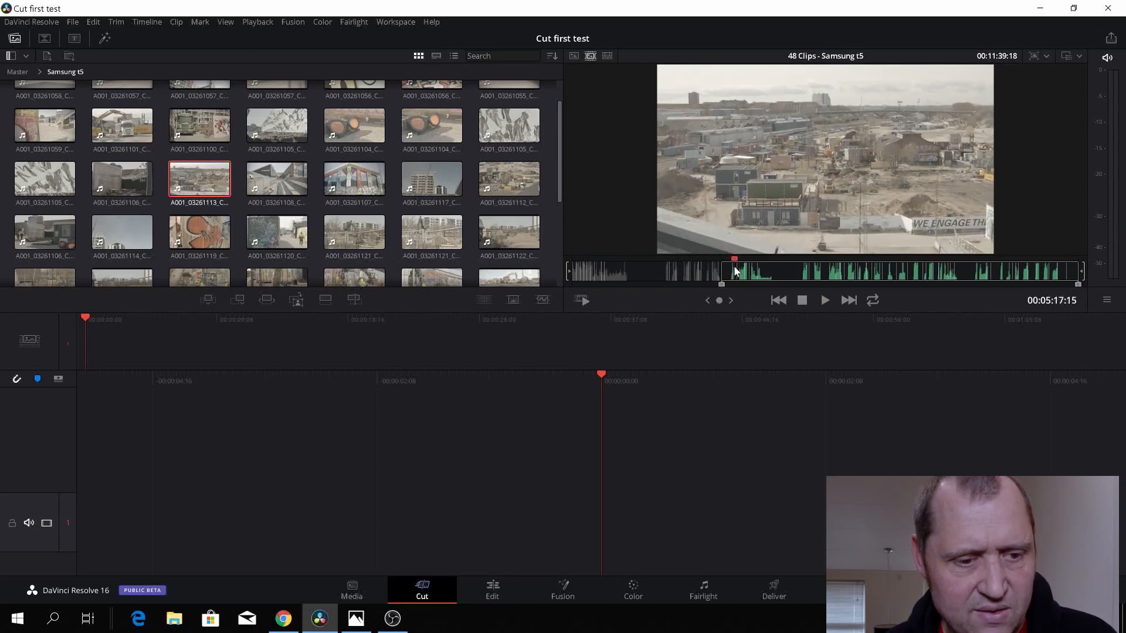
key("space")
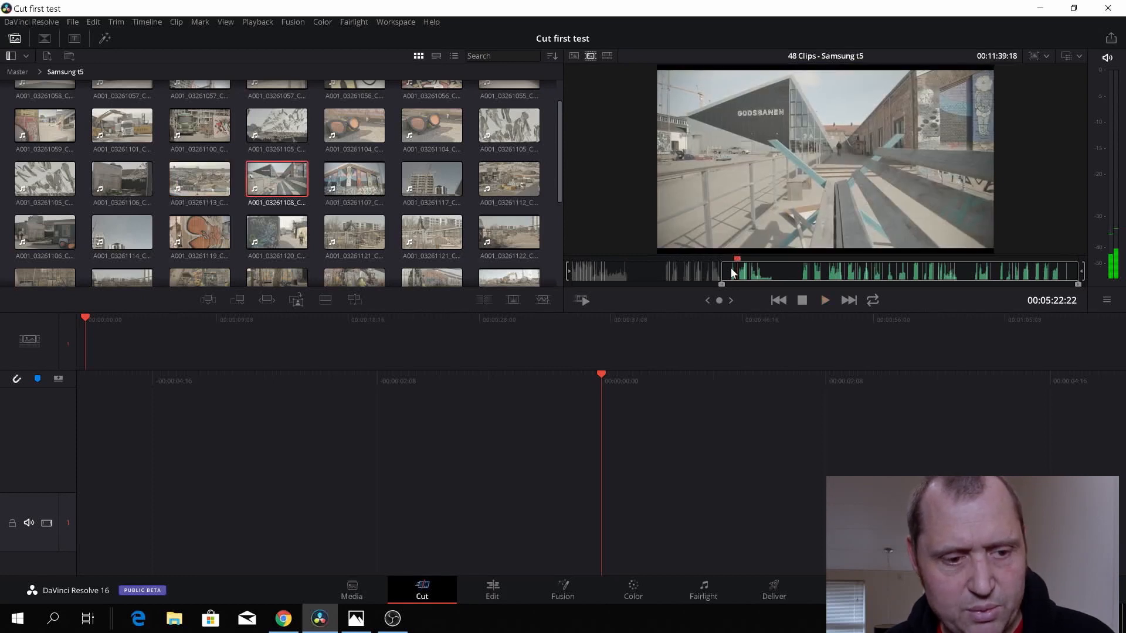
left_click(731, 273)
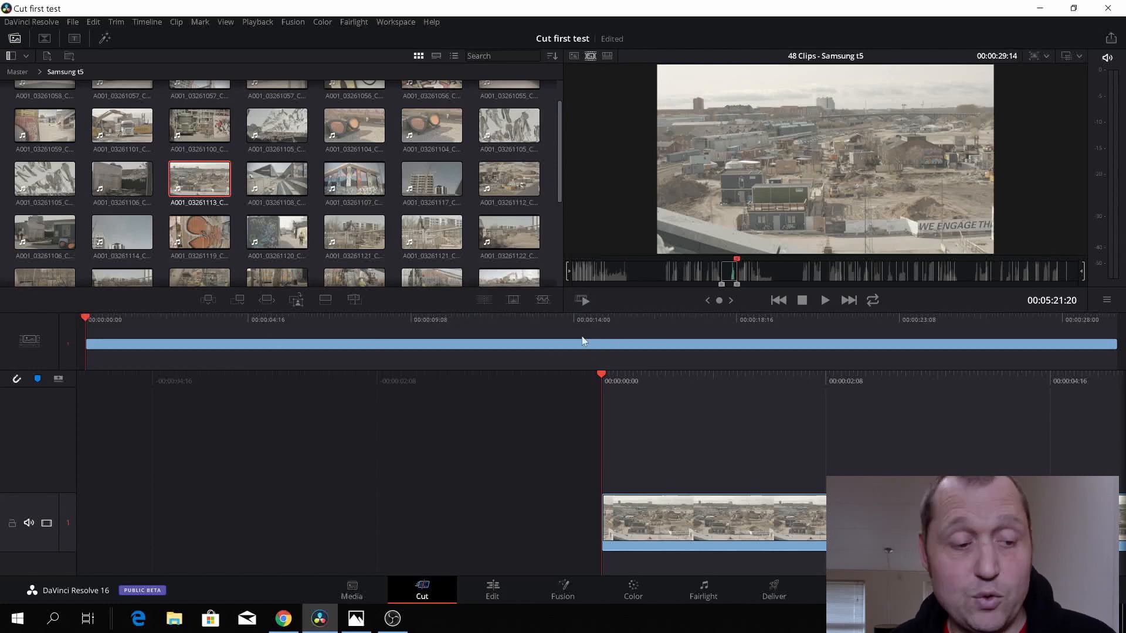
- Scrub through the construction-site clip on the timeline and mute the audio of track 1
left_click_drag(87, 318, 622, 342)
left_click_drag(665, 341, 69, 350)
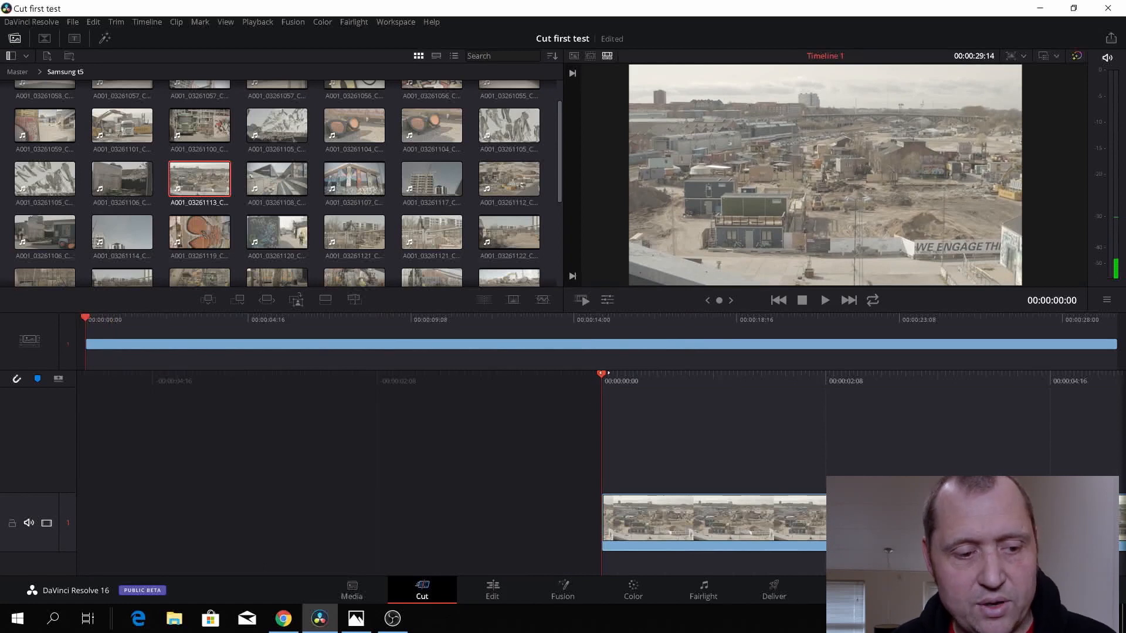
left_click_drag(624, 379, 138, 394)
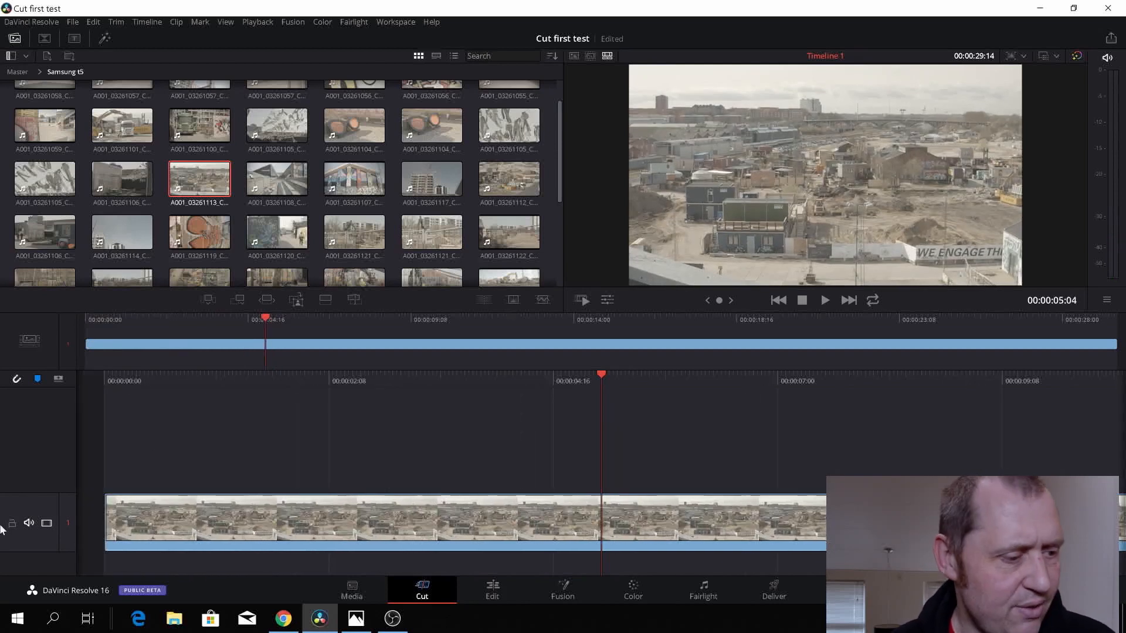
left_click(27, 521)
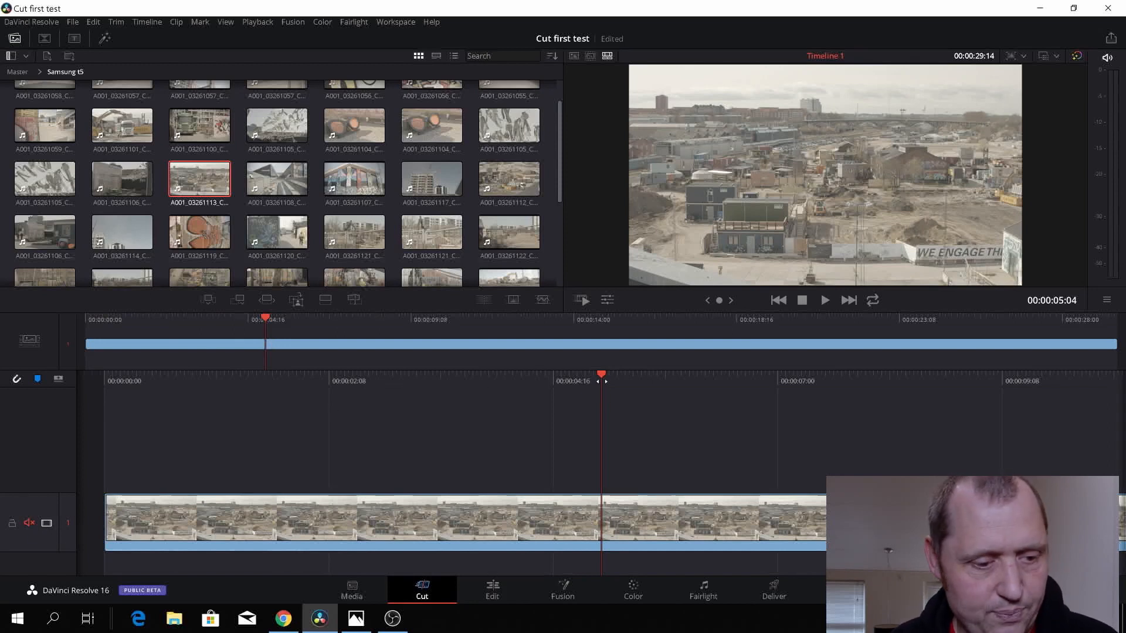
left_click_drag(601, 381, 172, 395)
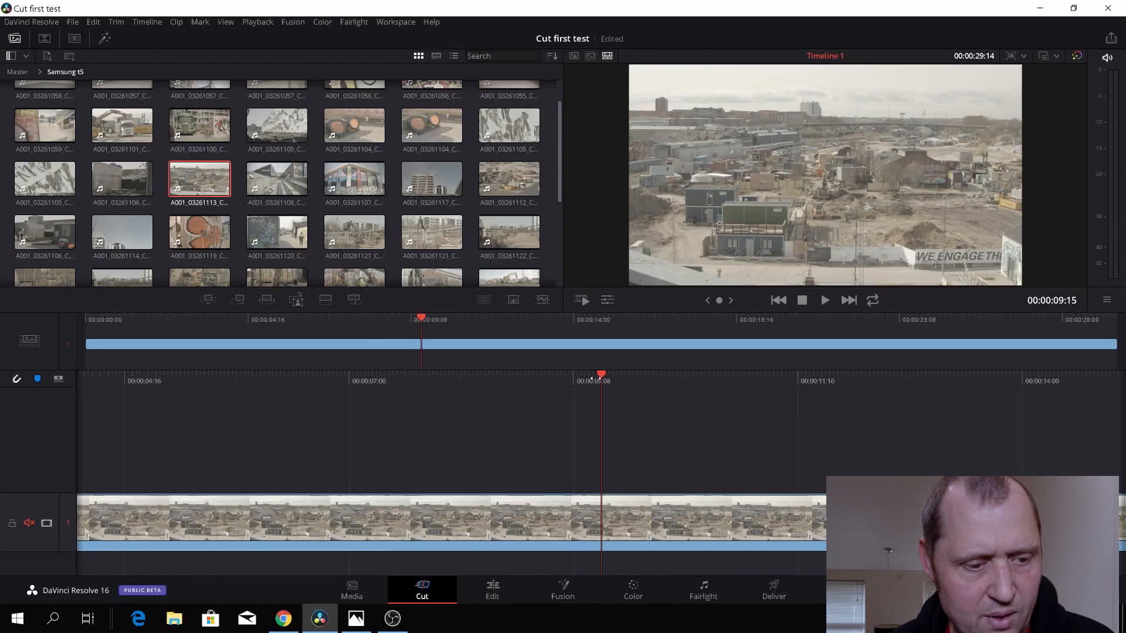
left_click_drag(590, 381, 201, 390)
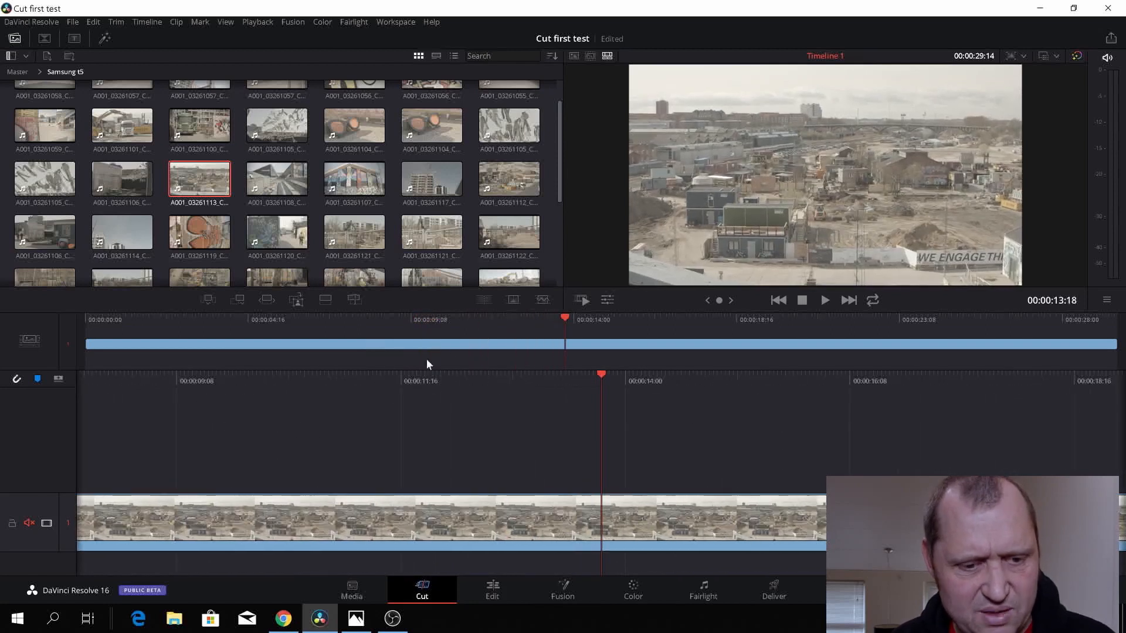
left_click_drag(566, 317, 340, 376)
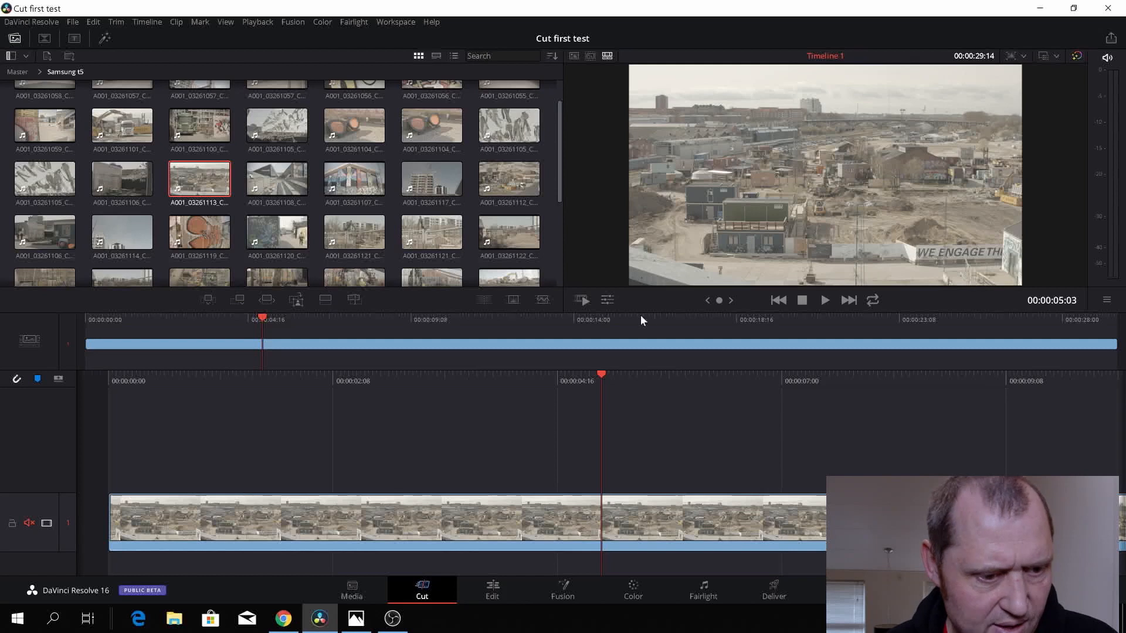
- Stabilize the construction-site clip on the timeline using the Perspective mode
left_click(607, 300)
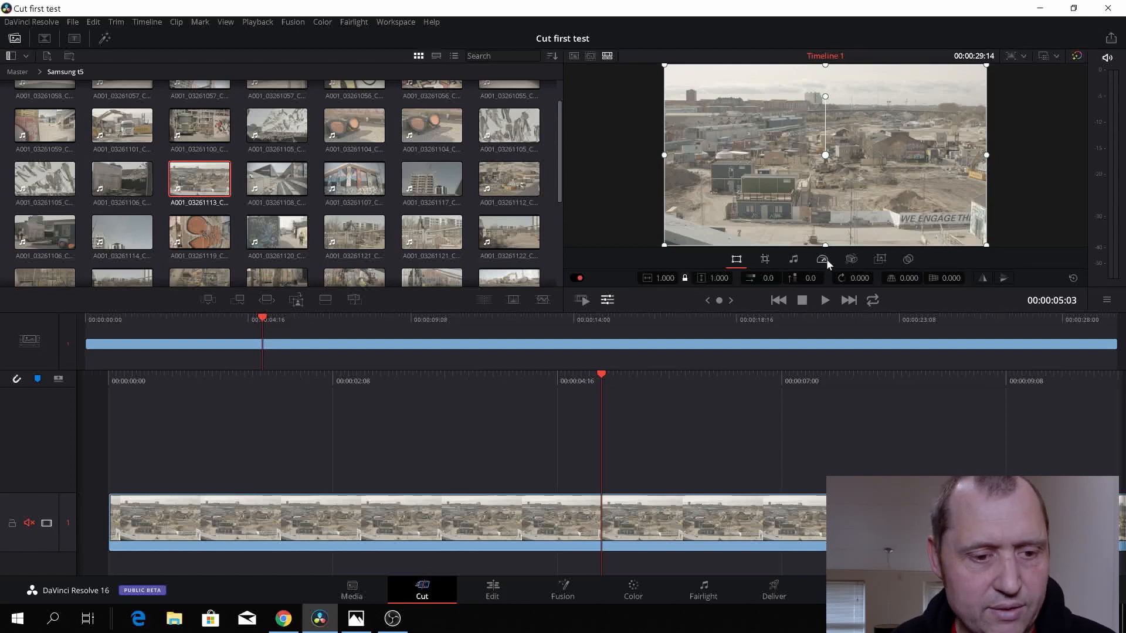
left_click(856, 258)
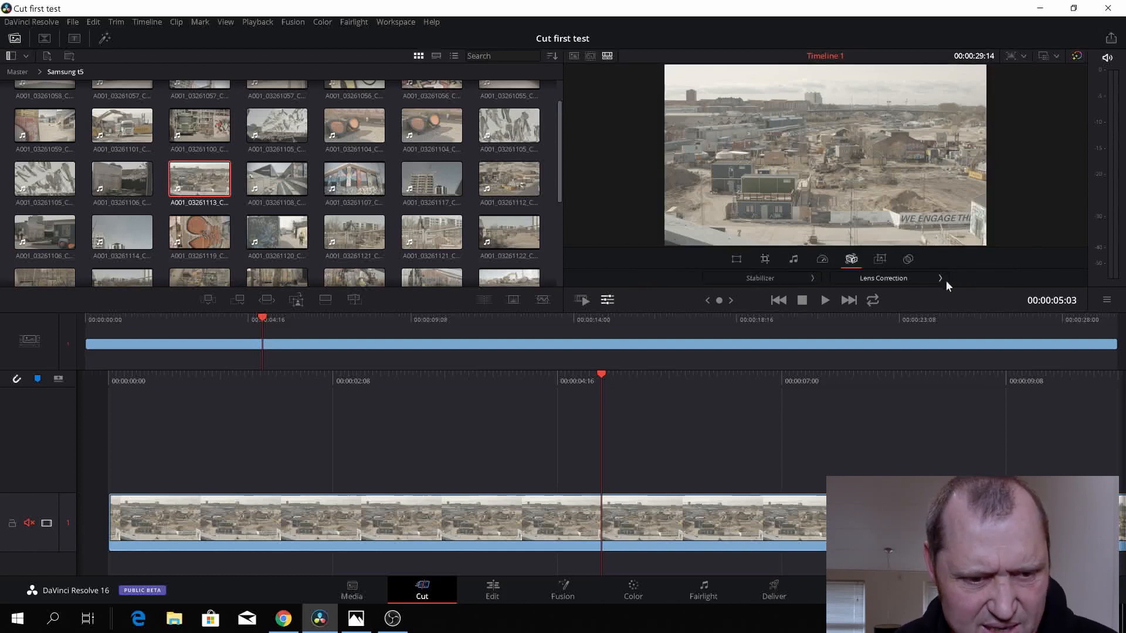
left_click(811, 277)
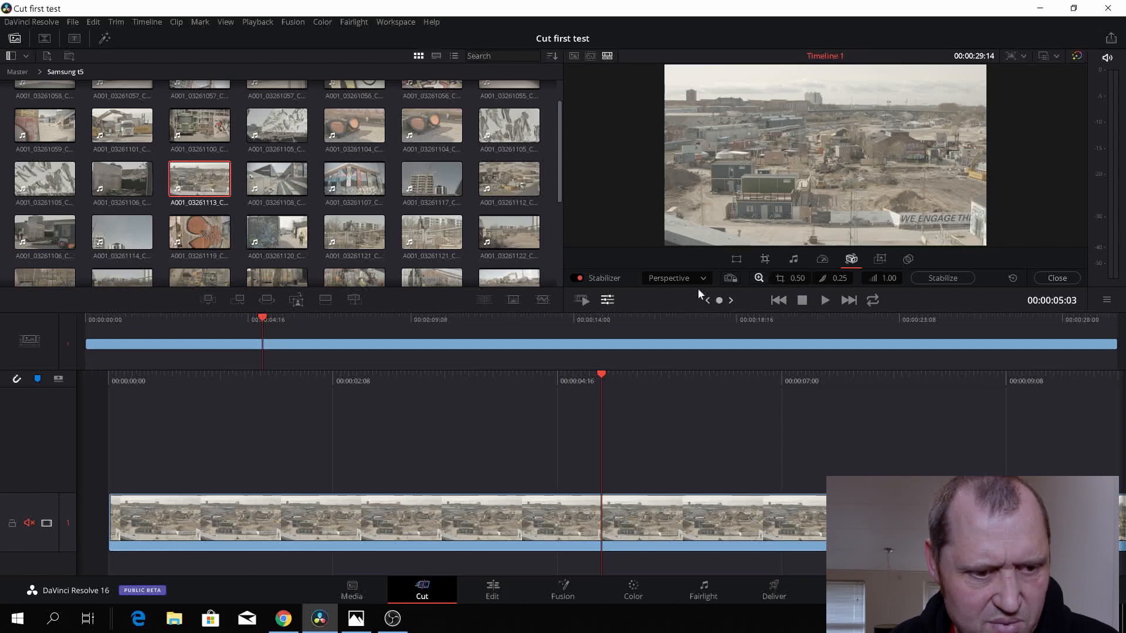
left_click(955, 279)
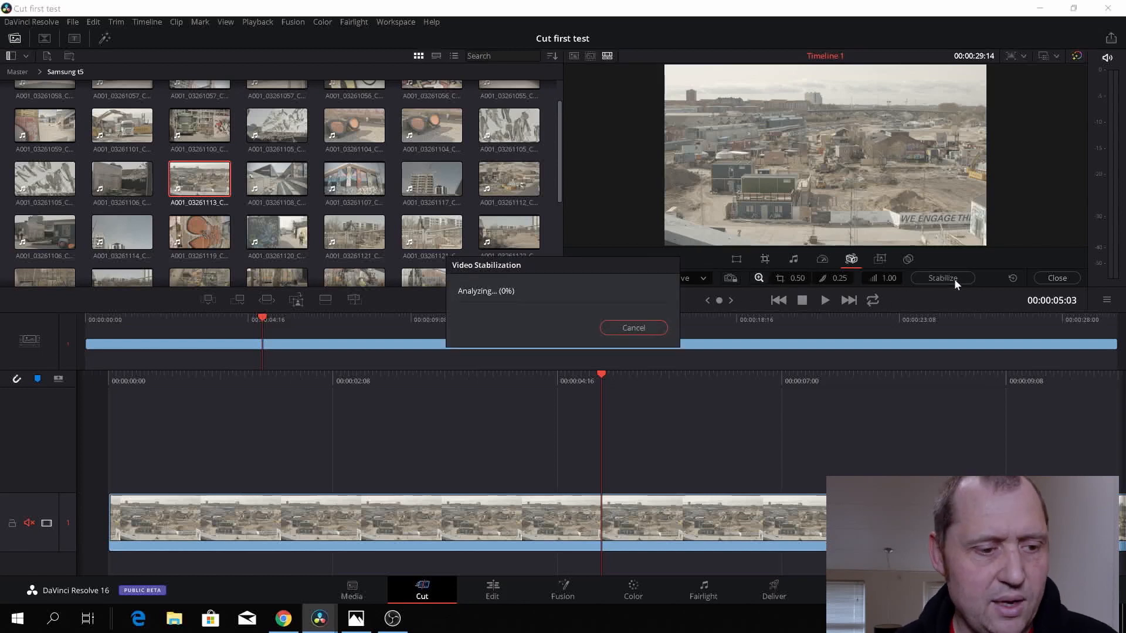
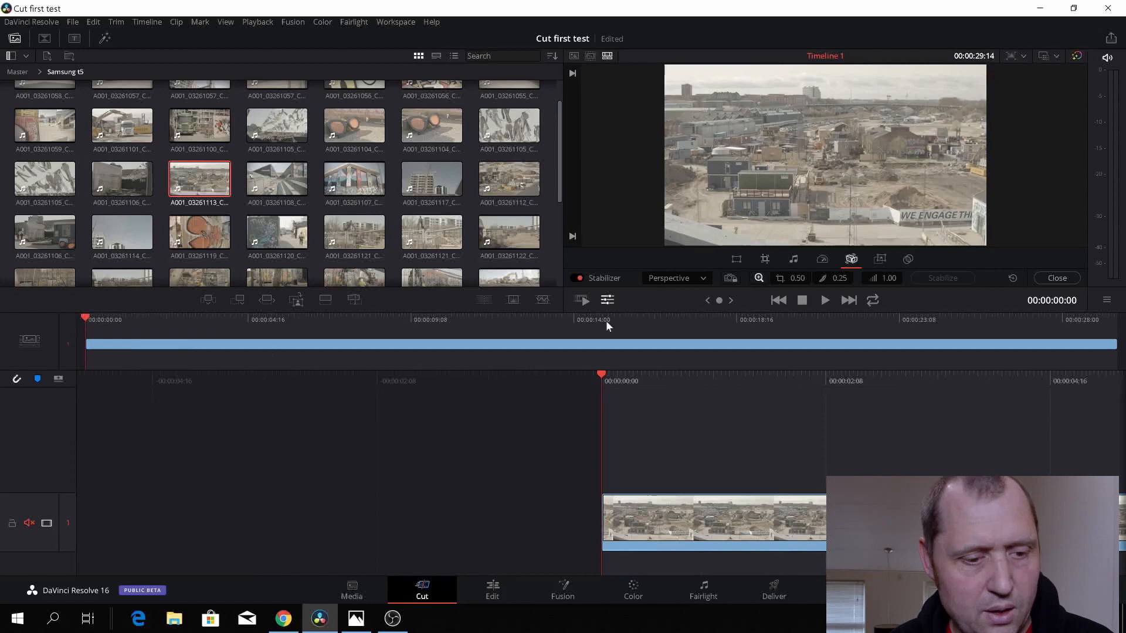
- Return to the source tape and mark an in point in the shot of the excavator loading the white truck
left_click(590, 56)
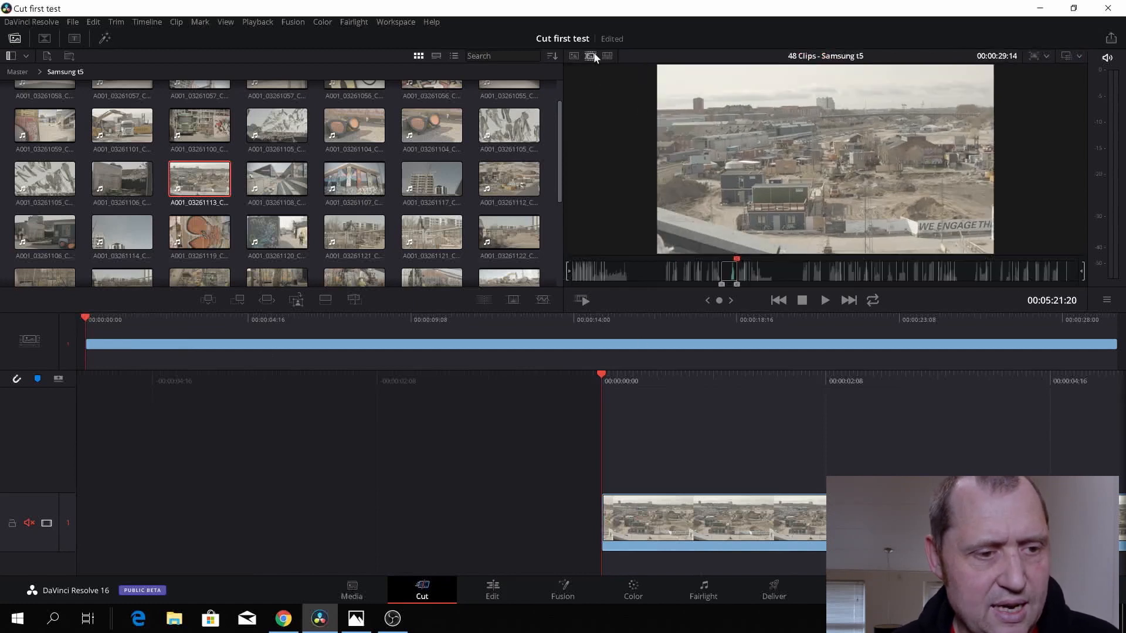
left_click_drag(737, 259, 603, 267)
key("space")
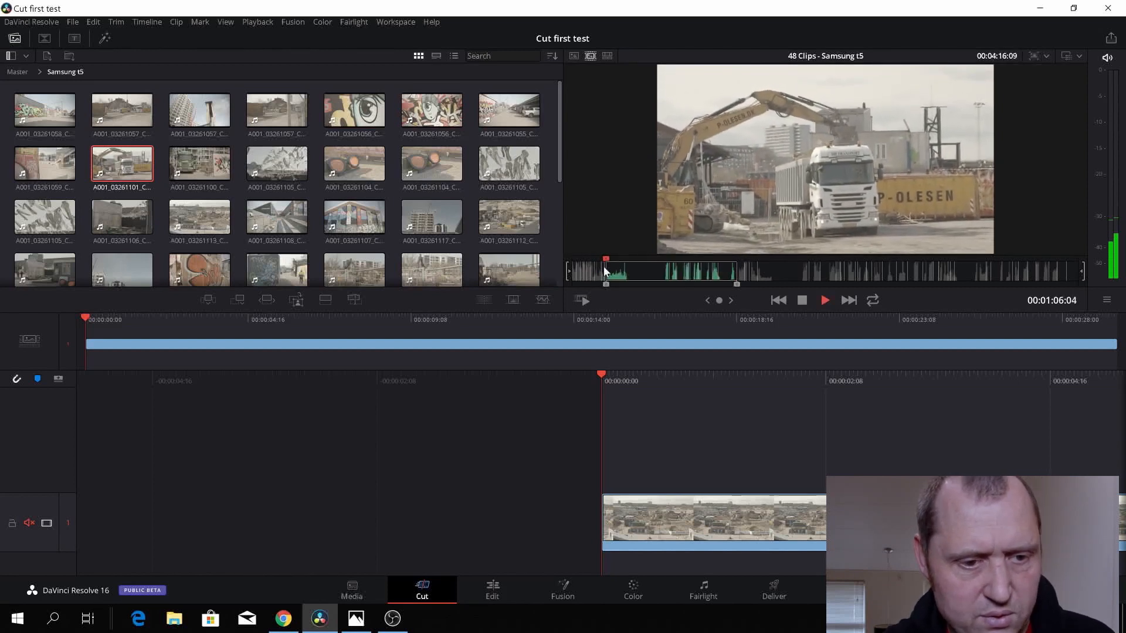
- Mark the truck shot's out point at 00:01:07:07 and place the shot on a new track 2 above the beginning of the construction-site clip
key("space")
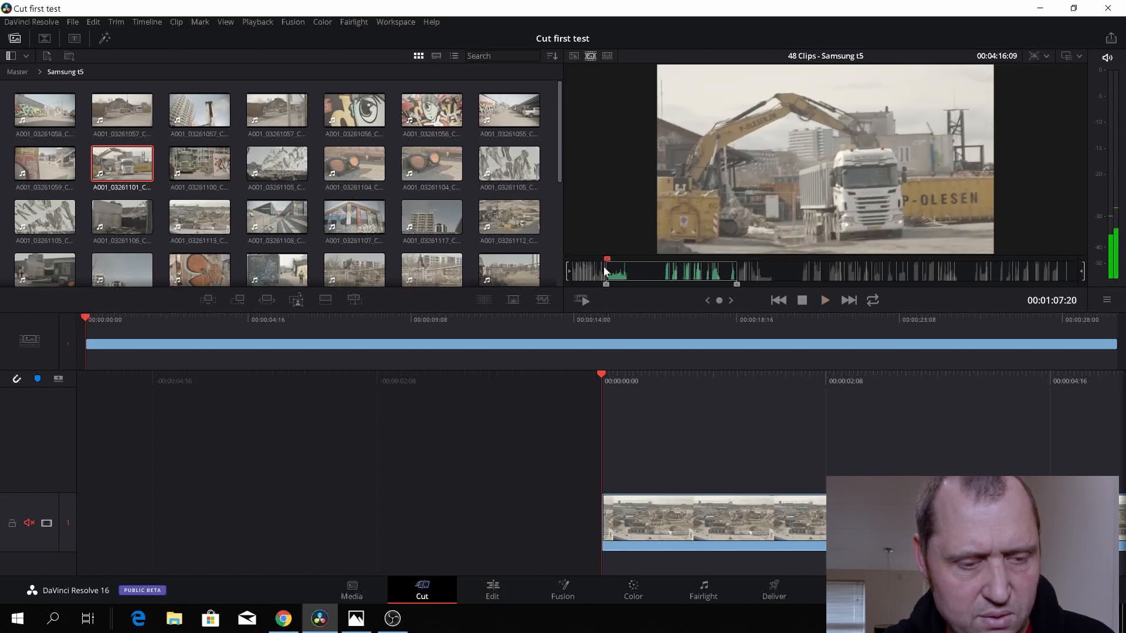
key("Left")
key("Left")
key("Left")
key("Left")
key("Left")
key("Left")
key("Left")
key("Left")
key("Left")
key("Left")
key("Left")
key("Left")
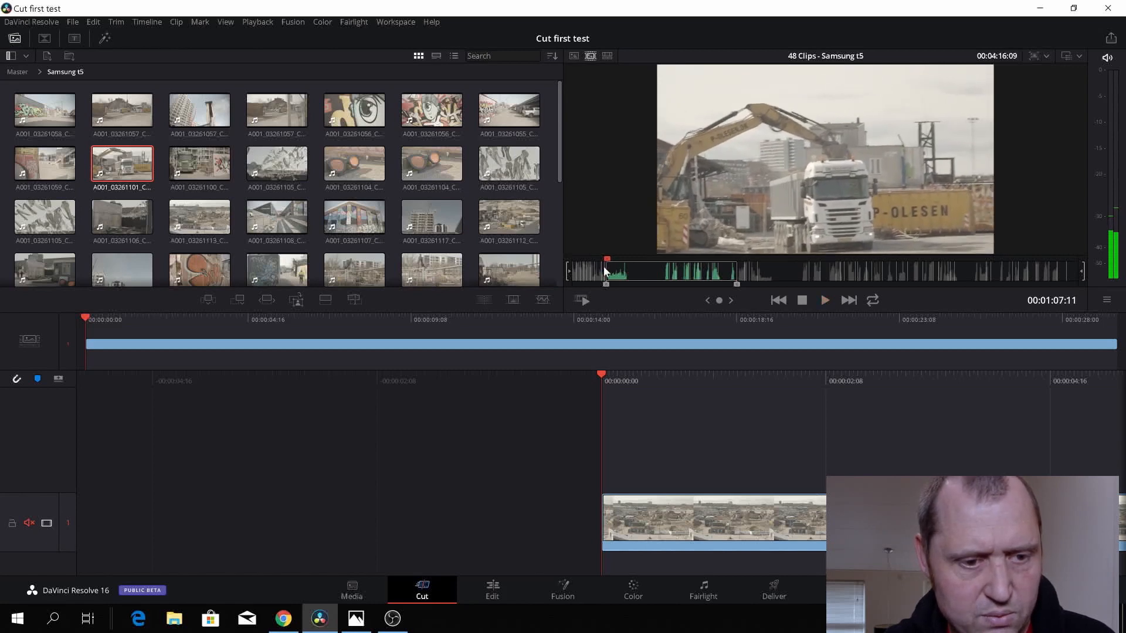
key("Left")
key("o")
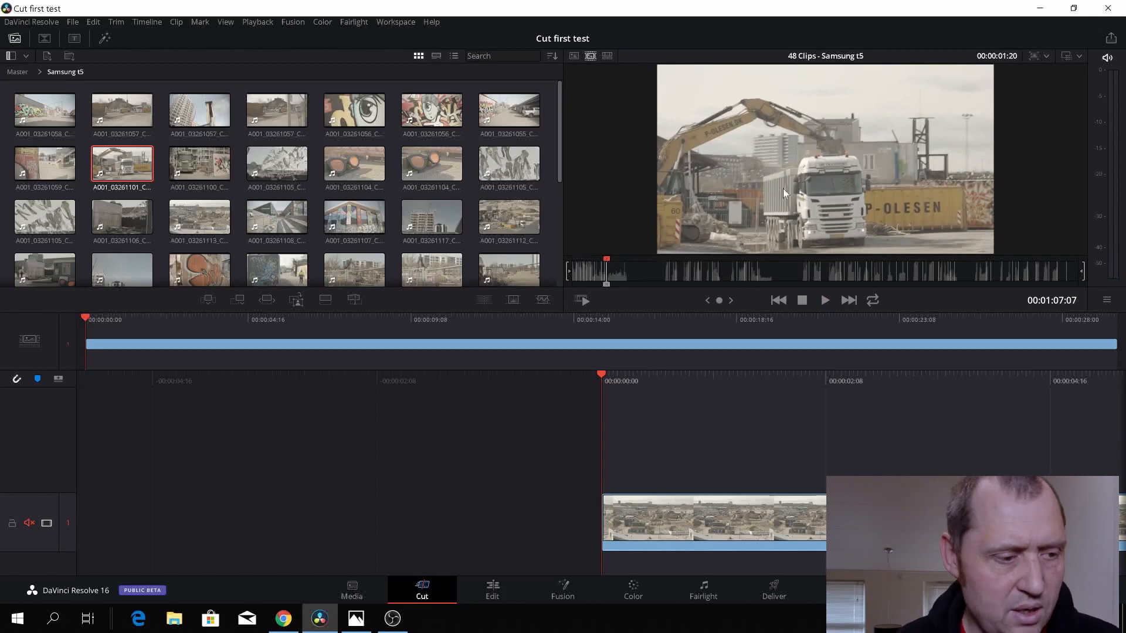
left_click_drag(788, 146, 727, 478)
left_click_drag(754, 436, 754, 437)
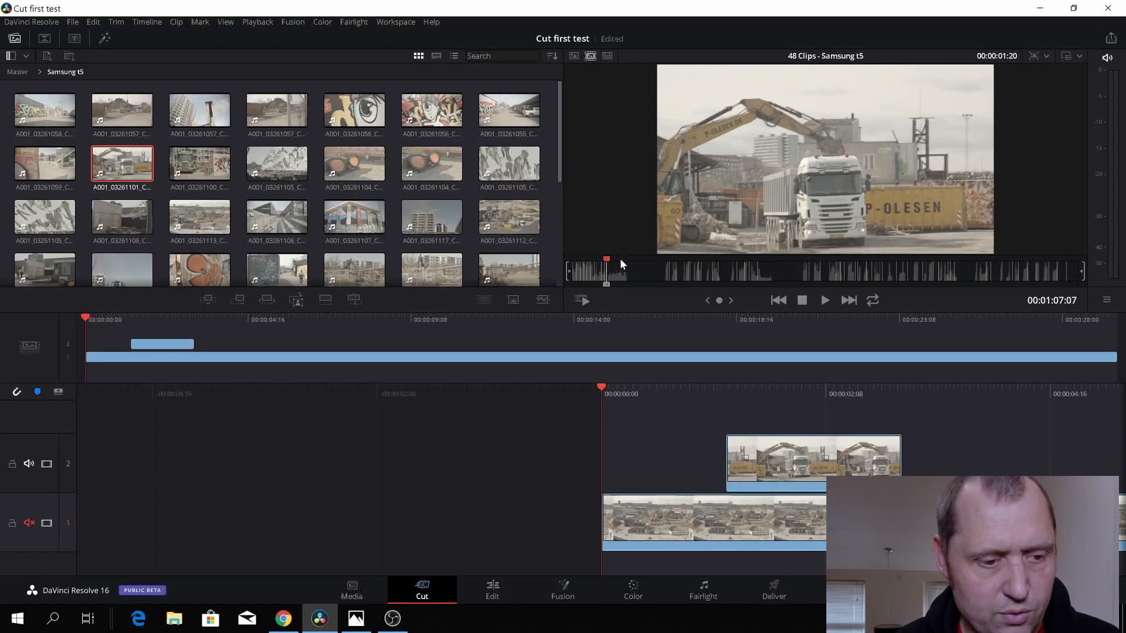
- Mark an in point at 00:09:08:22 in the source tape, on the shot of the excavator behind the fence, and review the footage
left_click_drag(607, 259, 852, 294)
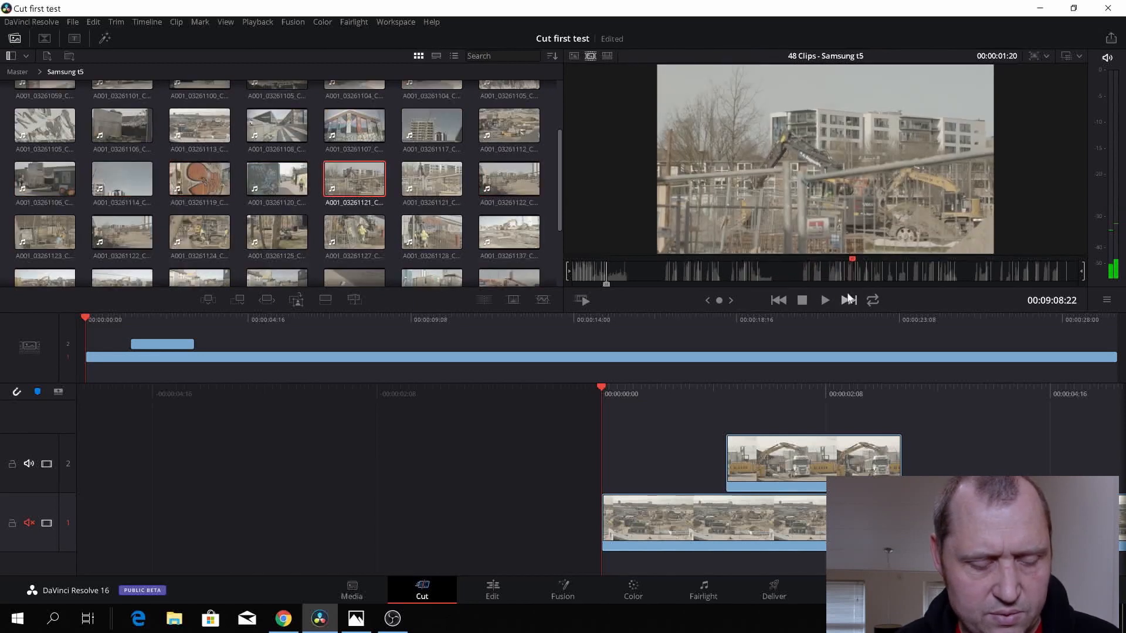
key("i")
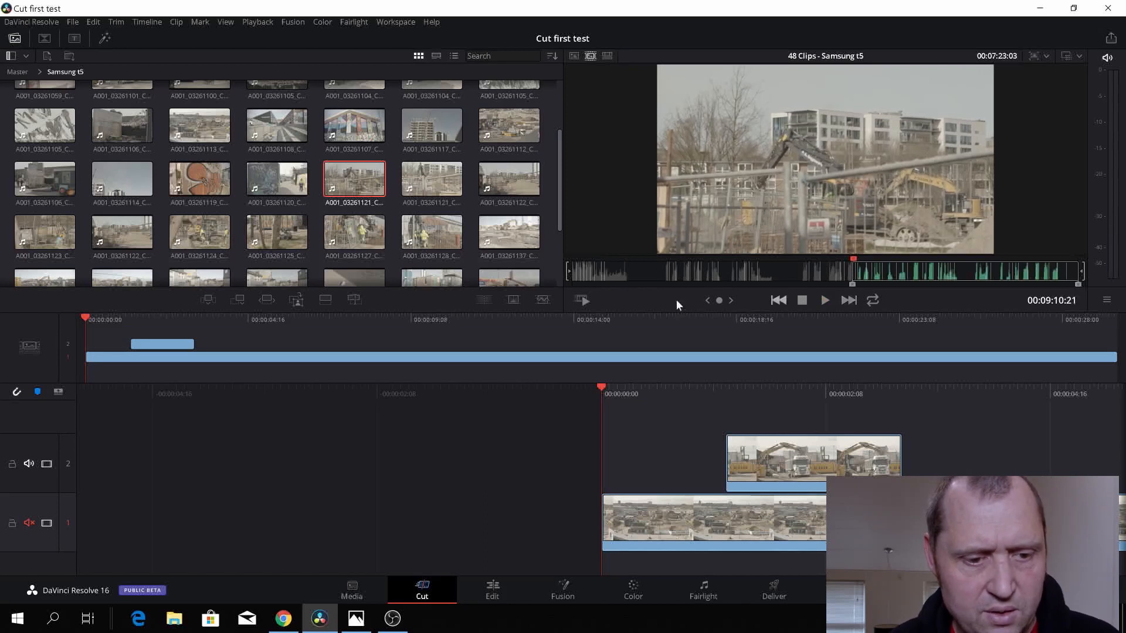
left_click(583, 300)
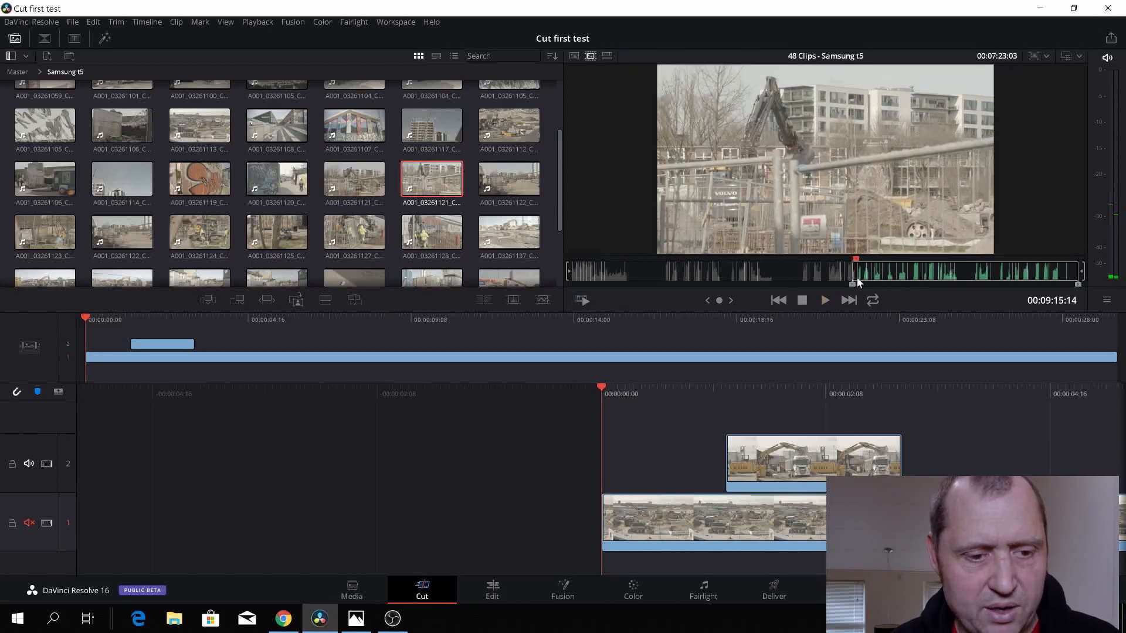
- Step back through the source tape and mark the fenced excavator shot's out point at 00:09:14:06
key("Left")
key("Left")
key("Left")
key("Left")
key("Left")
key("Left")
key("Left")
key("Left")
key("Left")
key("Left")
key("Left")
key("Left")
key("Left")
key("Left")
key("Left")
key("Left")
key("Left")
key("Left")
key("Left")
key("Left")
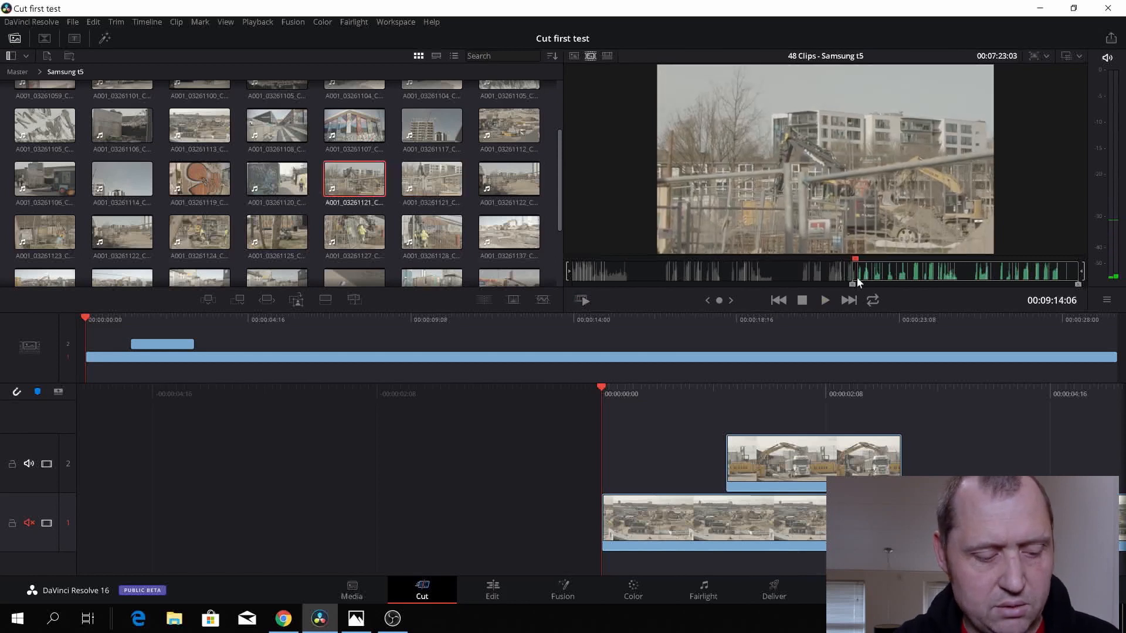
key("o")
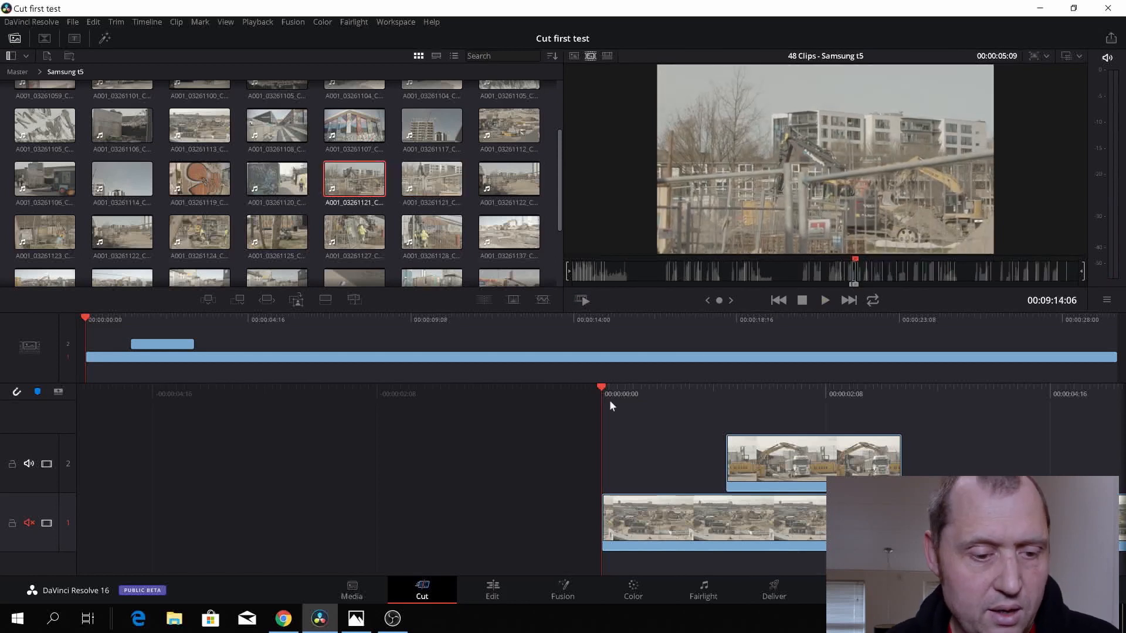
- Place the marked excavator shot on track 2, starting at 00:00:09:19 on the timeline
left_click_drag(86, 319, 428, 356)
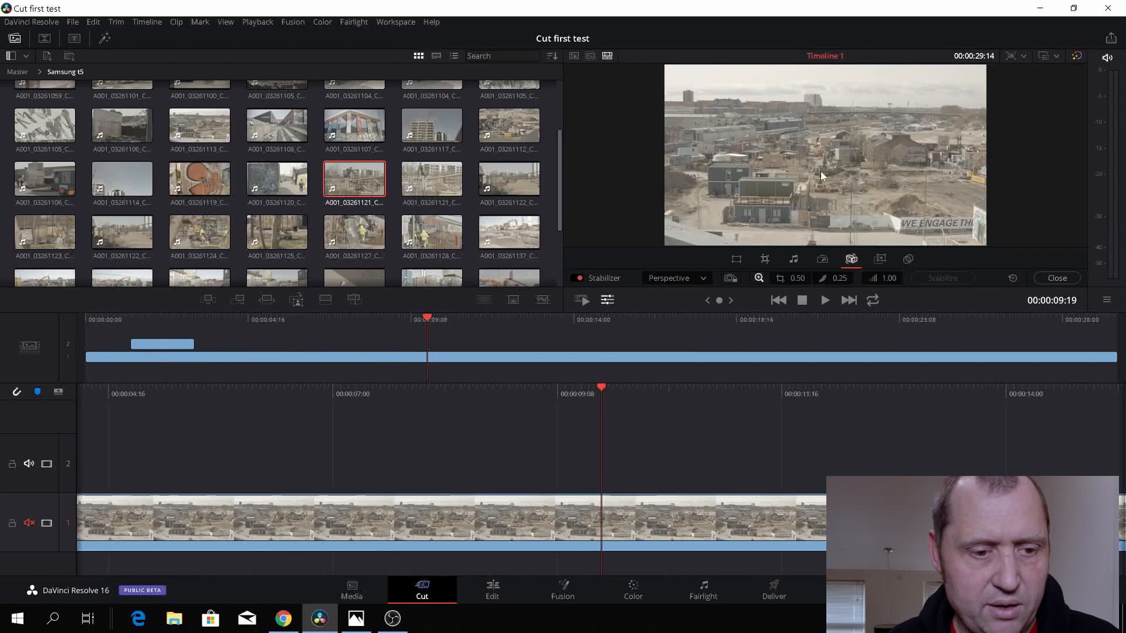
left_click(588, 57)
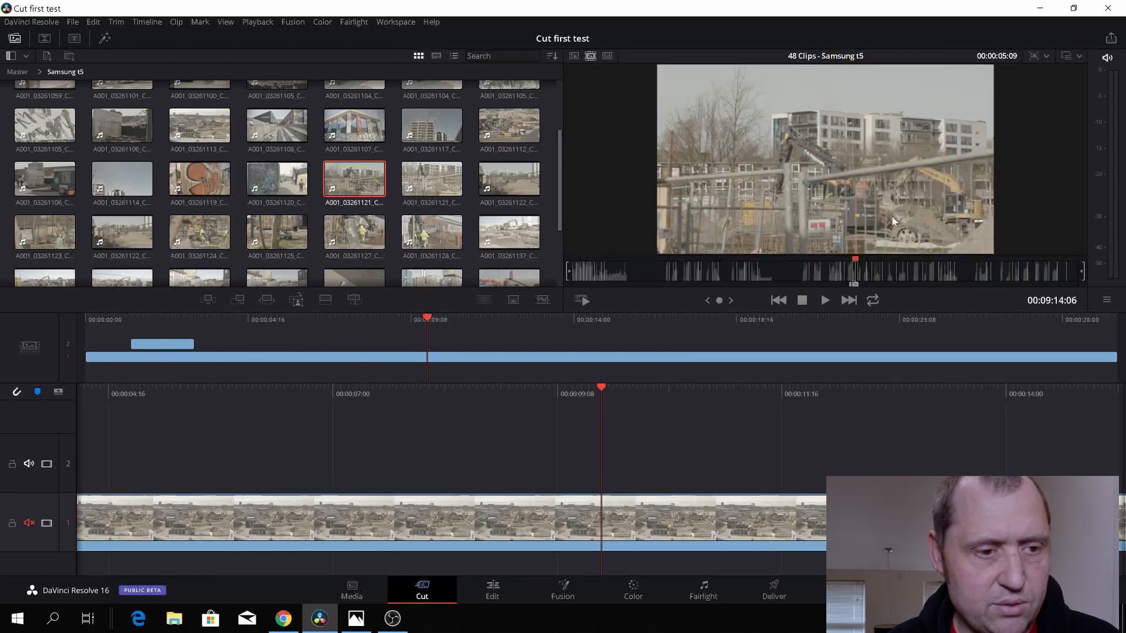
left_click_drag(740, 420, 606, 470)
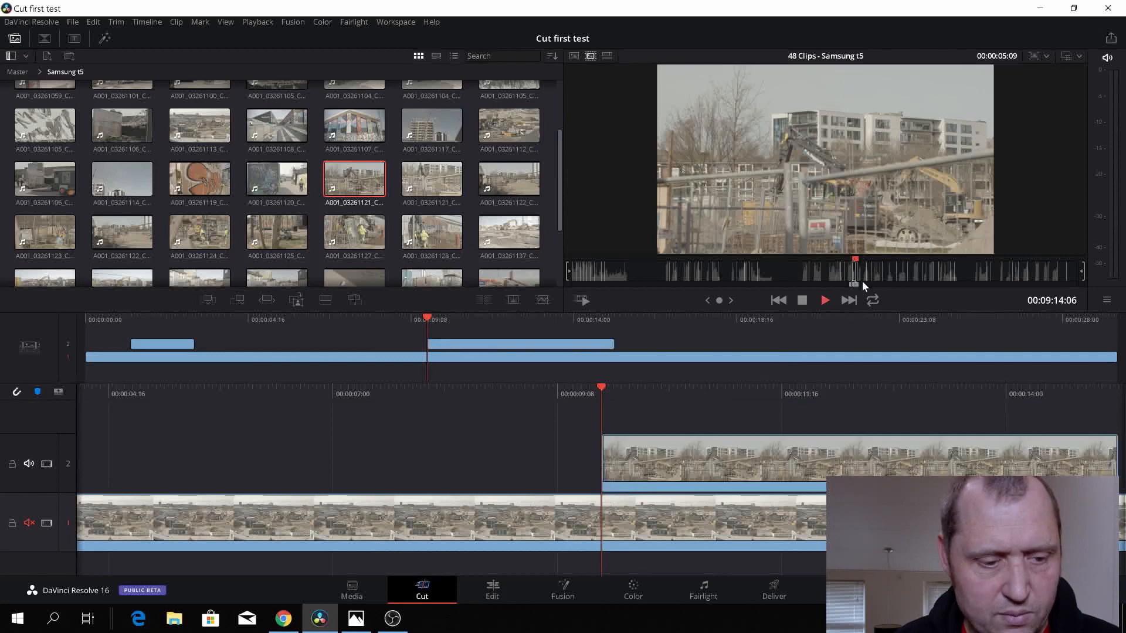
- Trim the end of the fenced excavator clip on track 2 back to about 00:00:13:00 and play the timeline past it
key("space")
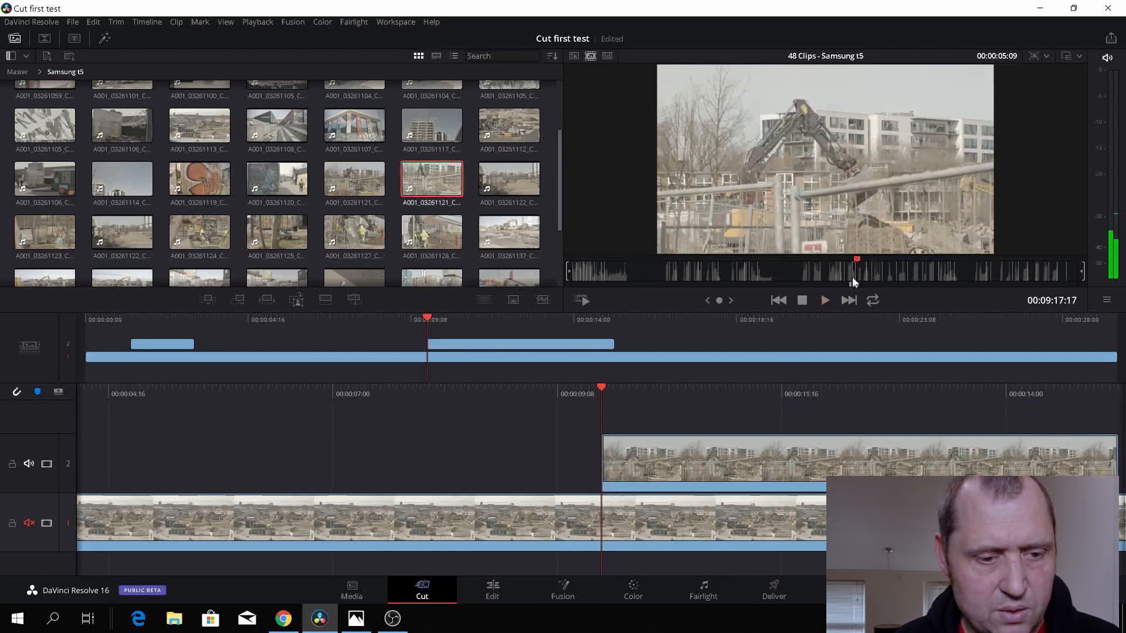
left_click(592, 360)
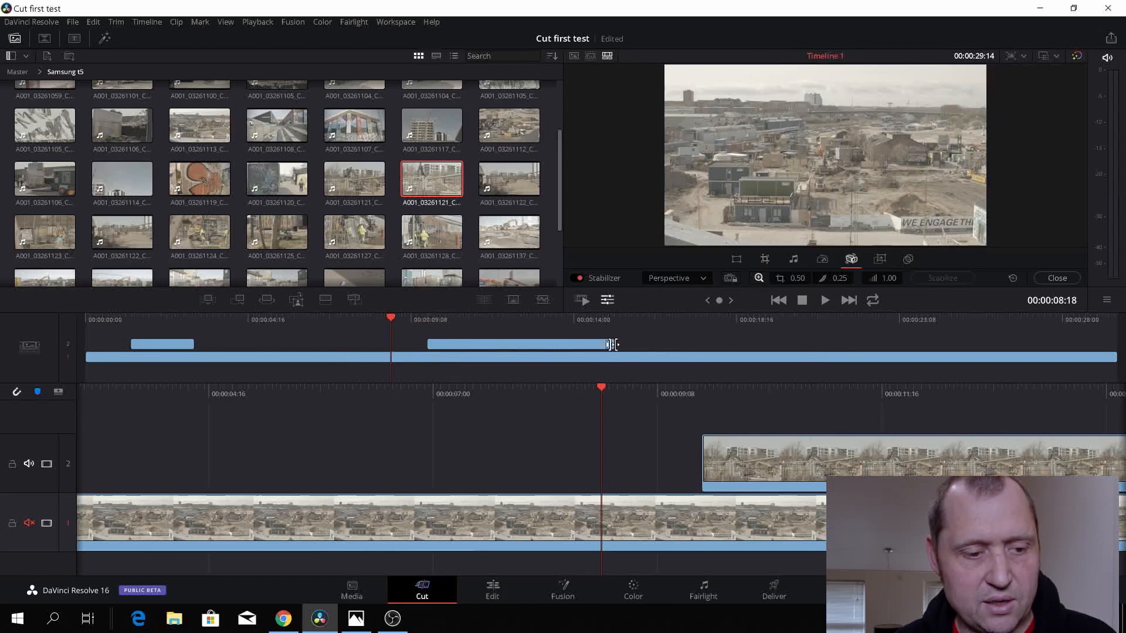
left_click_drag(612, 345, 612, 344)
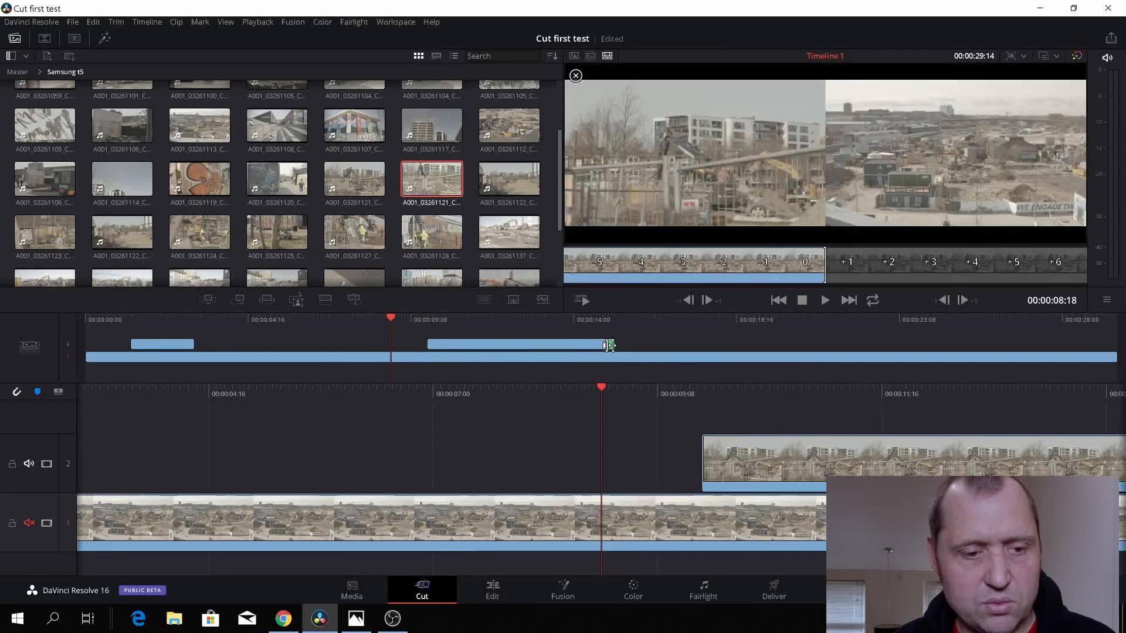
left_click_drag(609, 344, 540, 343)
key("space")
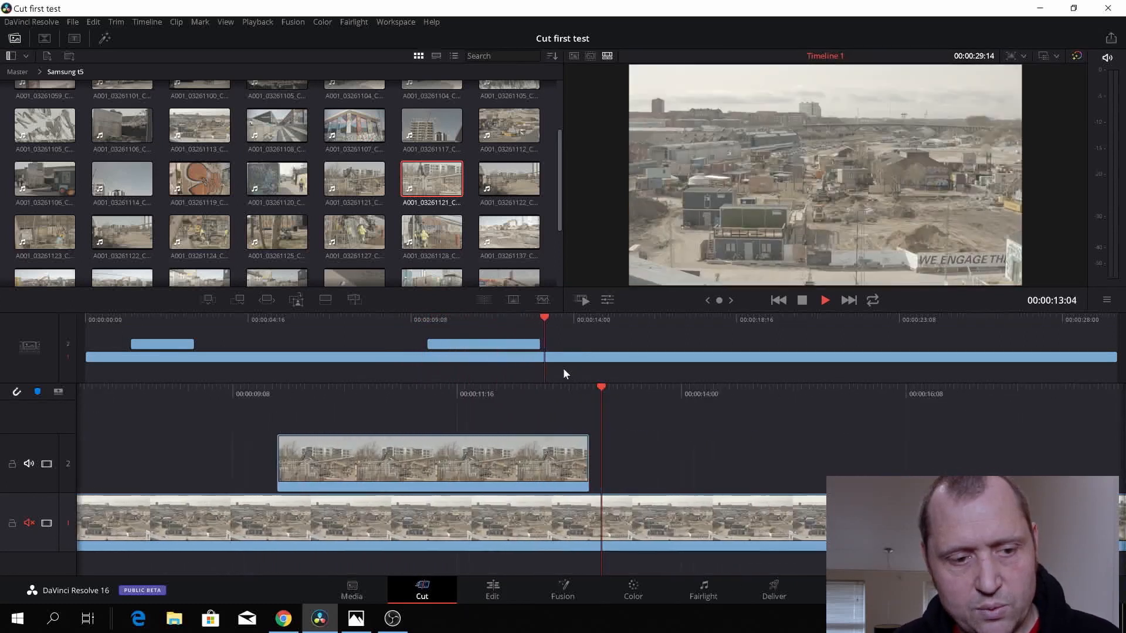
key("space")
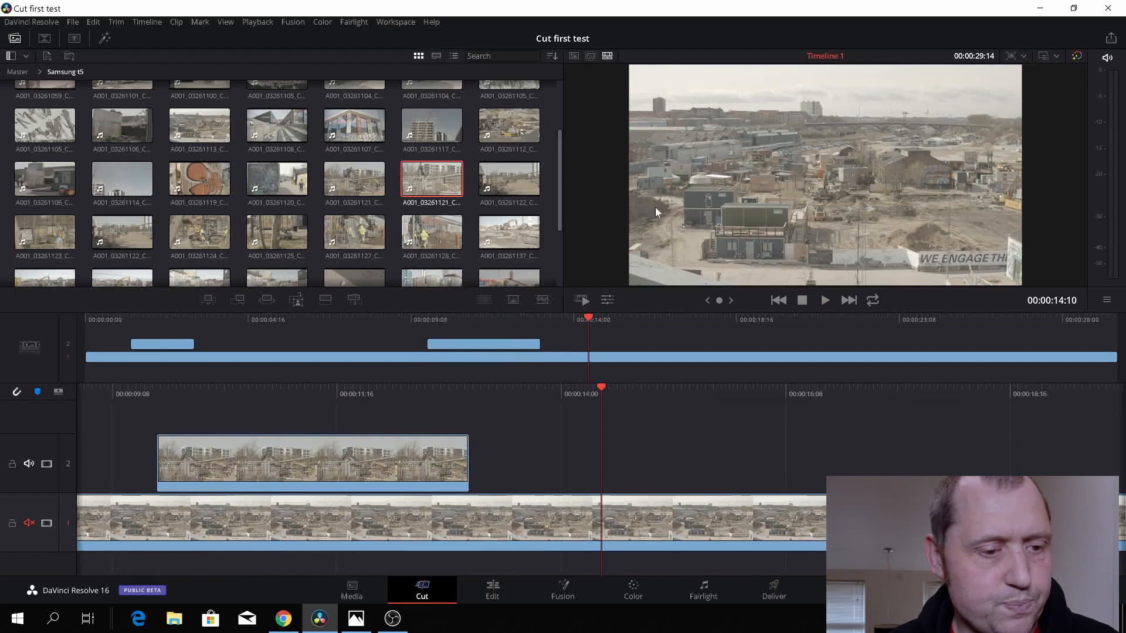
- Find the shot of workers beside the yellow excavator in the source tape and mark its in point at 00:10:20:09
left_click(591, 56)
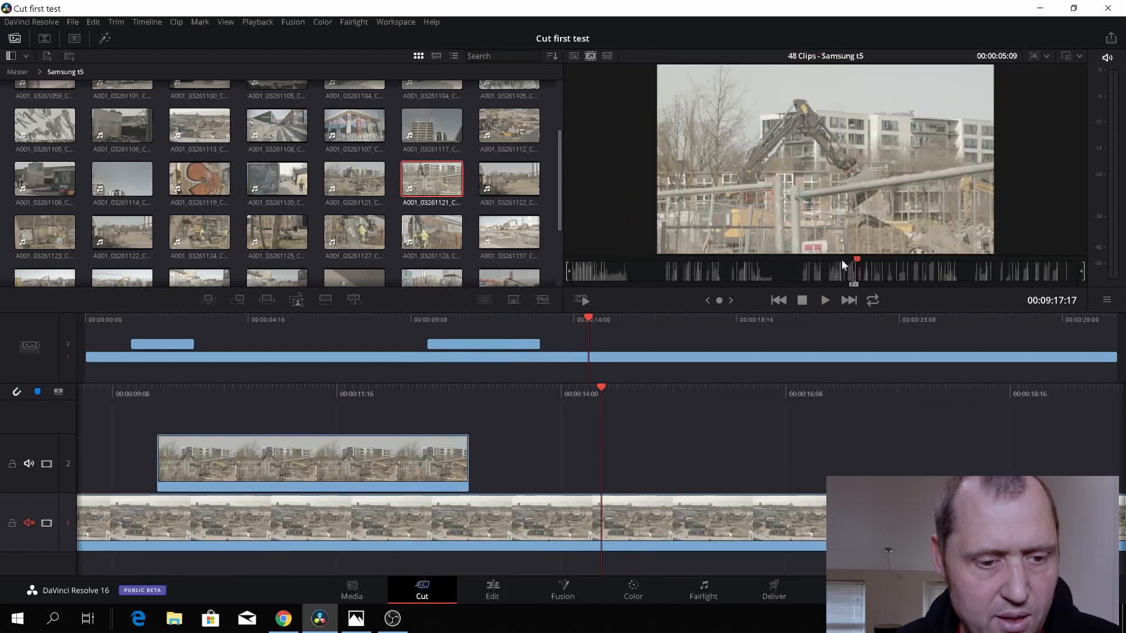
mouse_move(857, 258)
left_mouse_down()
mouse_move(880, 265)
mouse_move(872, 269)
left_mouse_up()
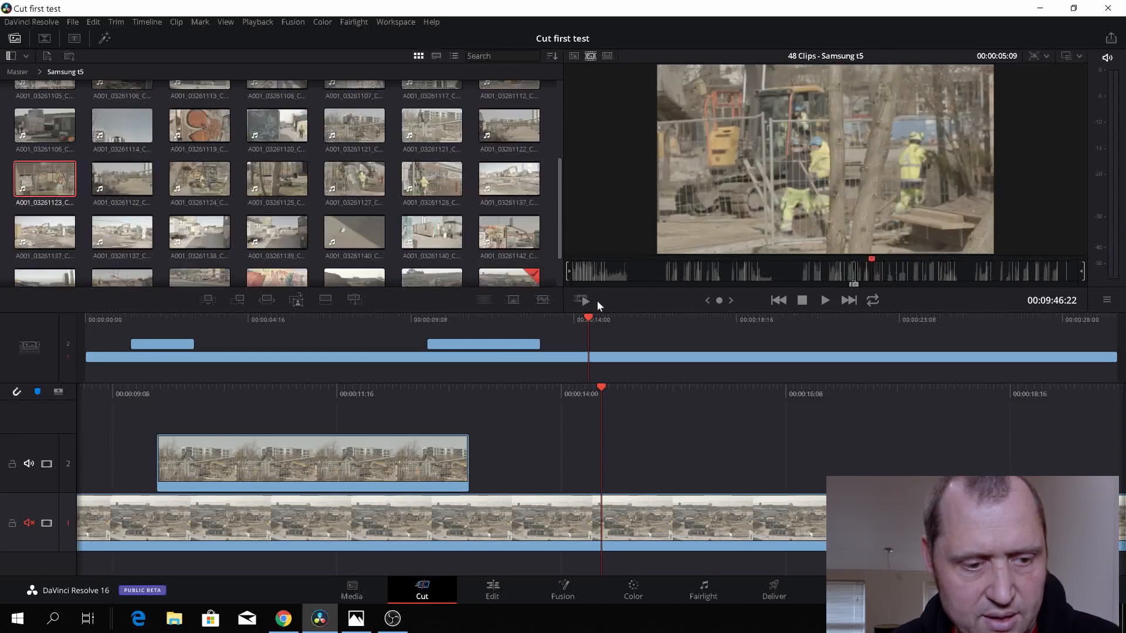
left_click(583, 300)
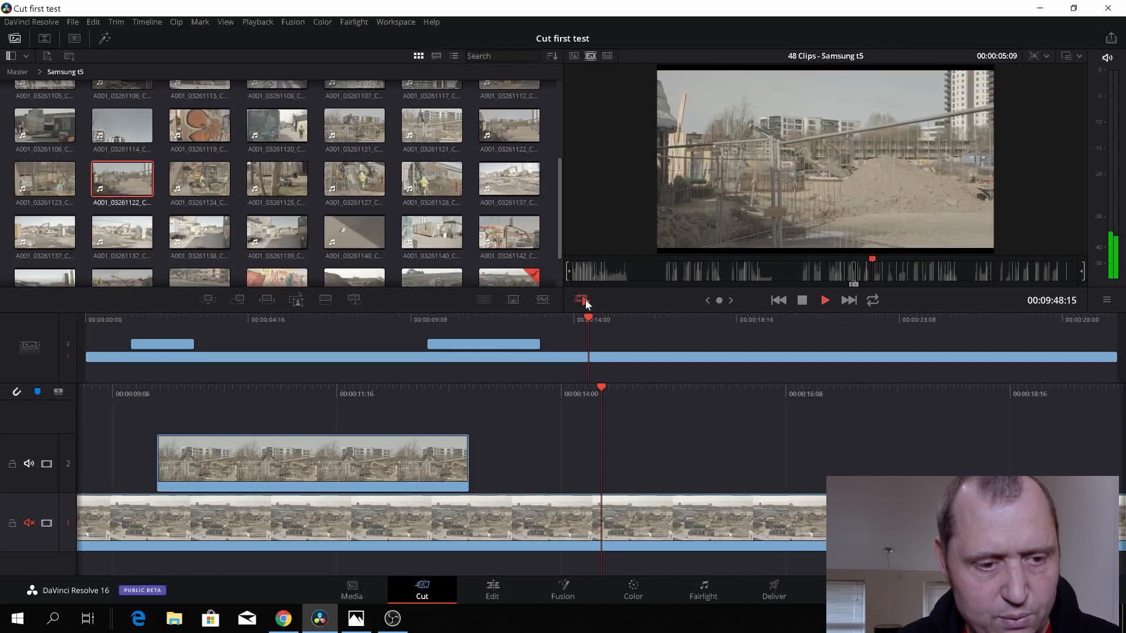
mouse_move(874, 259)
left_mouse_down()
mouse_move(865, 259)
mouse_move(884, 259)
left_mouse_up()
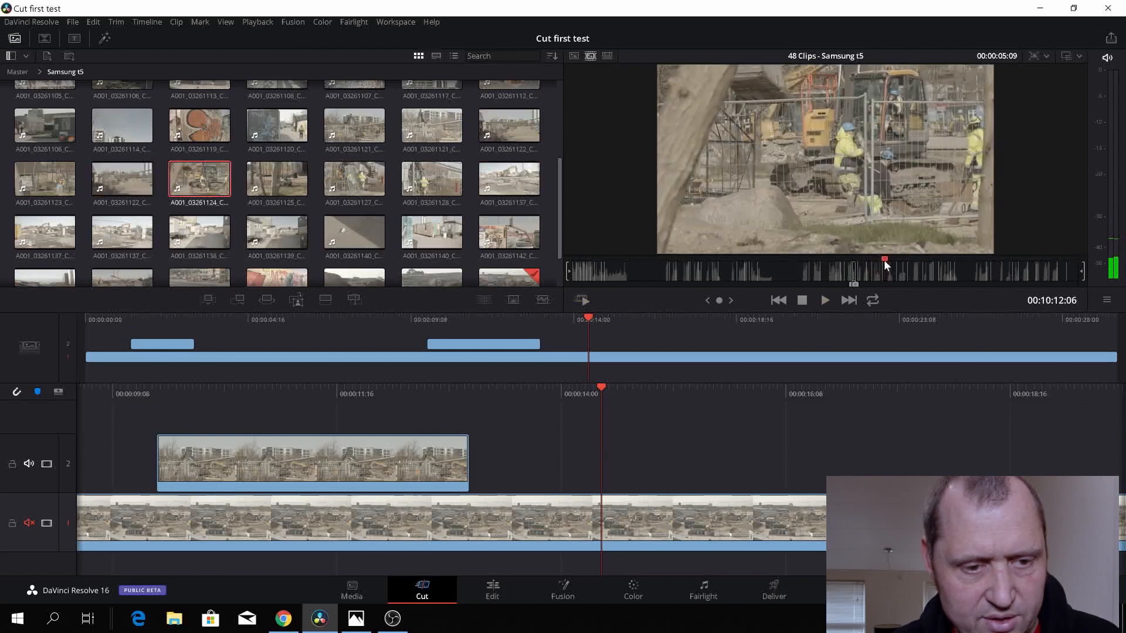
key("i")
key("space")
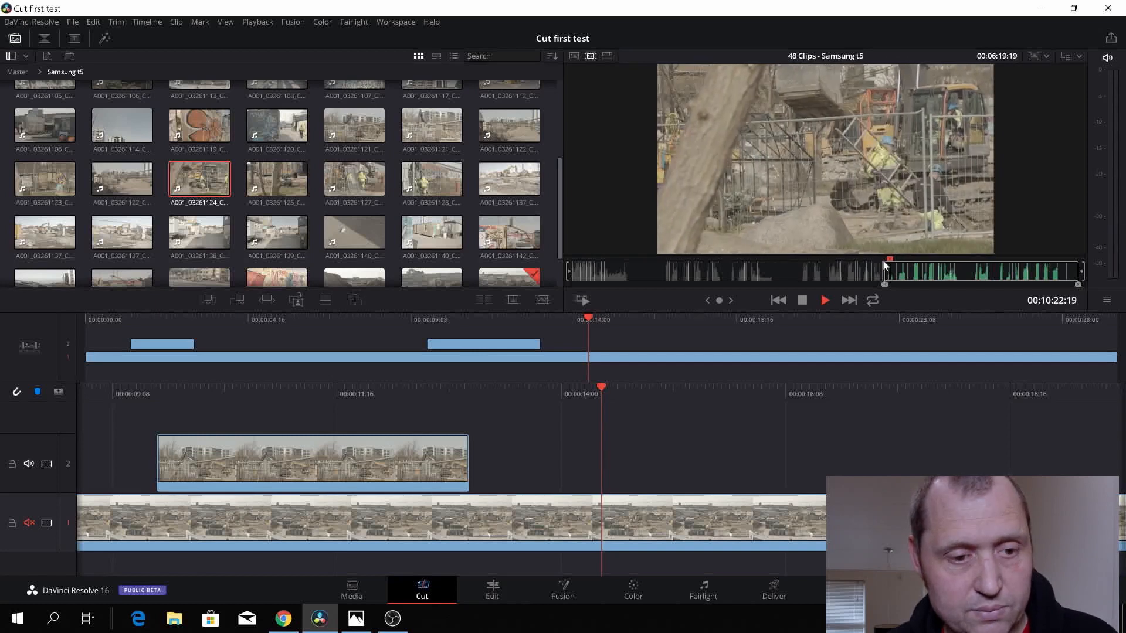
key("space")
key("j")
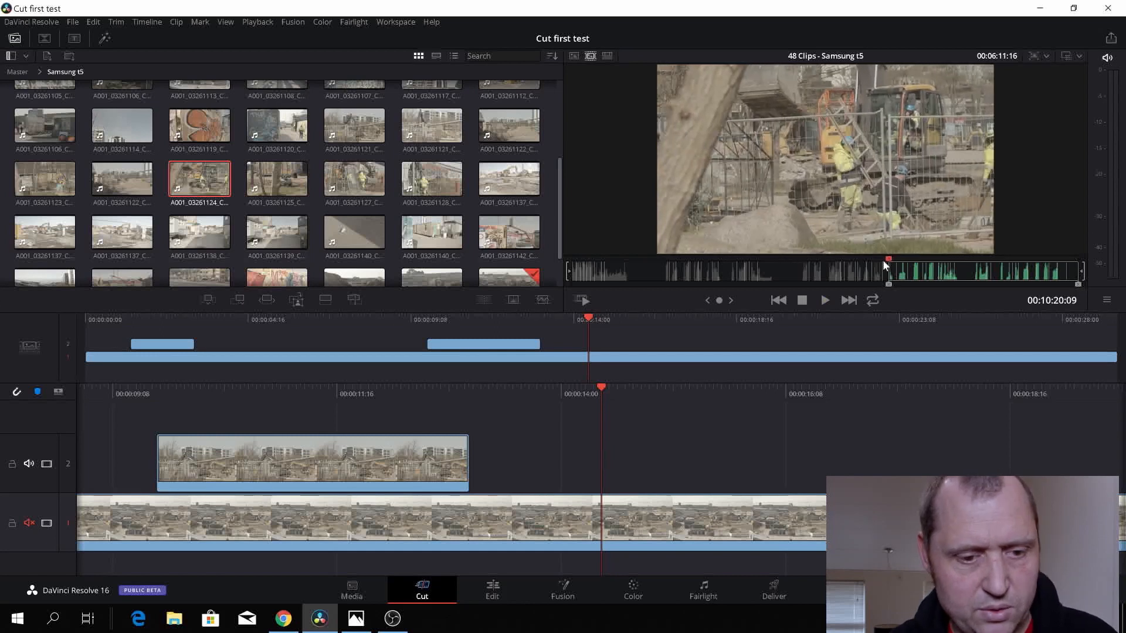
- Mark the workers shot's out point for a 00:00:04:21 selection and place it on track 2 just after 00:00:14:10
key("l")
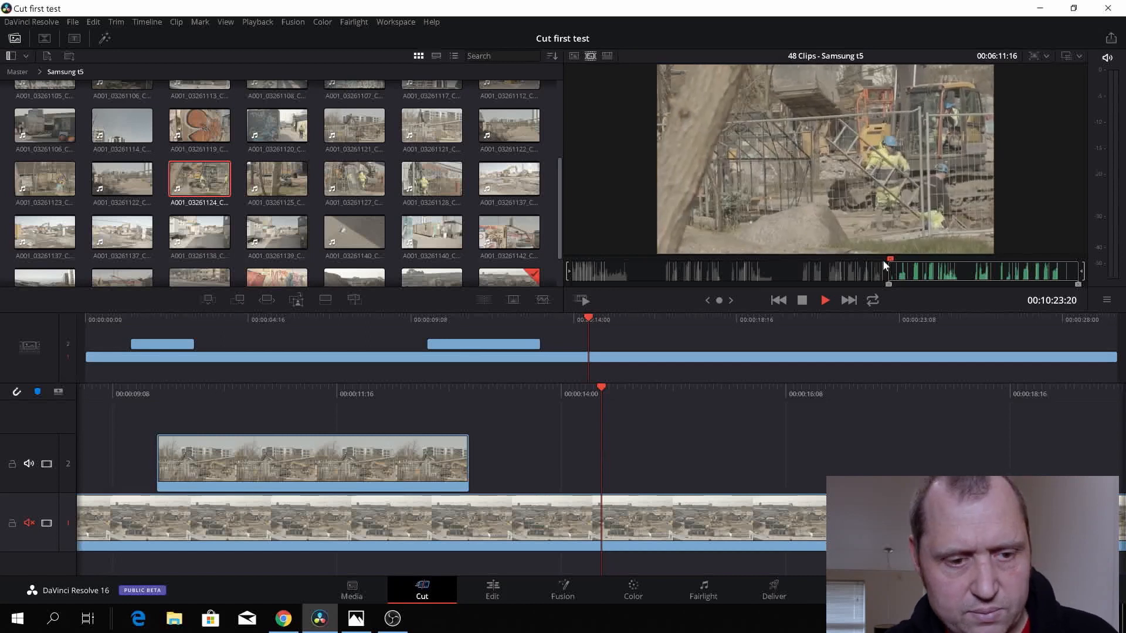
key("o")
key("k")
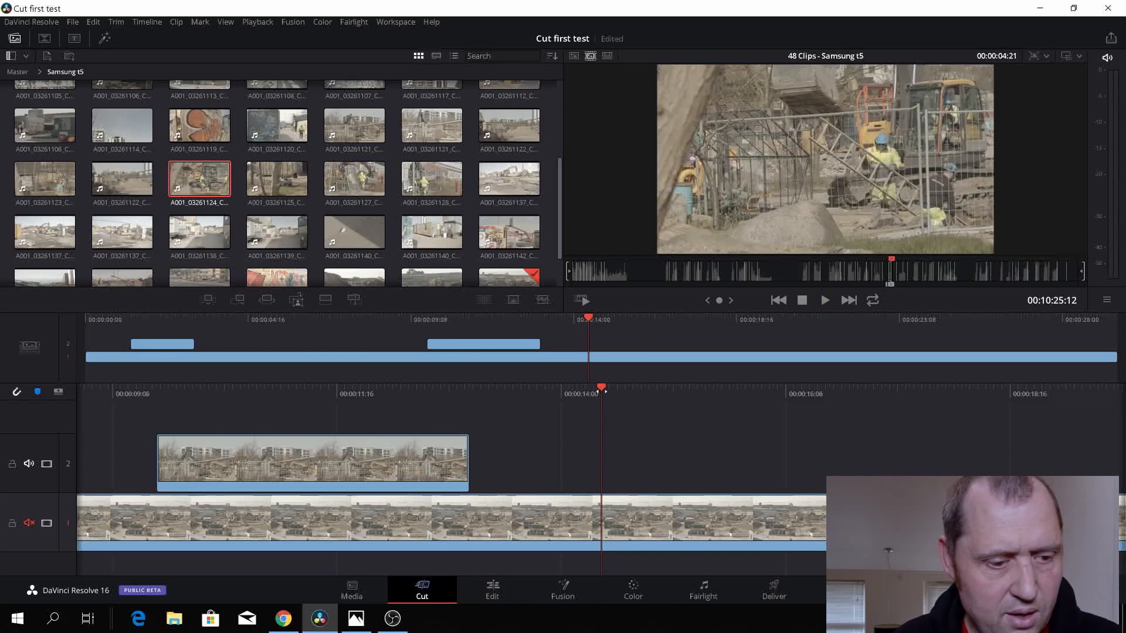
left_click_drag(701, 456, 674, 458)
left_click_drag(703, 261, 605, 286)
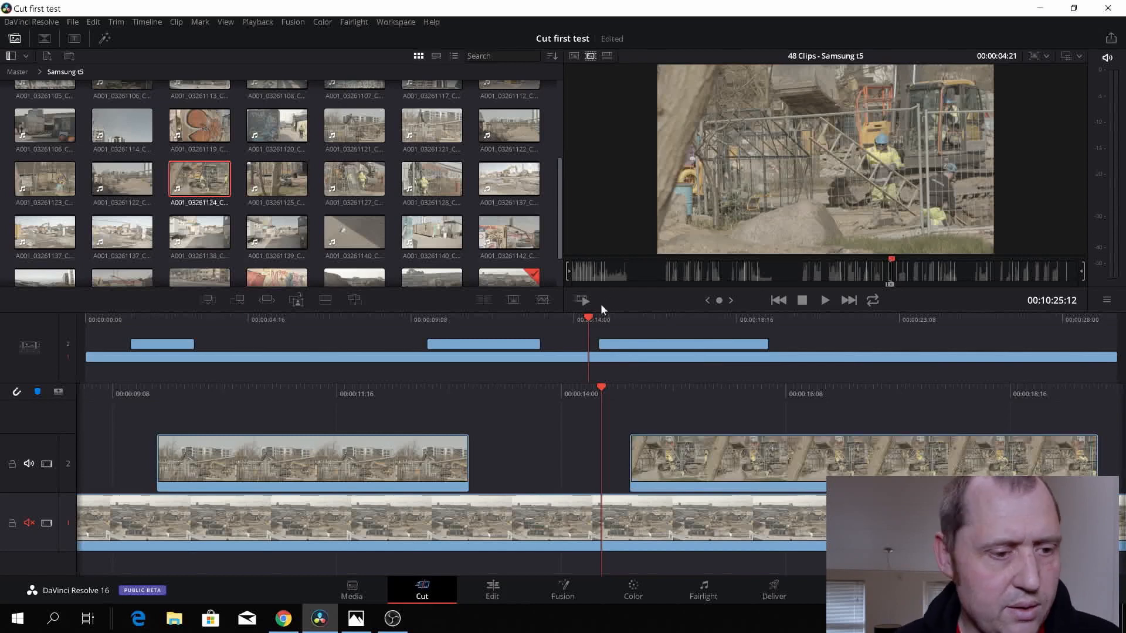
- Mark the source-tape shot of two workers behind the fence panel from 00:10:59:08 to 00:11:03:06
left_click(582, 300)
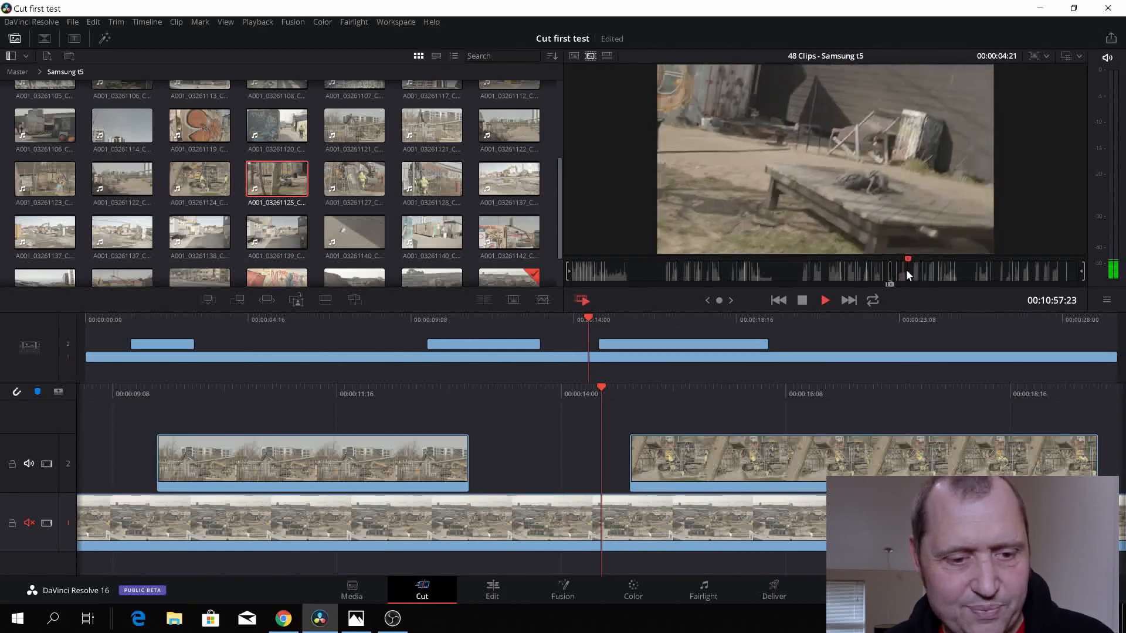
left_click(910, 262)
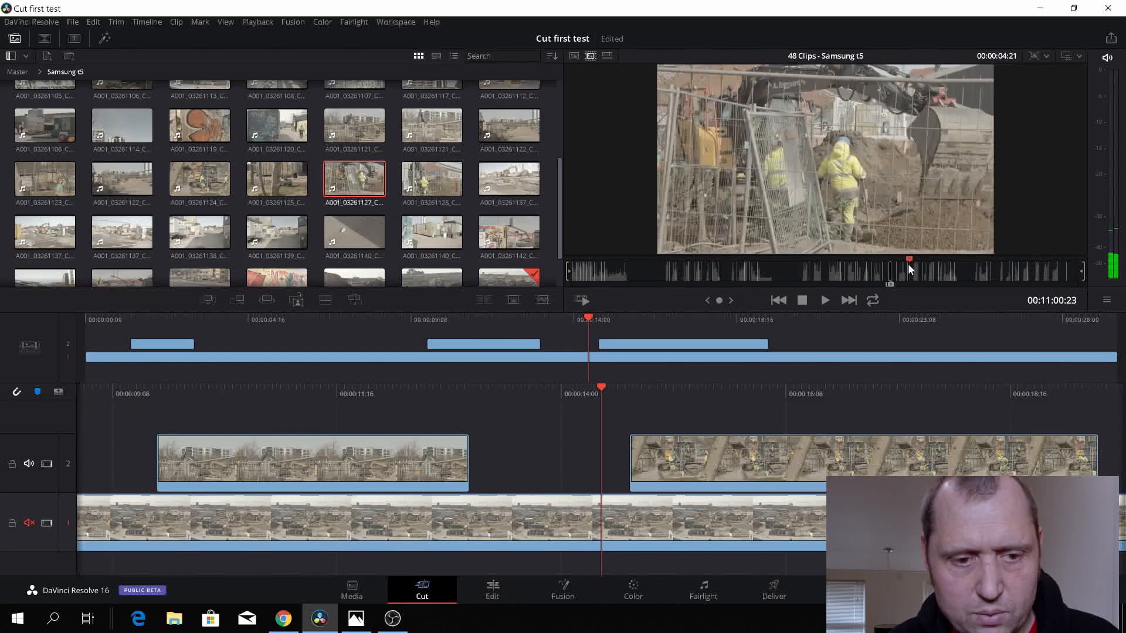
key("i")
key("l")
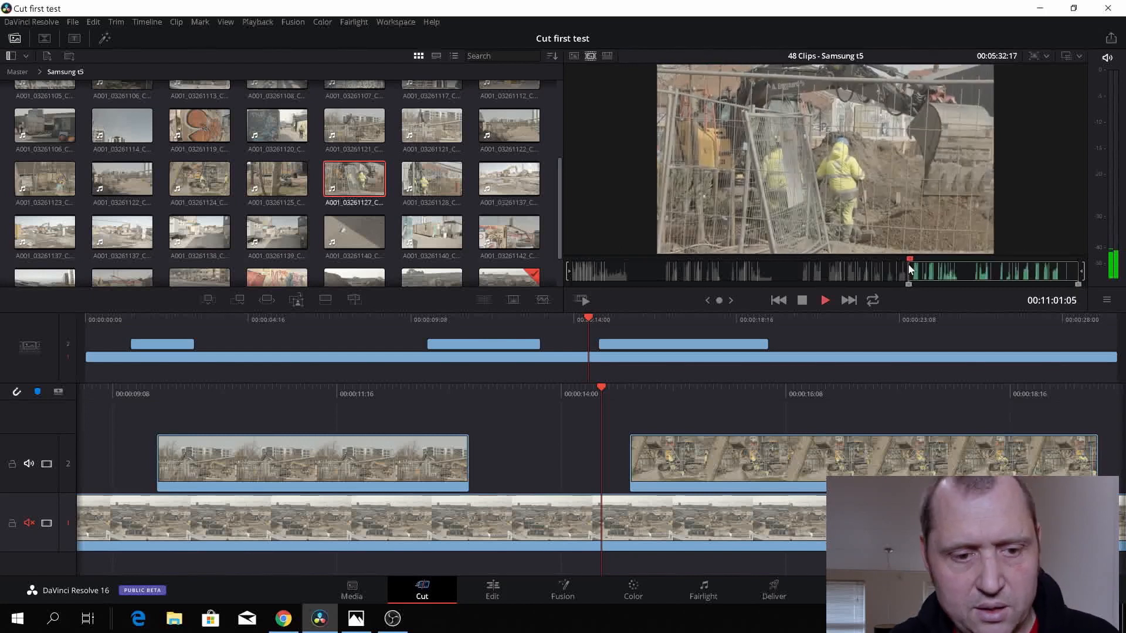
key("o")
key("k")
- Place the marked shot of the two workers on track 2, starting at 00:00:22:20 on the timeline
left_click_drag(589, 318, 882, 359)
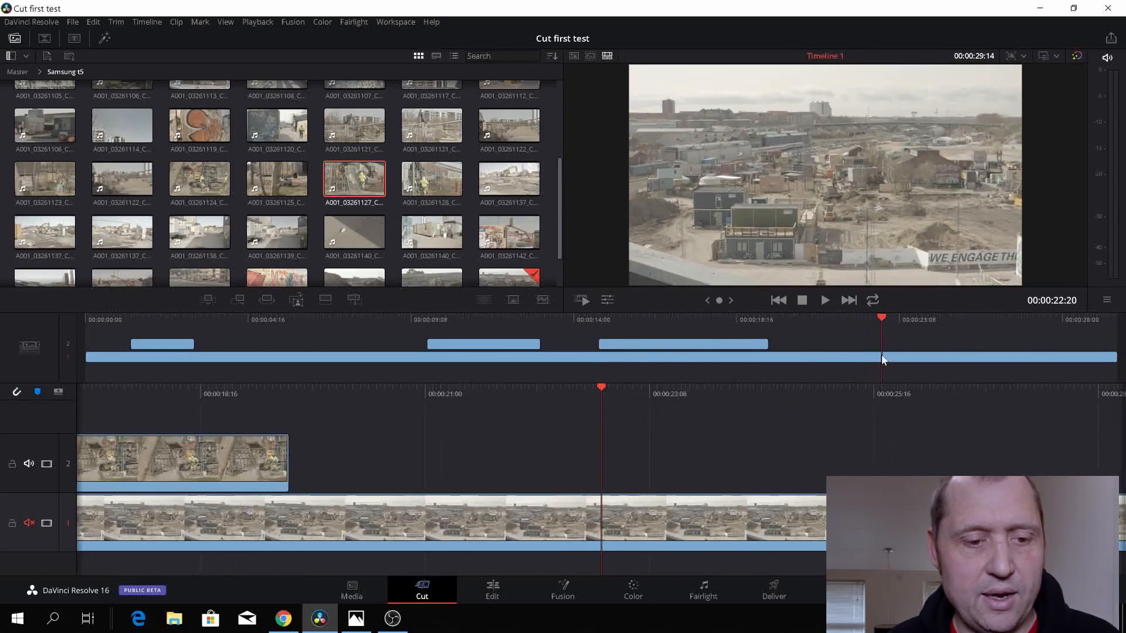
left_click(591, 55)
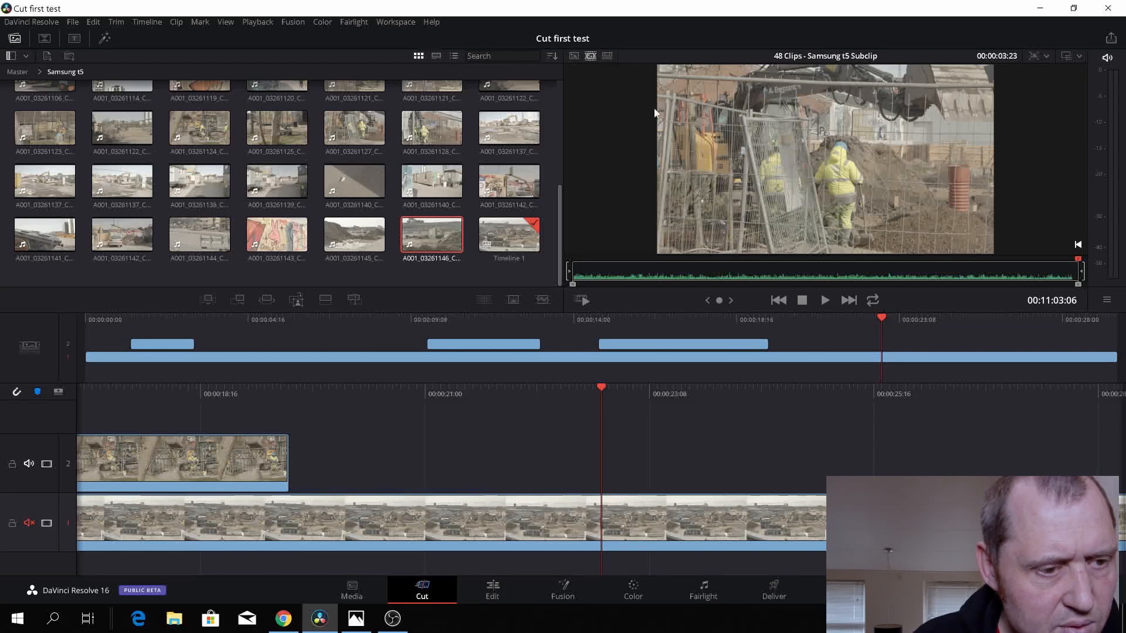
left_click_drag(776, 157, 611, 441)
- Try to return the viewer from the workers subclip to the full source tape and scrub through it
key("space")
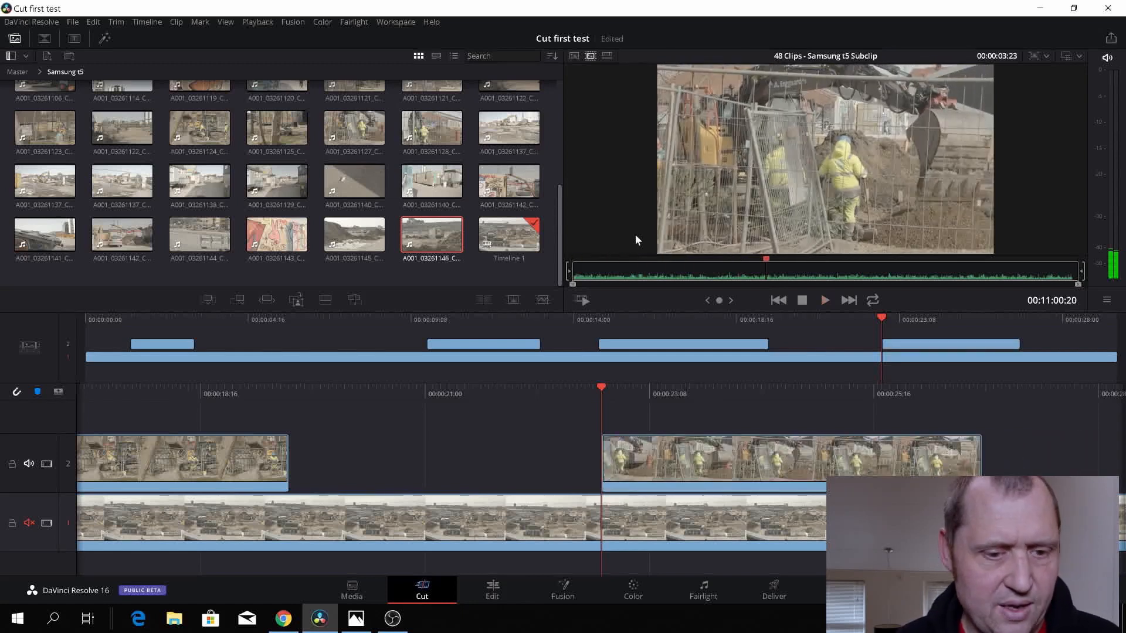
left_click(574, 55)
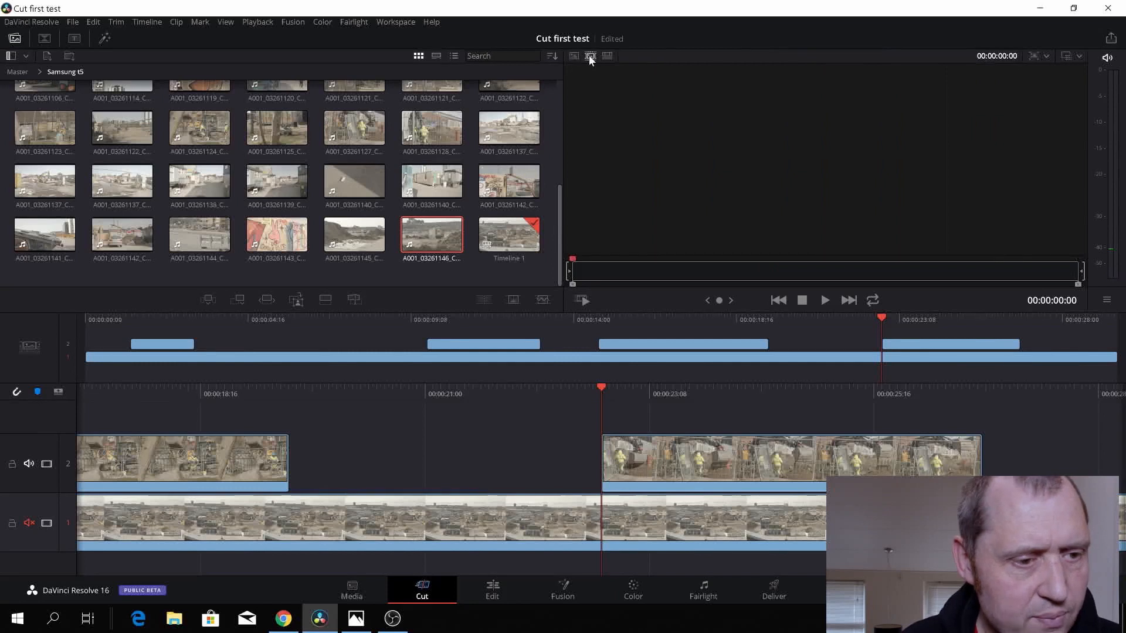
left_click(589, 56)
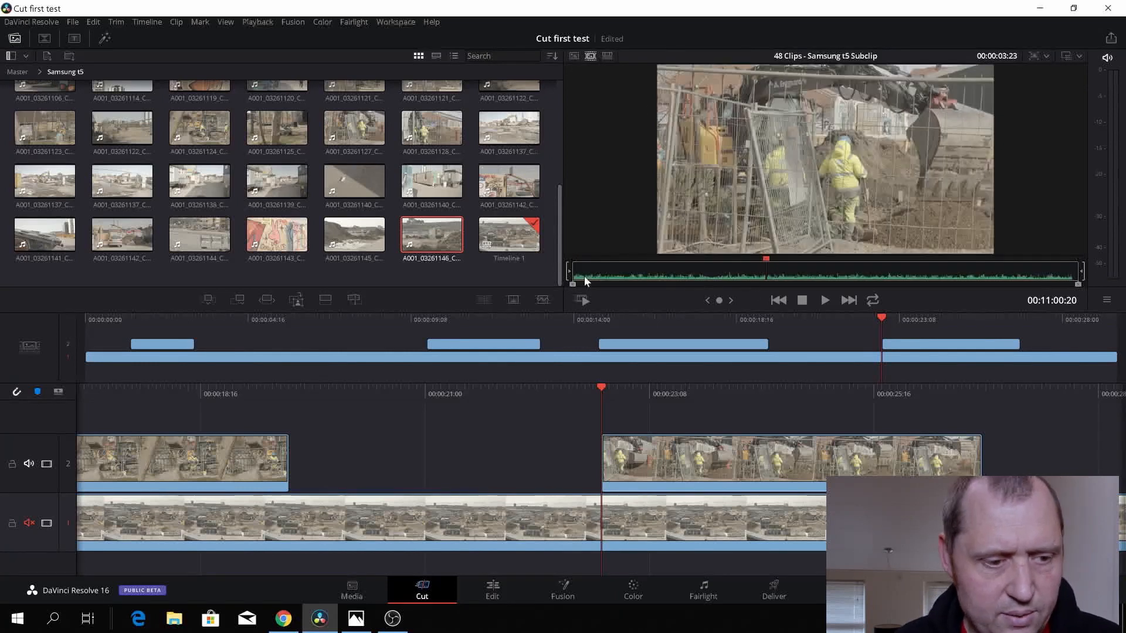
left_click_drag(764, 265, 1022, 265)
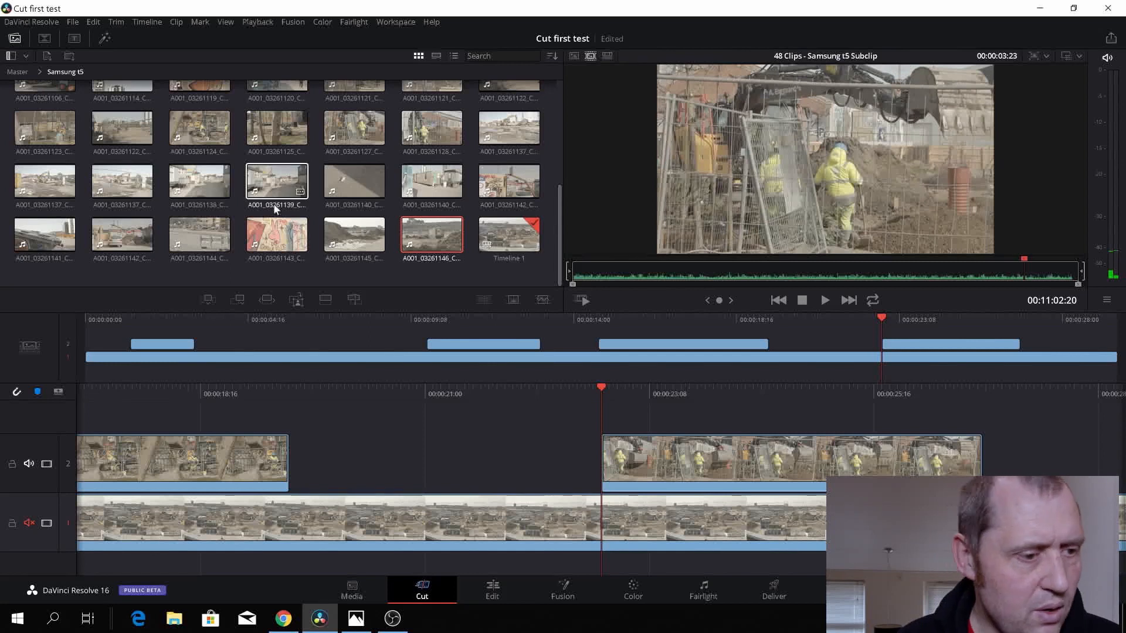
- Select every clip in the Samsung t5 bin and try to reload the full source tape in the viewer
scroll(327, 186, "up", 2)
scroll(328, 186, "up", 2)
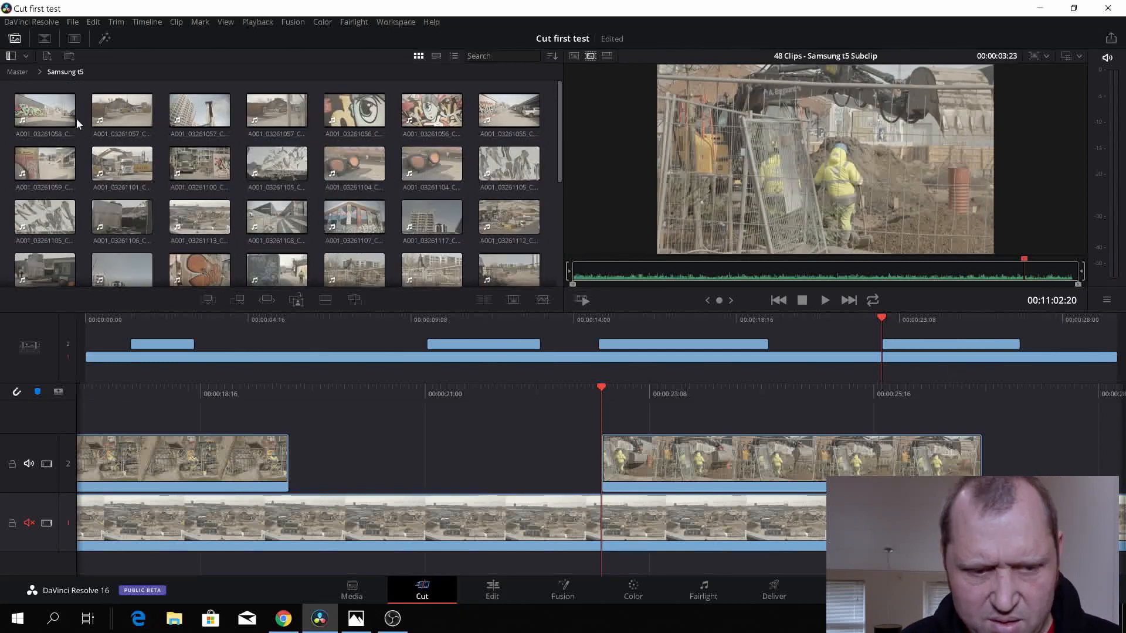
left_click(42, 112)
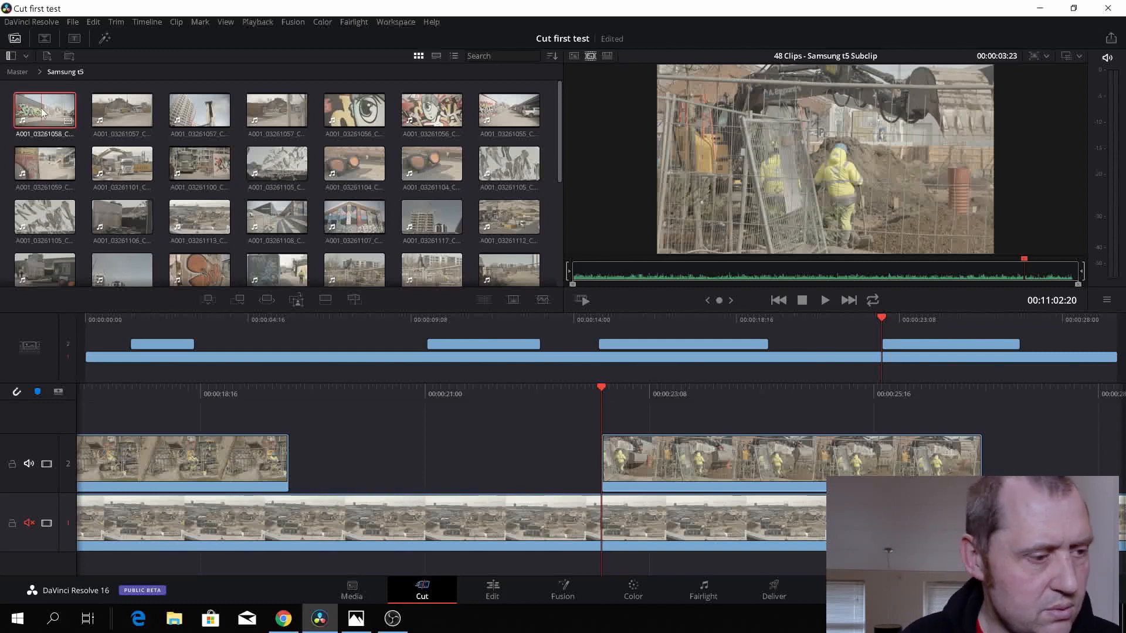
key("ctrl+a")
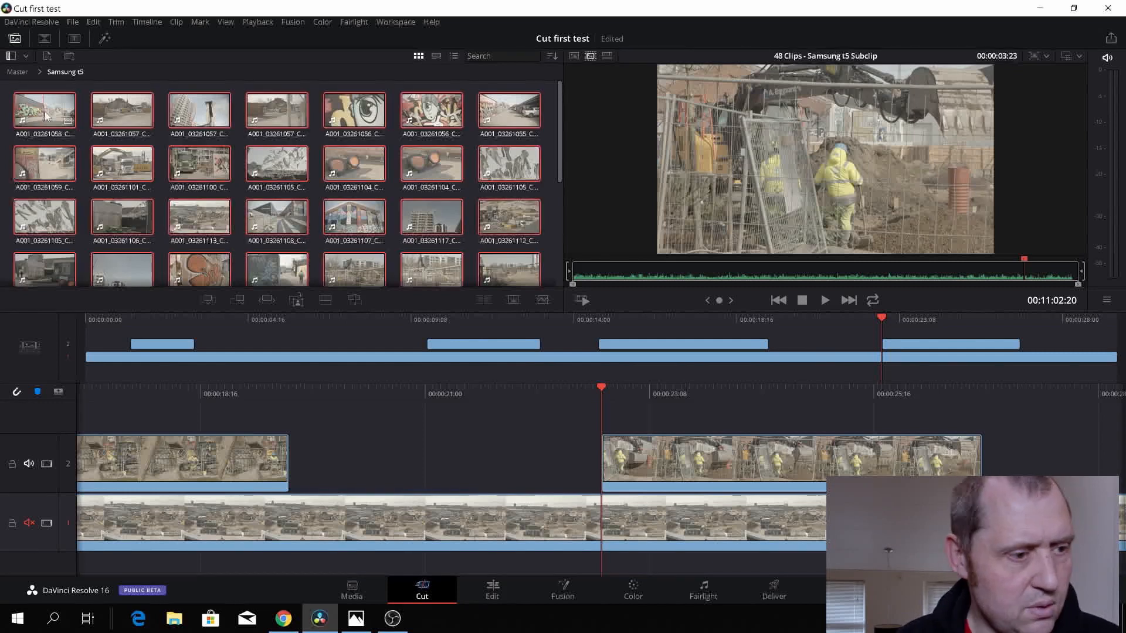
left_click(607, 55)
left_click(590, 55)
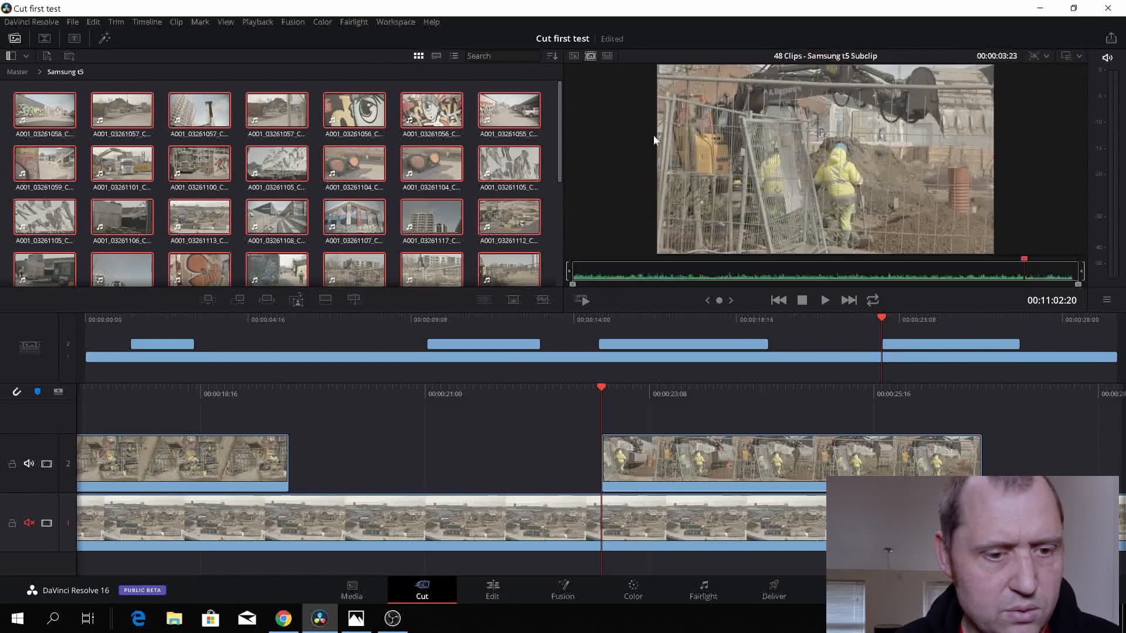
- Browse the Samsung t5 bin and preview clip A001_03261141_C042.braw in the viewer
left_click_drag(1026, 259, 456, 242)
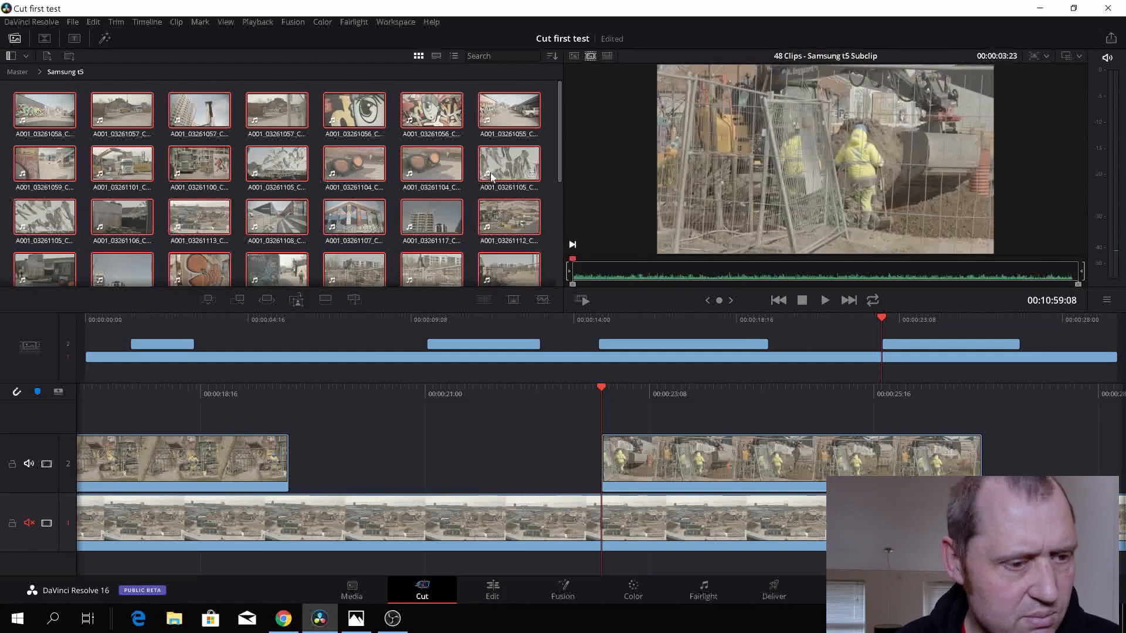
scroll(376, 169, "down", 3)
left_click(430, 229)
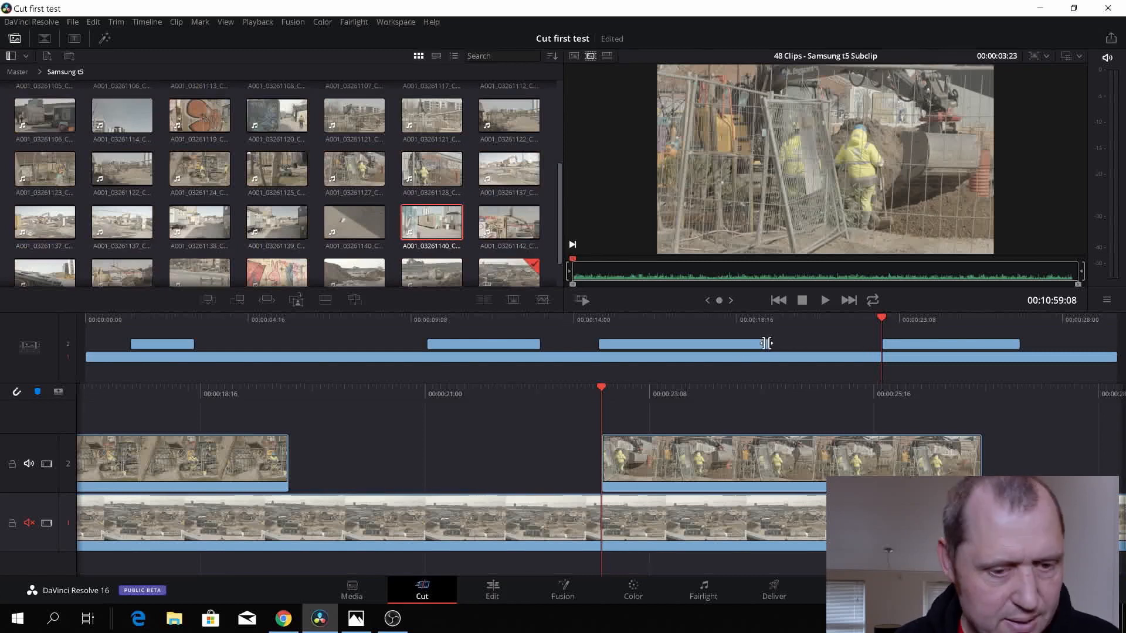
scroll(504, 228, "down", 1)
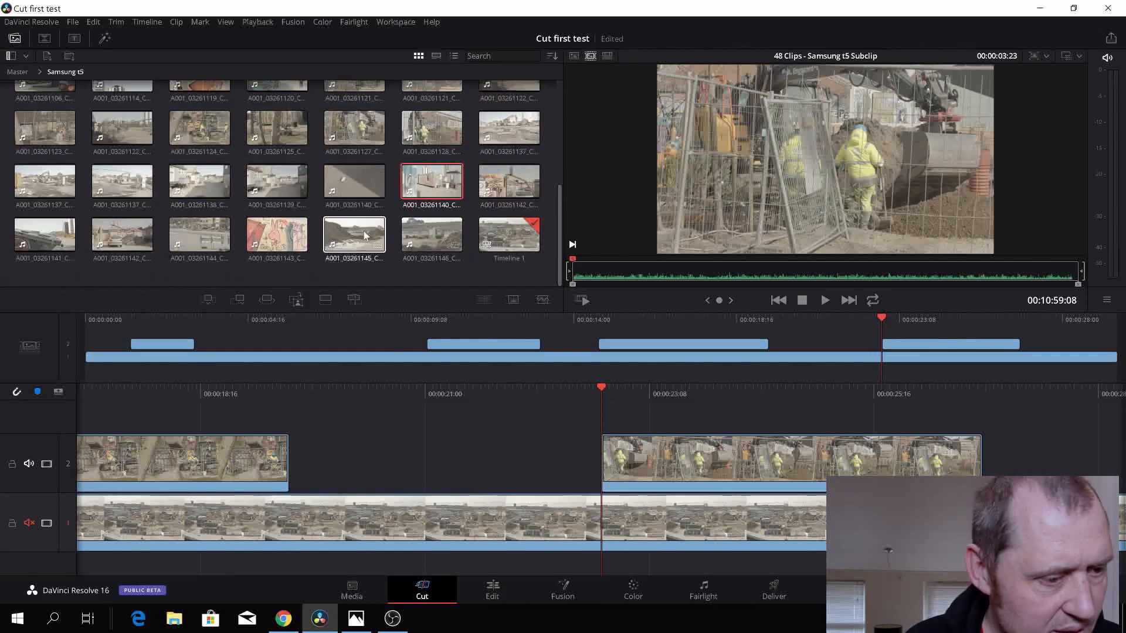
left_click(432, 234)
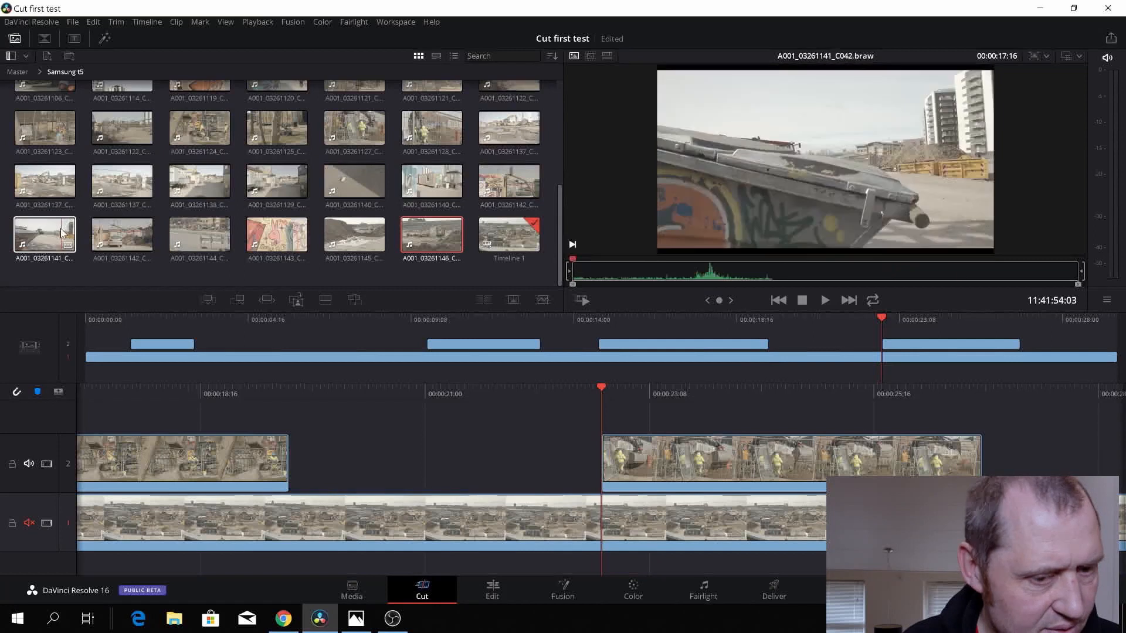
left_click(62, 232)
key("space")
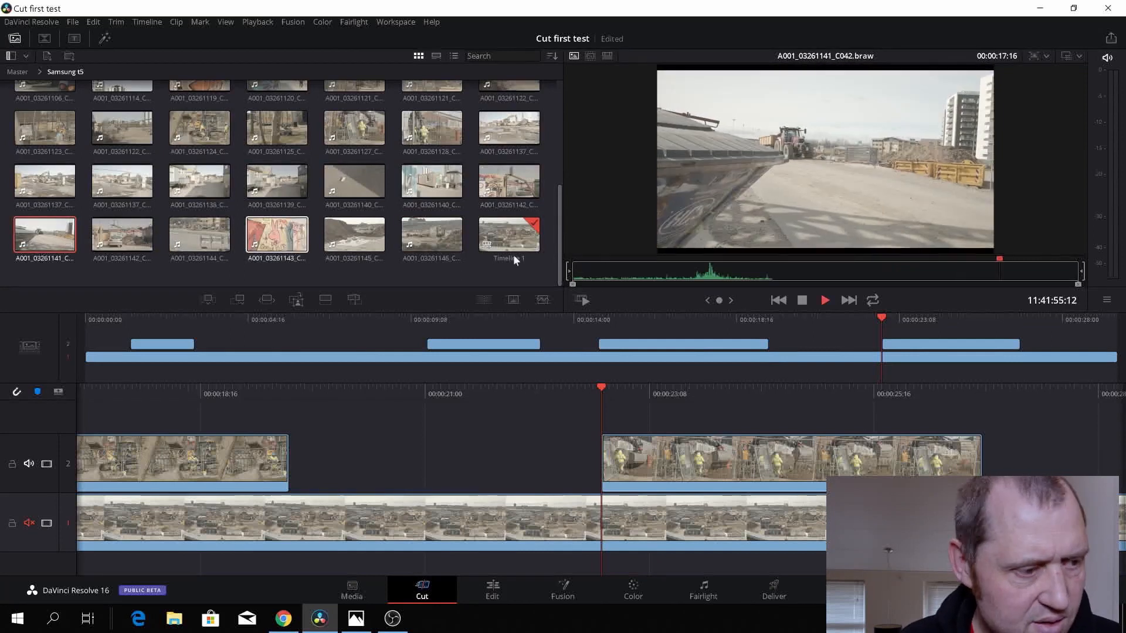
left_click_drag(1027, 259, 644, 263)
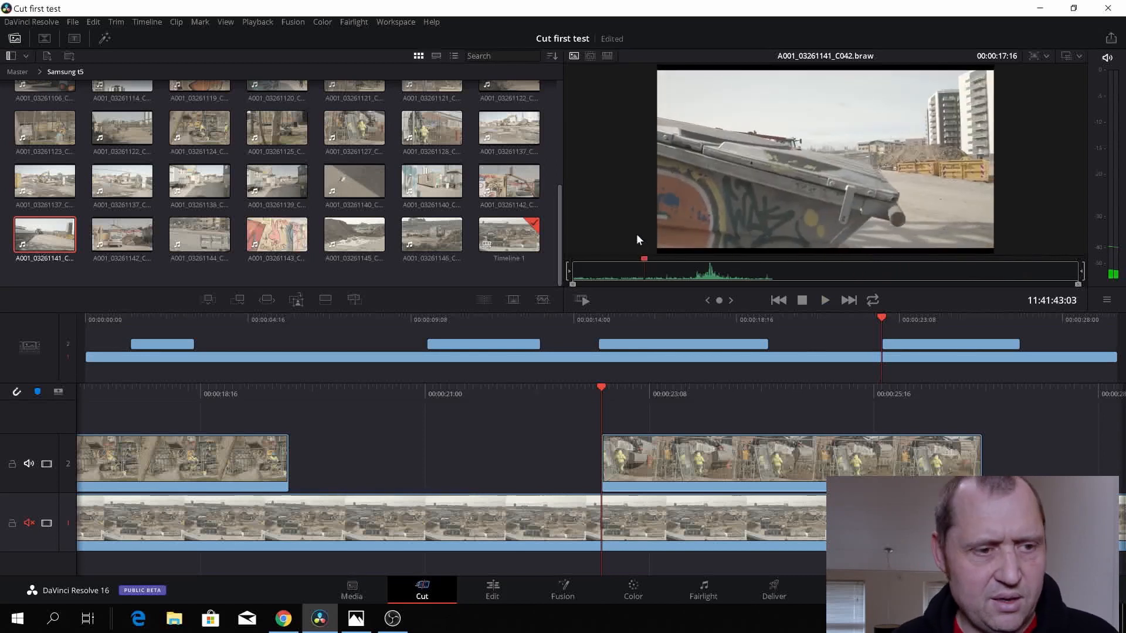
- Switch the viewer from the single clip back to source tape mode and scrub through the footage
left_click(589, 57)
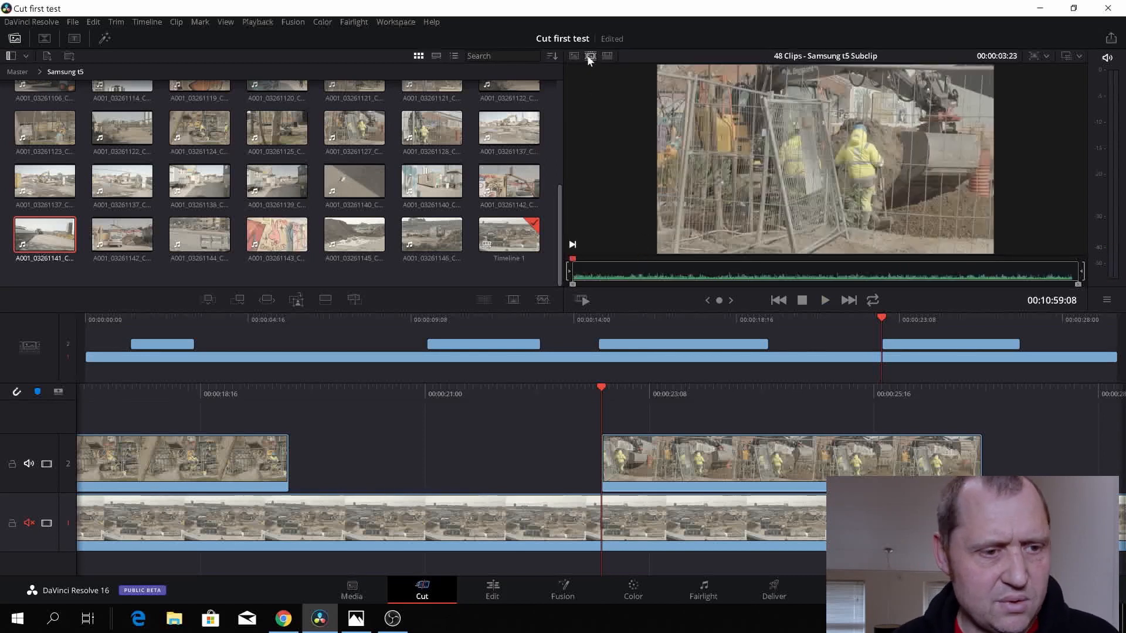
left_click_drag(573, 261, 1086, 279)
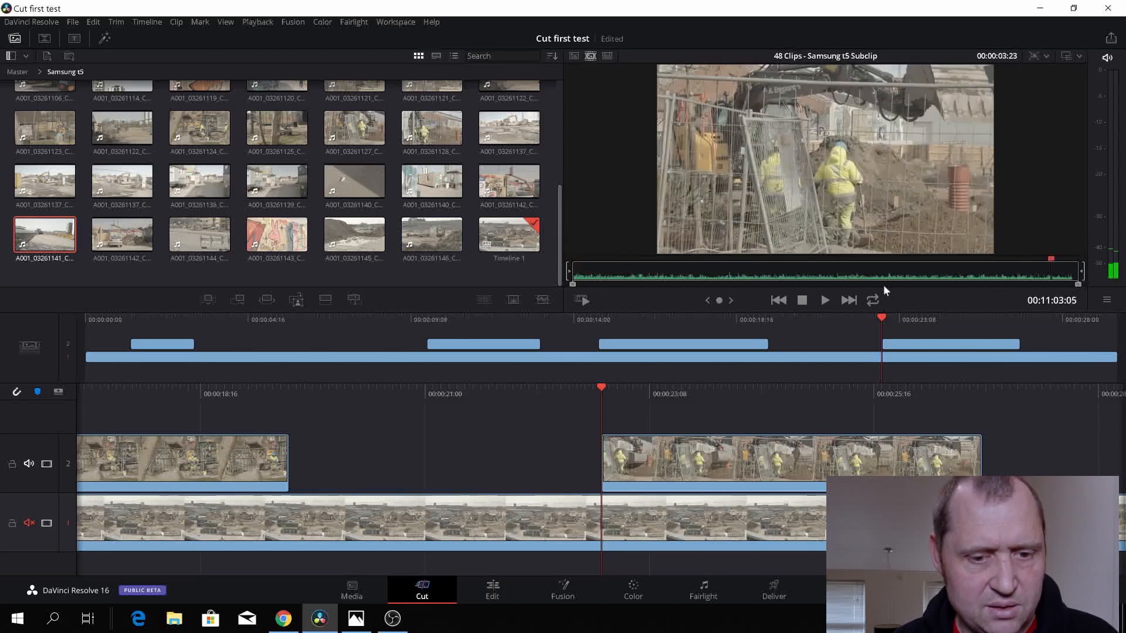
left_click(709, 283)
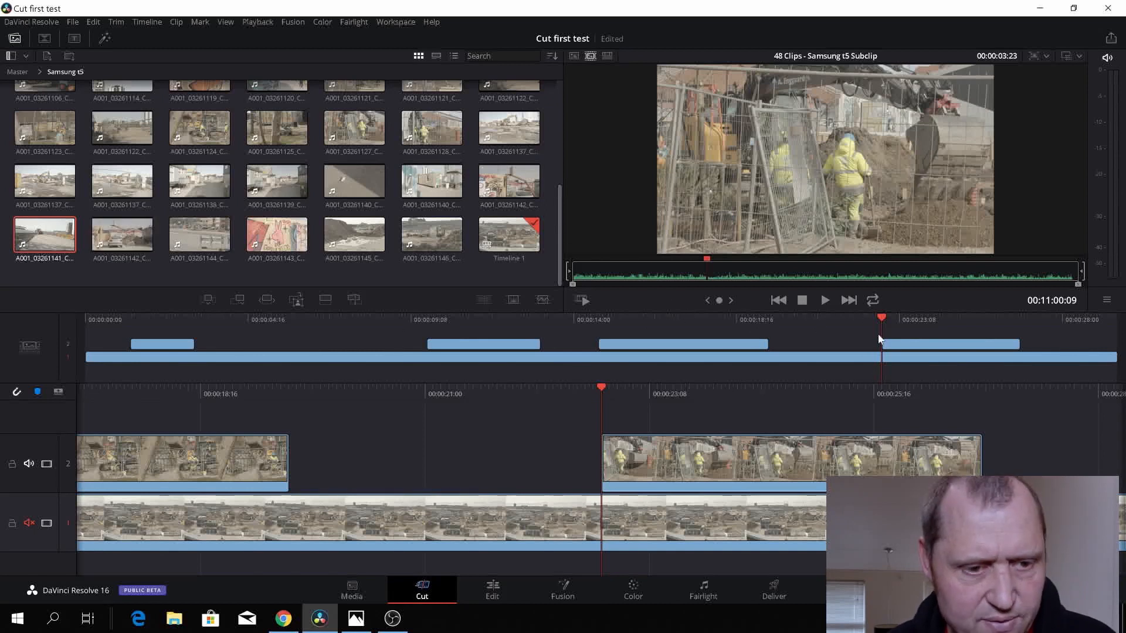
- Review the tree-and-fence cutaway on track 2 in the timeline and park the playhead at 00:00:16:16
left_click_drag(881, 316, 730, 325)
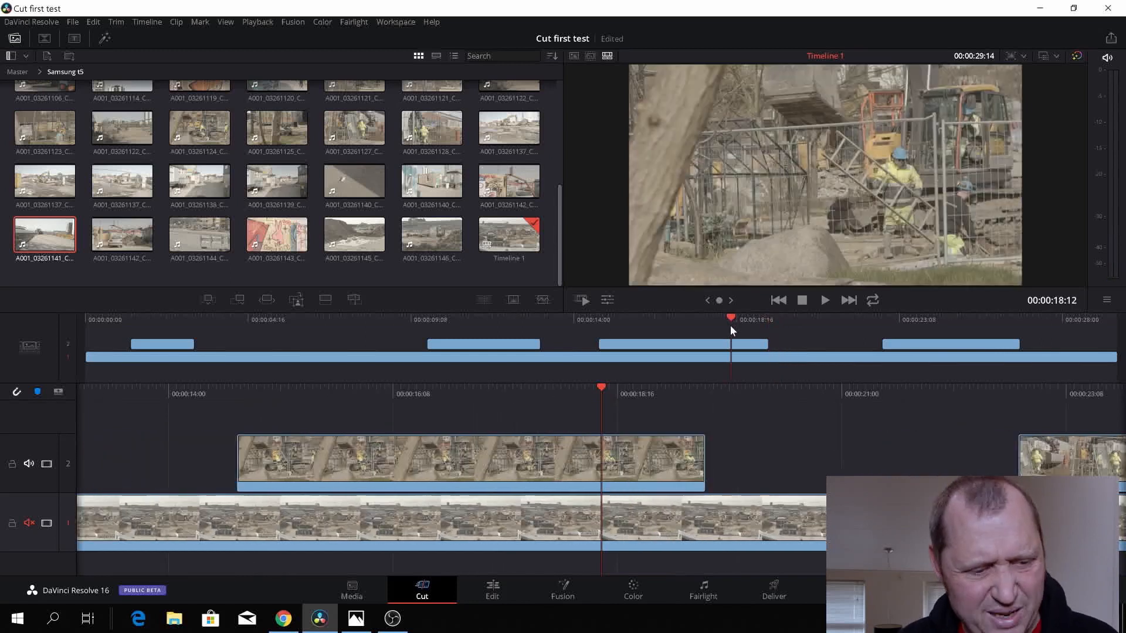
key("space")
left_click_drag(761, 321, 595, 346)
key("space")
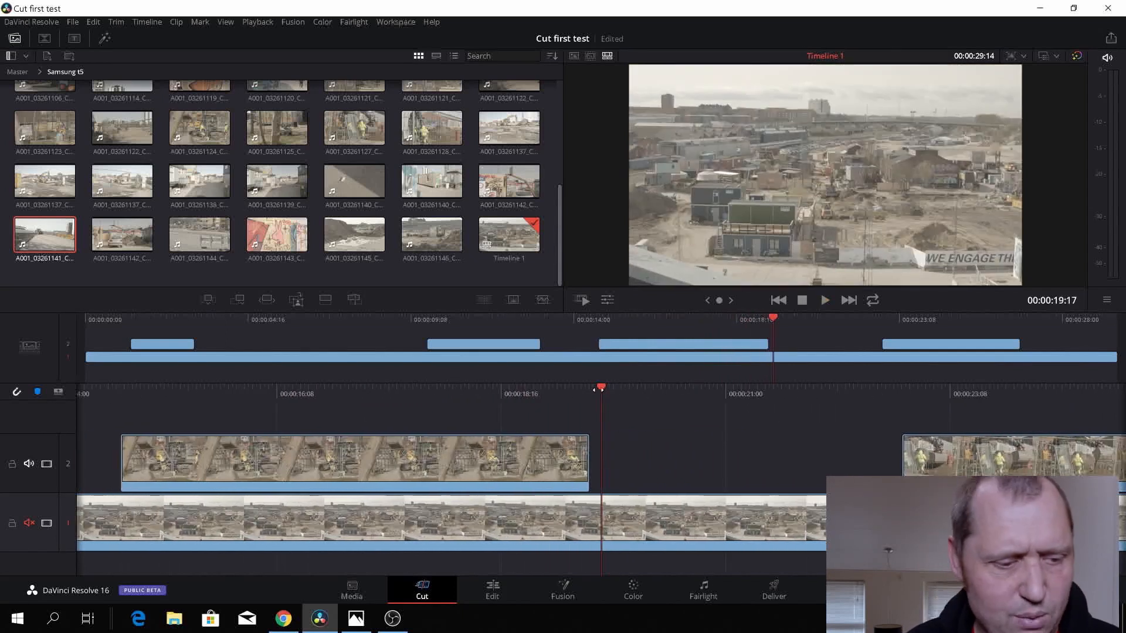
left_click_drag(603, 387, 892, 403)
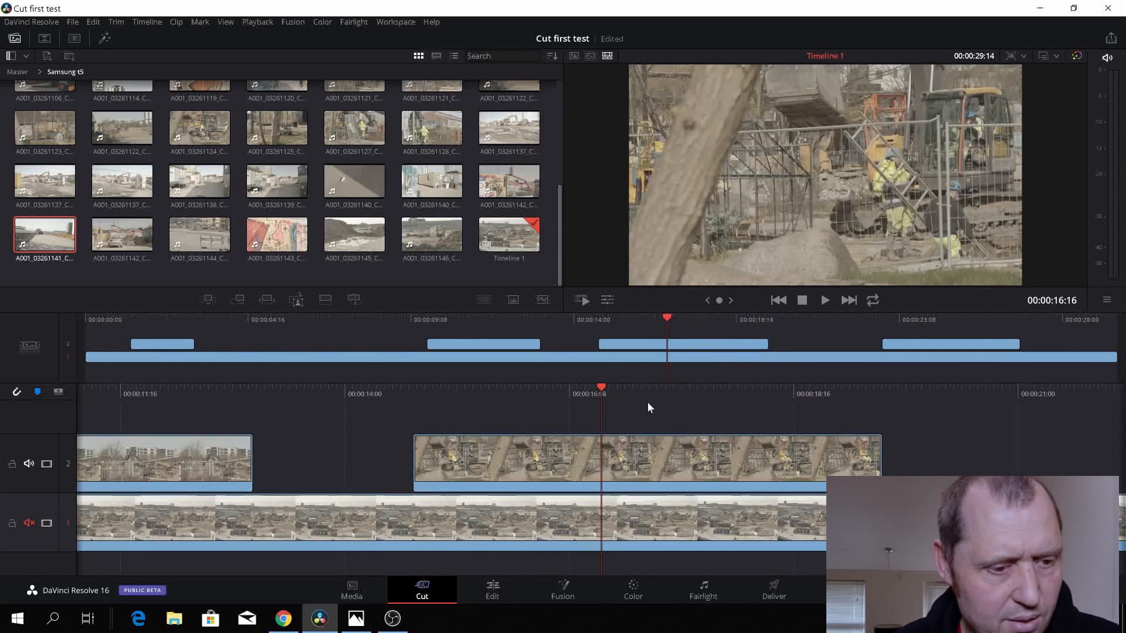
mouse_move(595, 388)
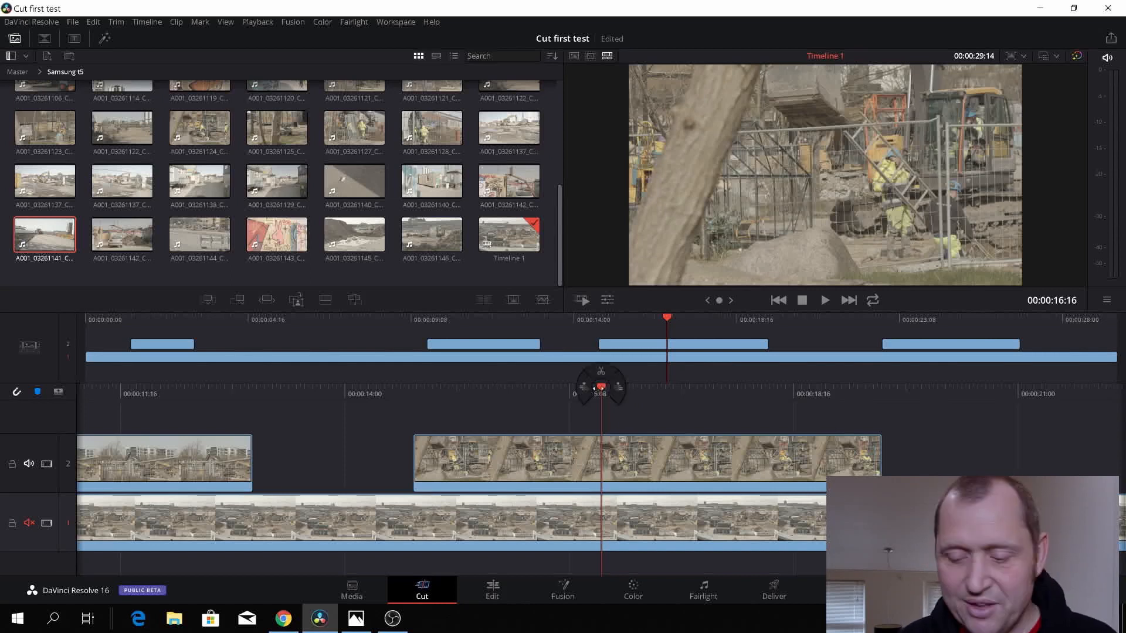
left_click(599, 371)
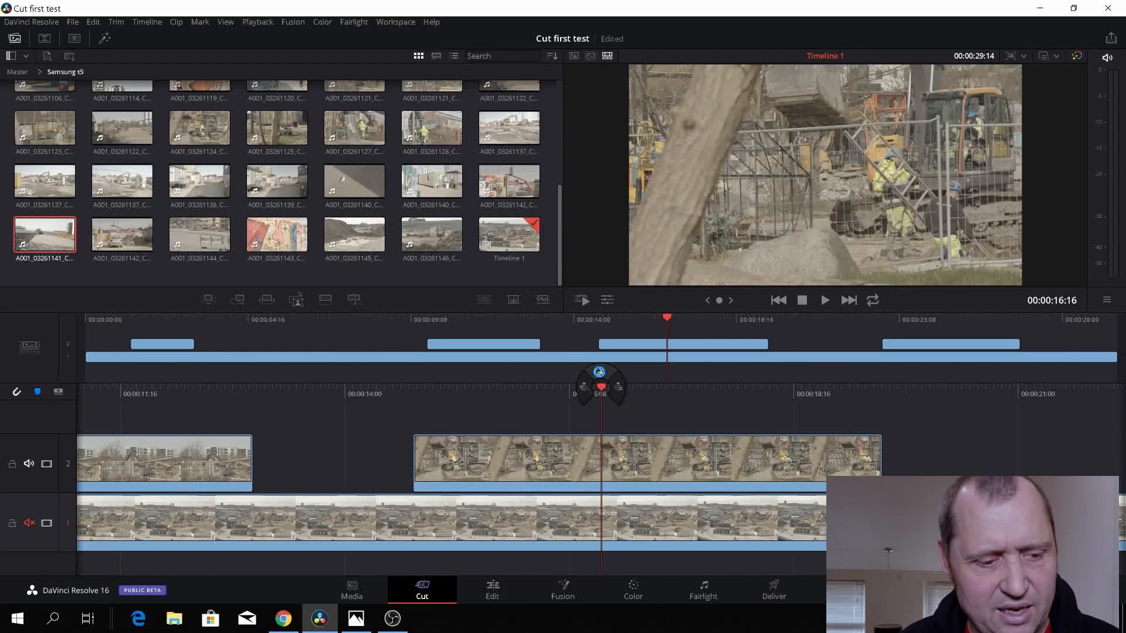
left_click(599, 372)
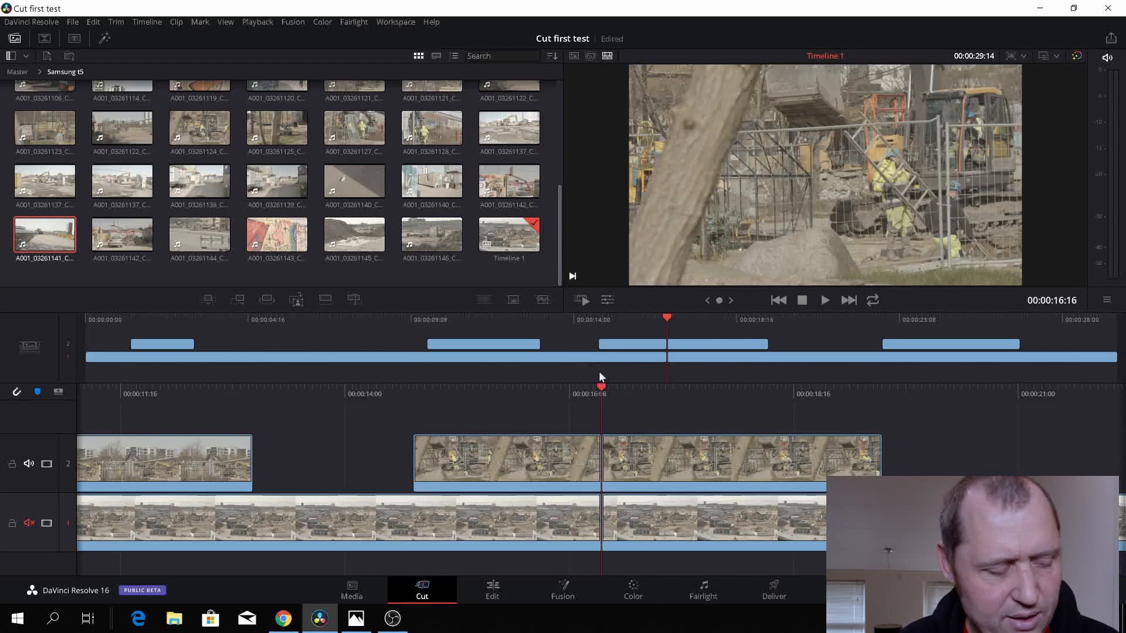
key("ctrl+z")
- Split only the tree-and-fence cutaway on track 2 at 00:00:16:16 and move its second half to start at 00:00:27:08
left_click(618, 473)
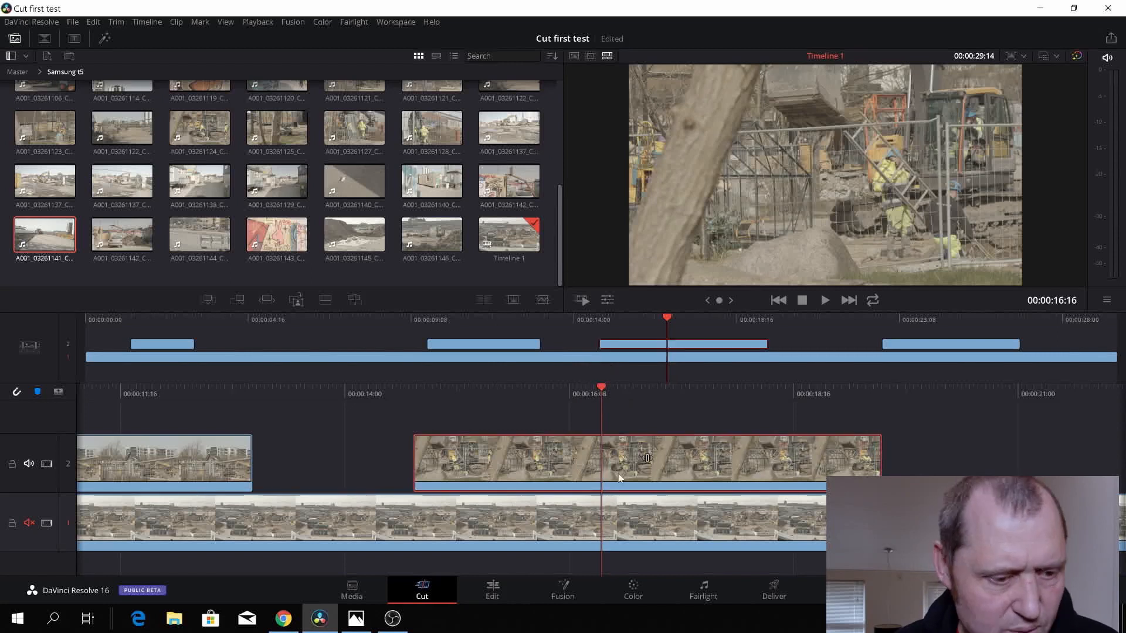
left_click(600, 372)
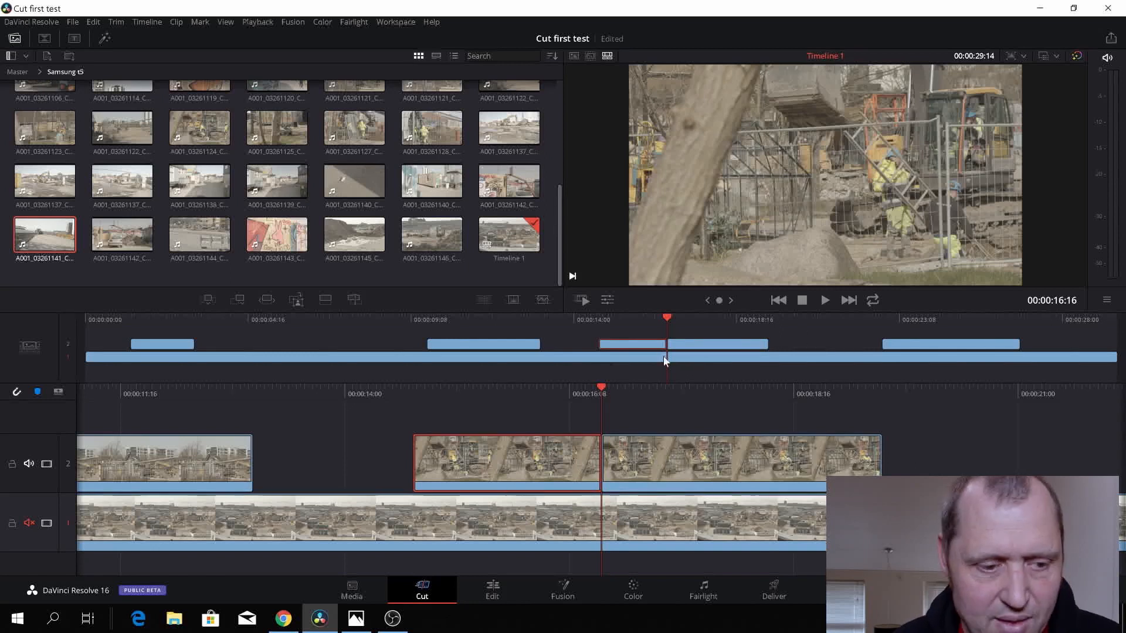
left_click_drag(688, 343, 758, 345)
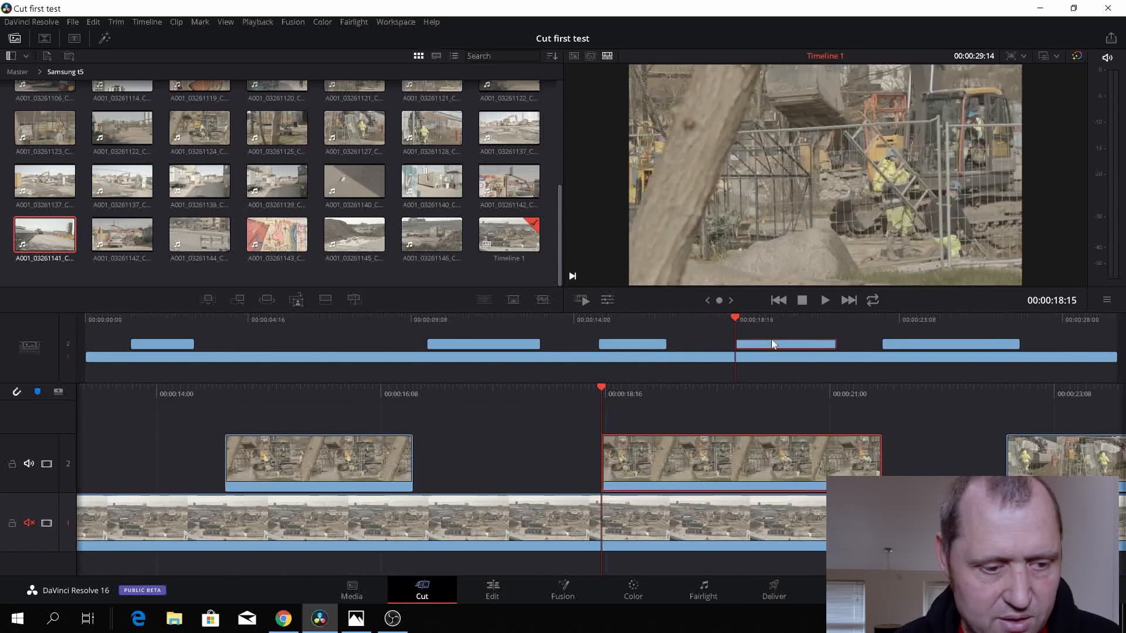
left_click_drag(773, 346, 1075, 341)
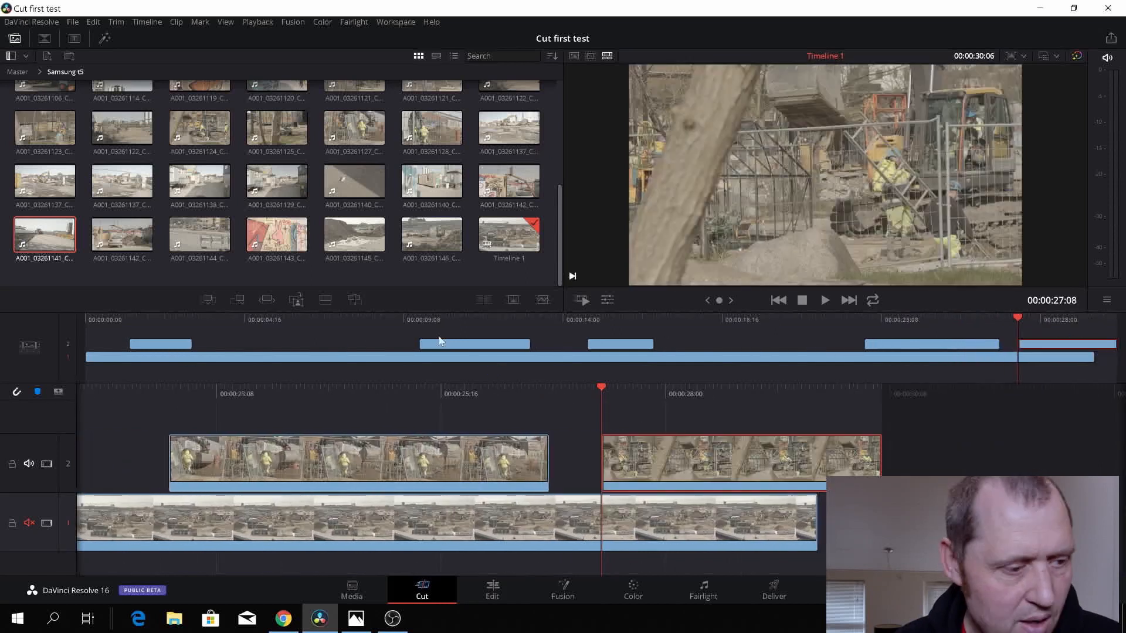
- Rearrange track 2 so the buildings shot, first tree half, workers shot and second tree half start at about 5, 11, 13.5 and 18 seconds
left_click(163, 326)
left_click(438, 345)
left_click_drag(437, 344, 271, 340)
left_click_drag(599, 348, 460, 344)
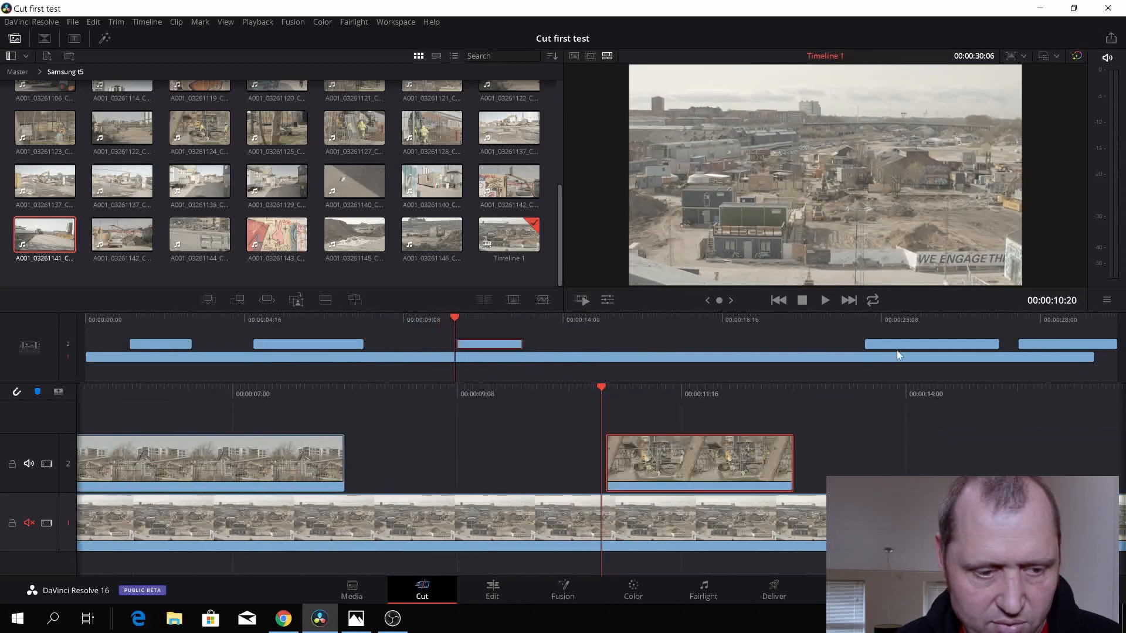
left_click_drag(896, 346, 704, 348)
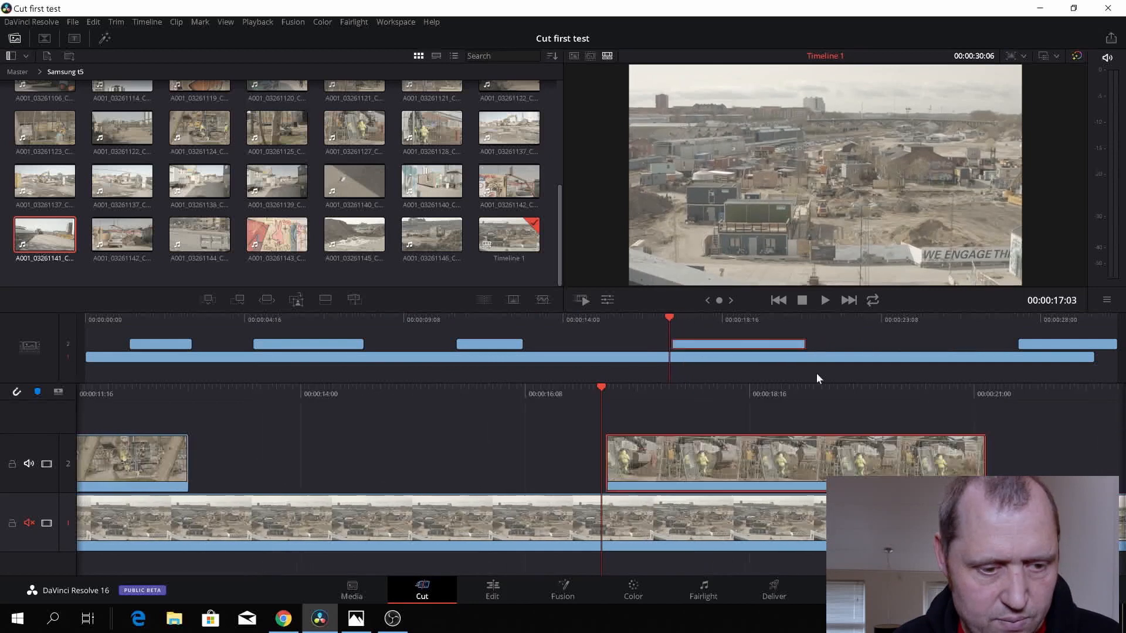
left_click_drag(1032, 344, 734, 345)
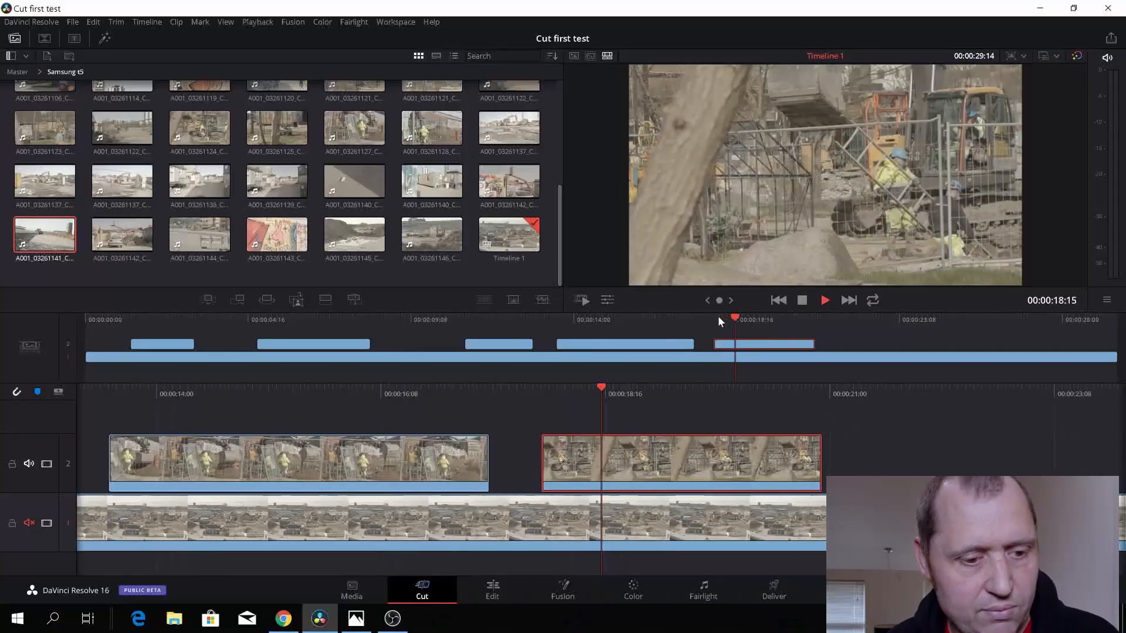
- Play the rearranged edit from the start of the timeline, stopping before the truck cutaway
left_click_drag(763, 316, 75, 322)
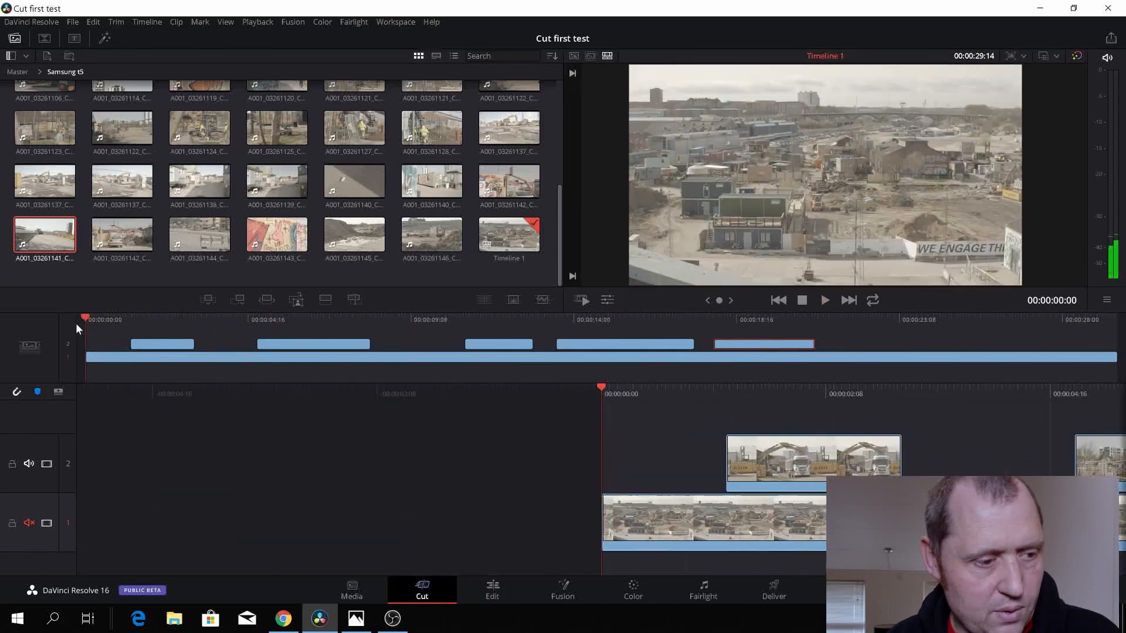
key("space")
key("space")
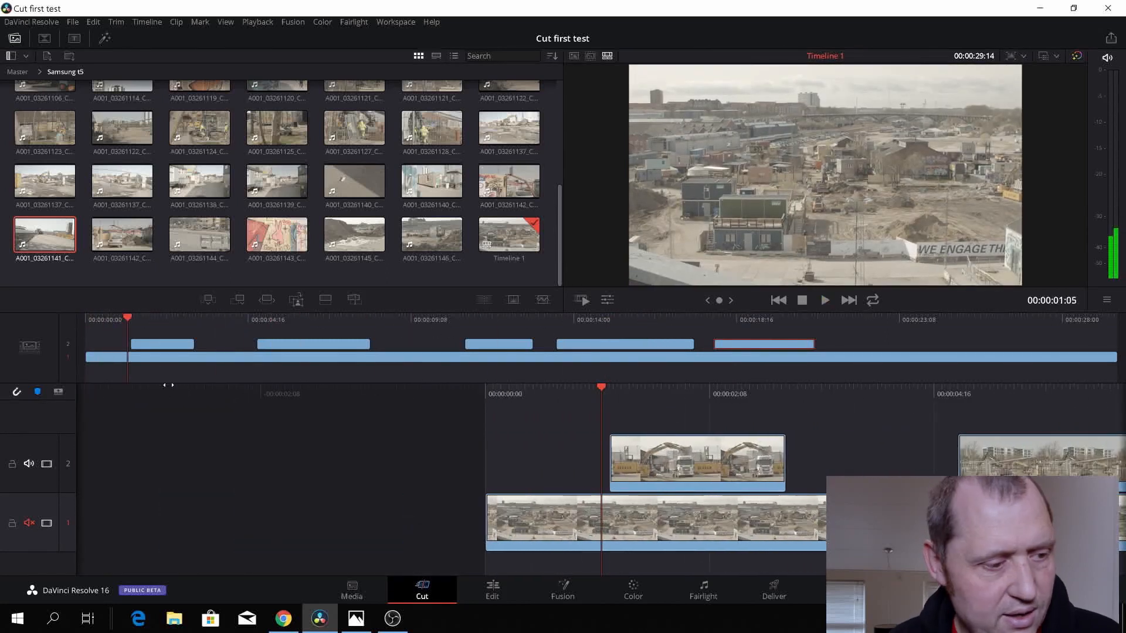
- Select the construction-site clip on track 1, close its Stabilizer settings and show its Dynamic Zoom frames
left_click(187, 359)
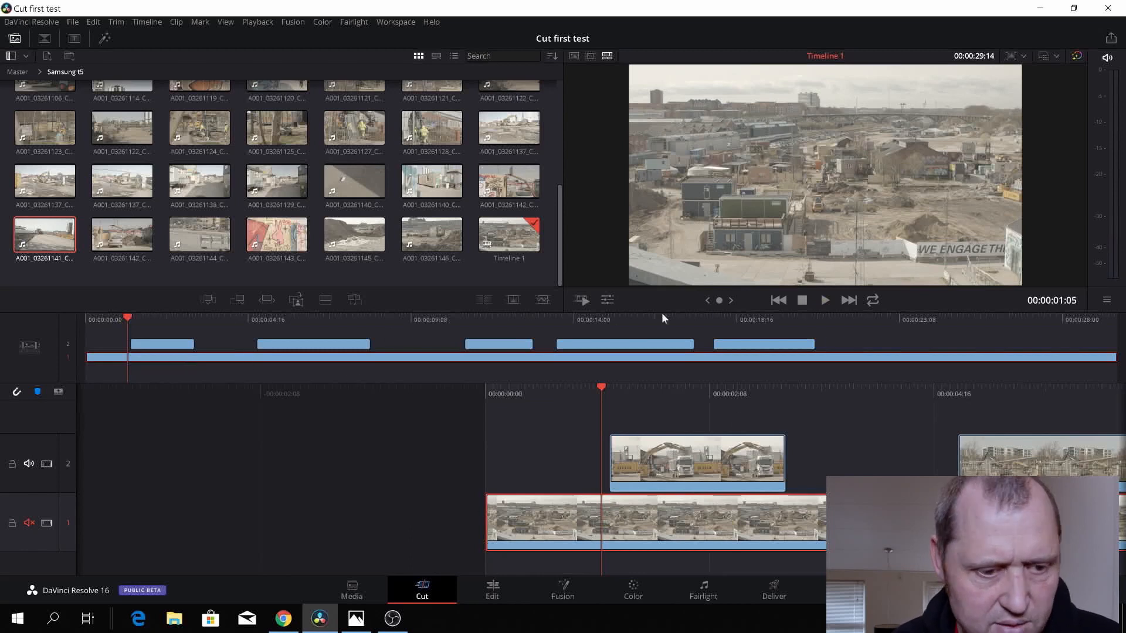
left_click(608, 300)
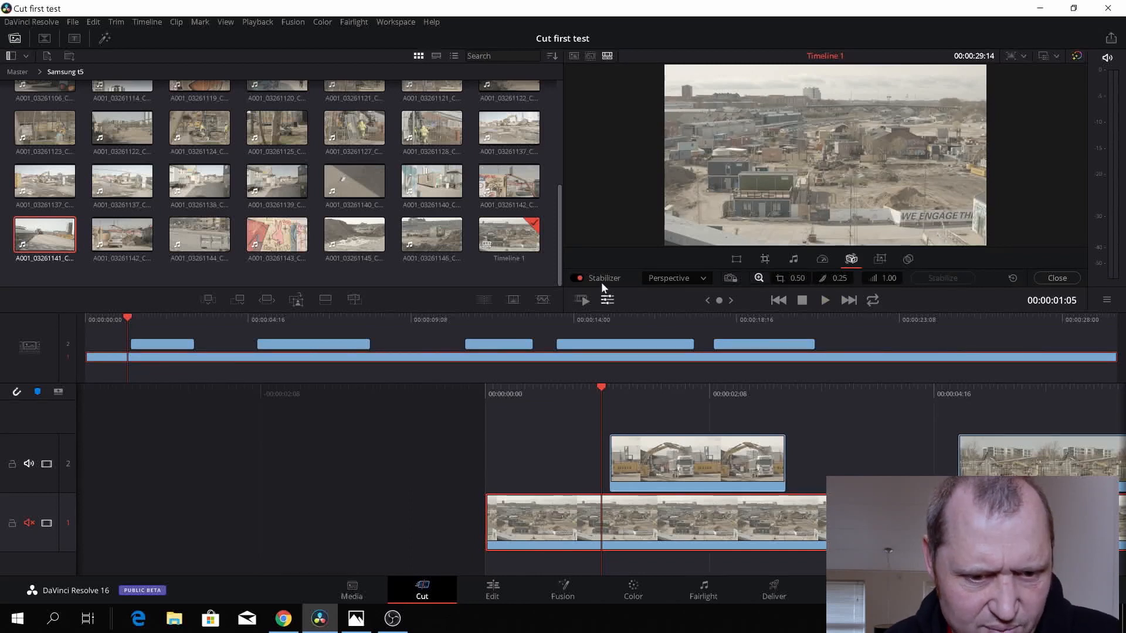
left_click(1060, 278)
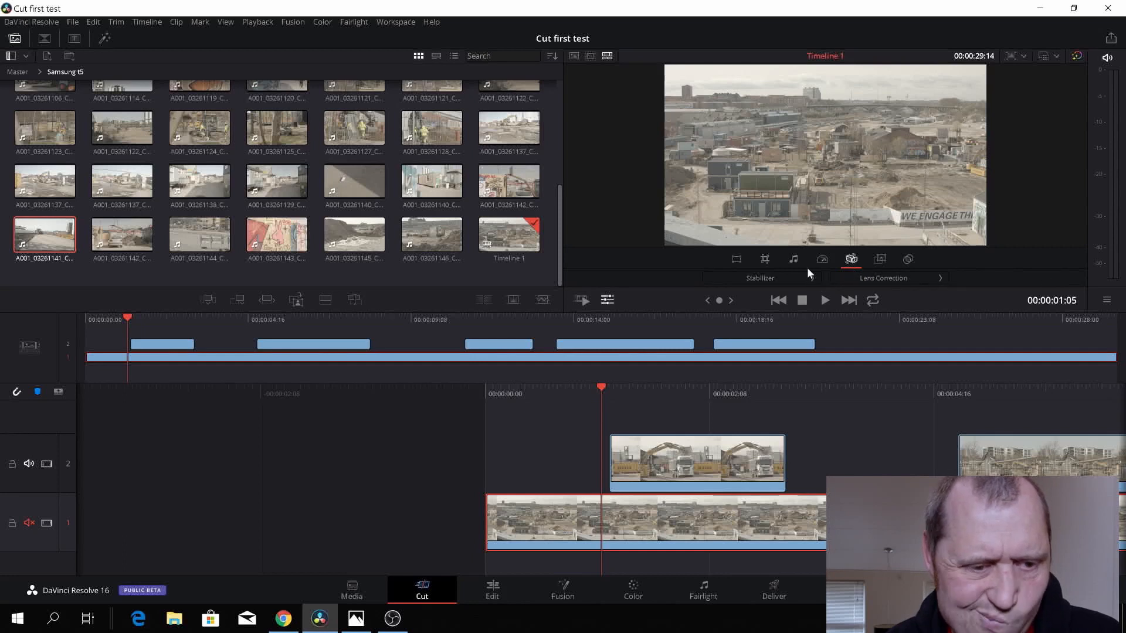
left_click(876, 262)
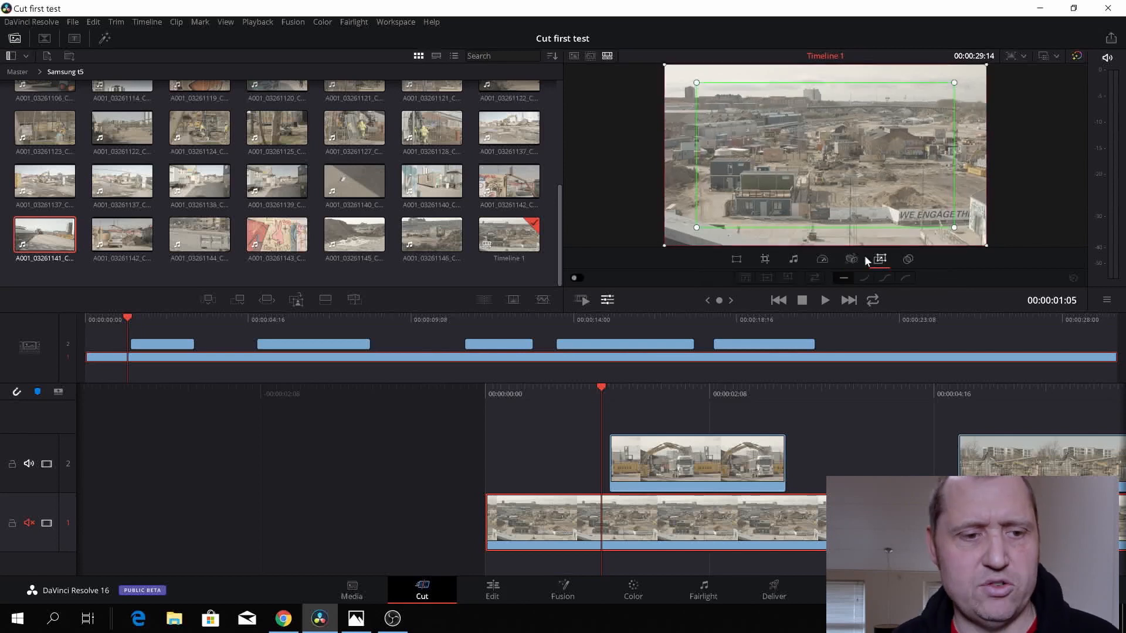
- Play back the opening of the construction-site clip and return the playhead to 00:00:00:00
key("space")
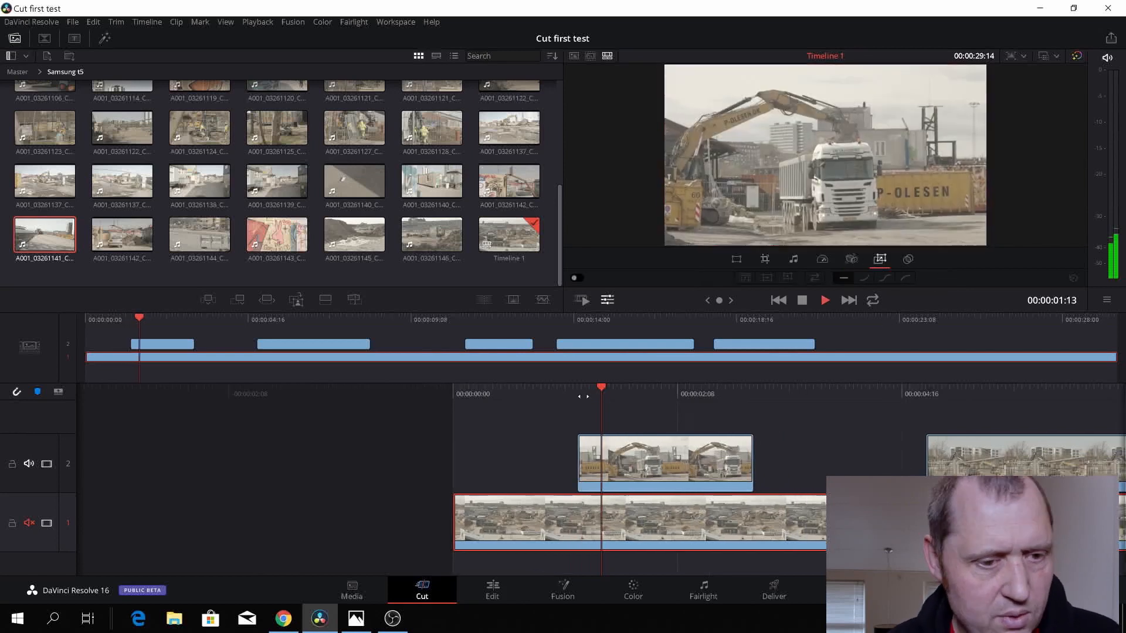
left_click_drag(155, 319, 82, 322)
key("space")
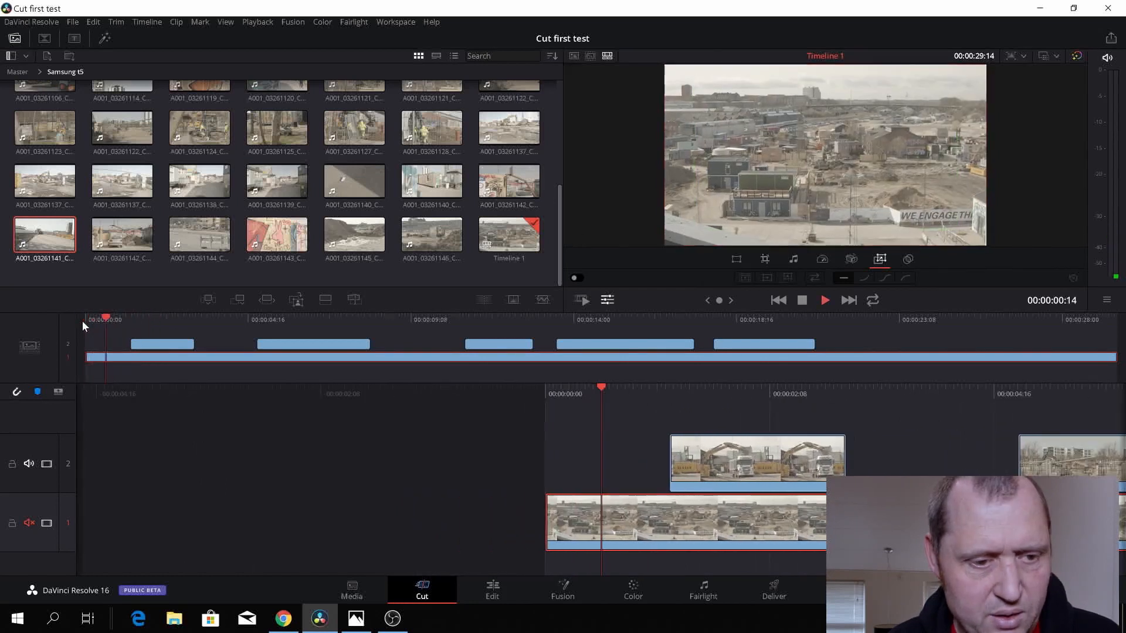
key("space")
left_click(72, 318)
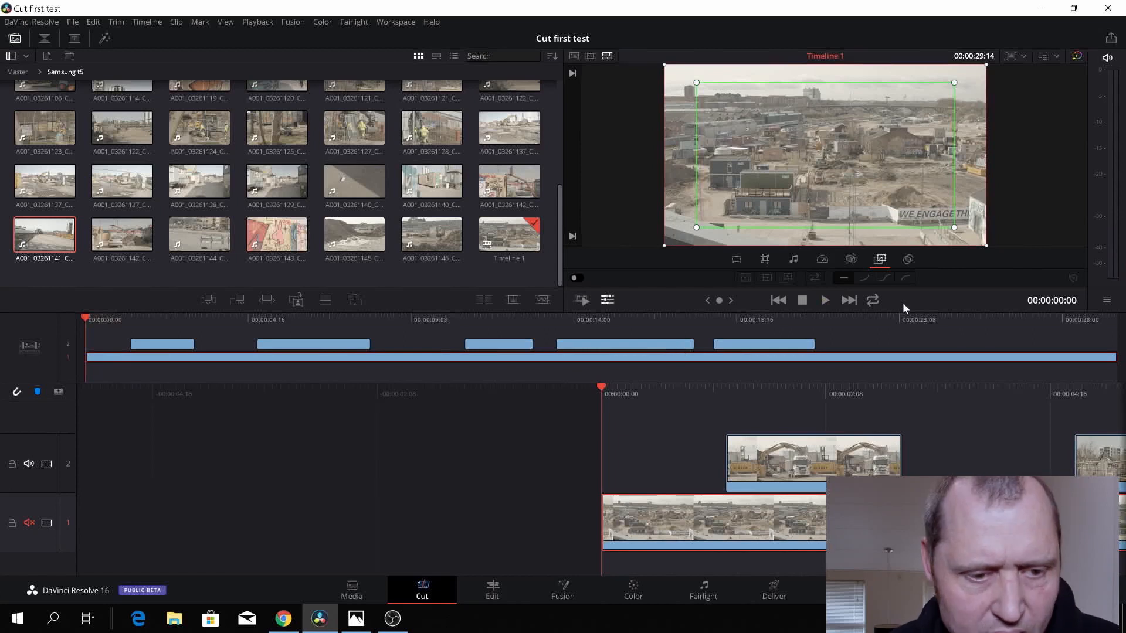
- Enlarge the inner Dynamic Zoom frame and slightly shrink the outer one on the construction-site clip, and play the zoom
left_click_drag(954, 230, 963, 240)
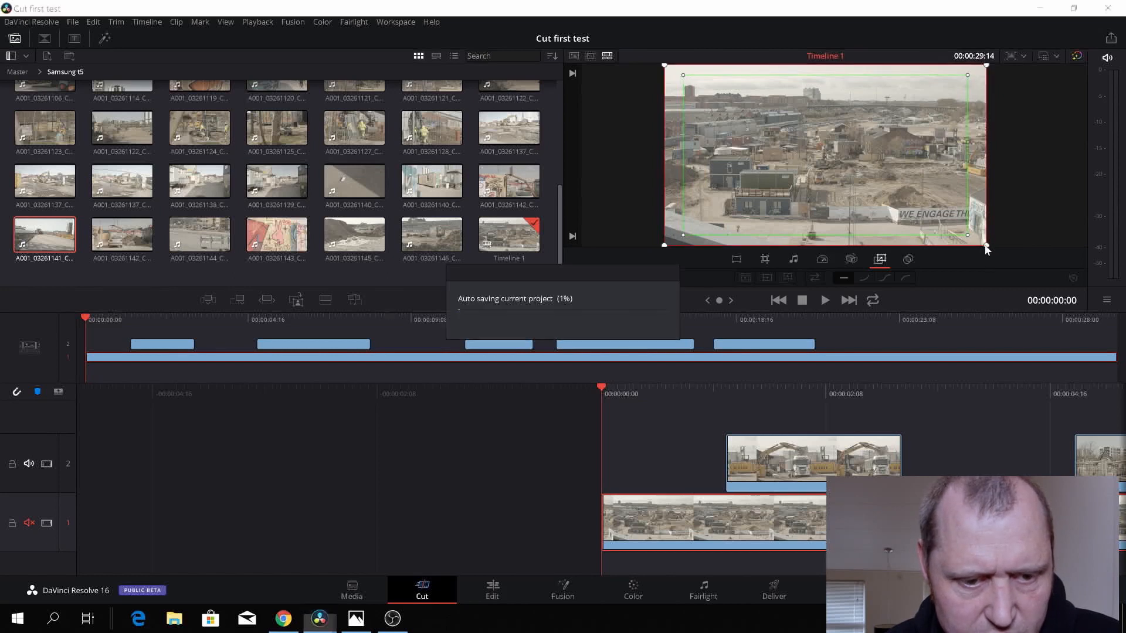
left_click_drag(985, 245, 980, 241)
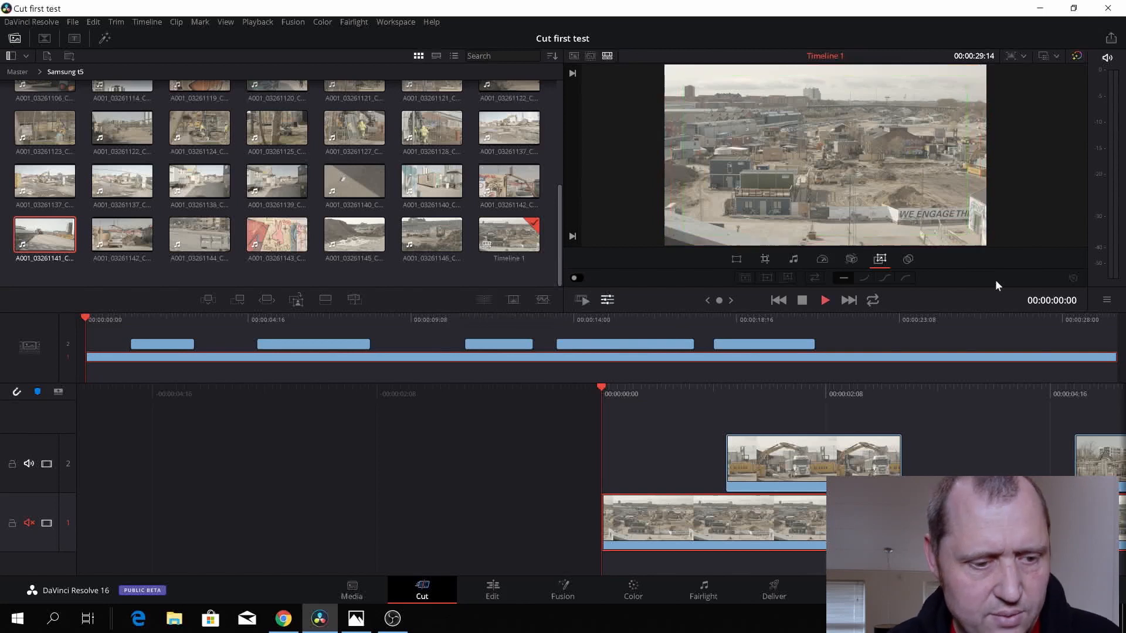
key("space")
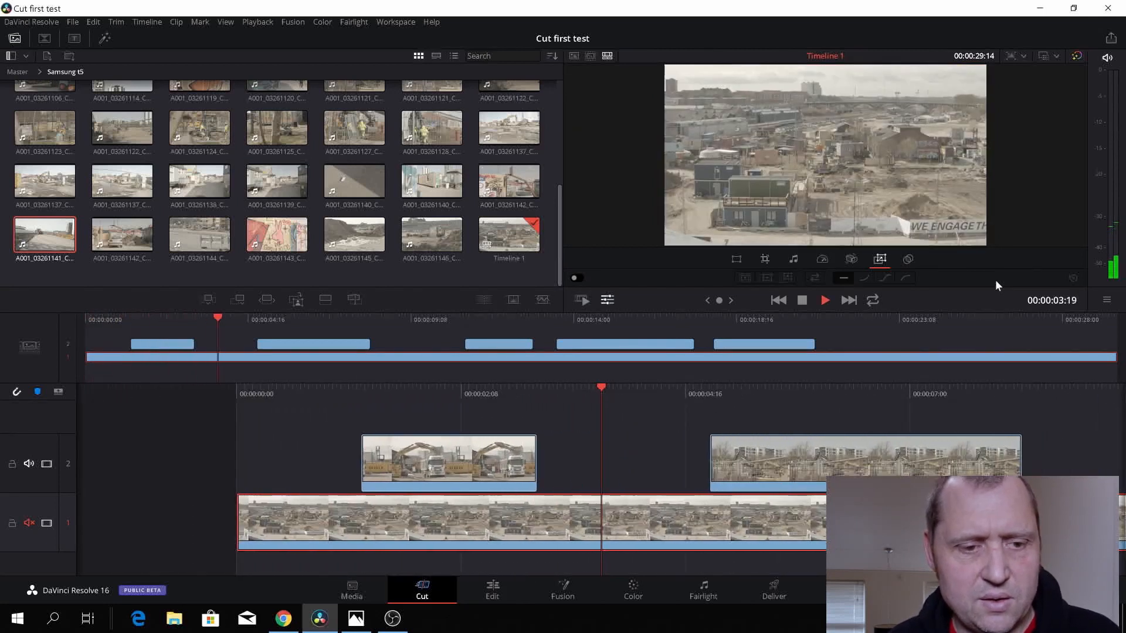
key("space")
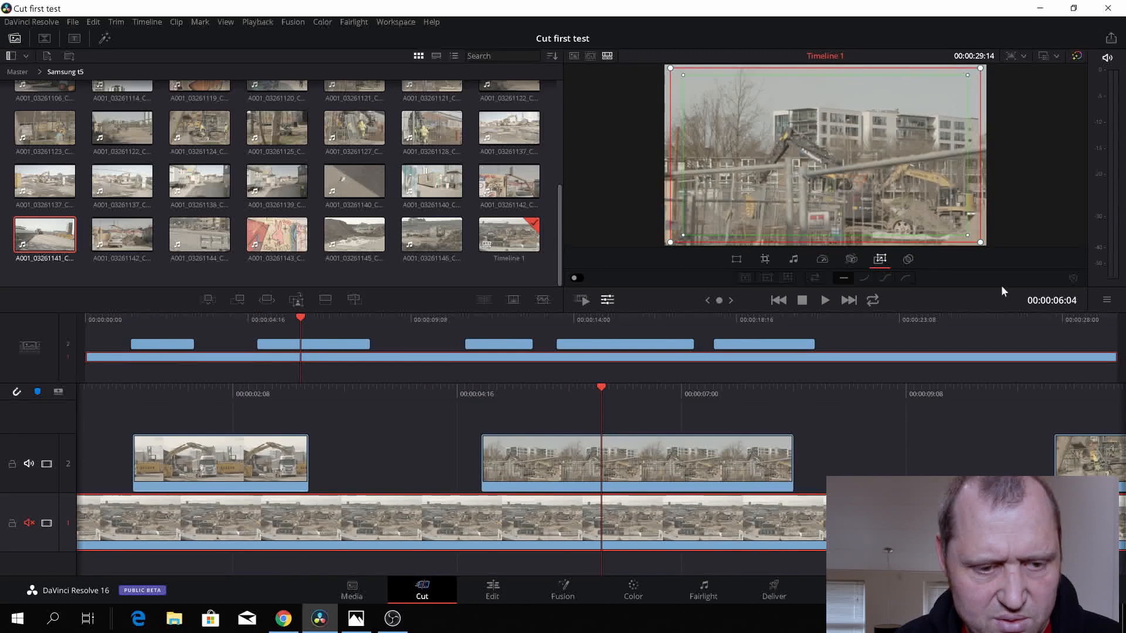
- Return the playhead near the timeline's start, turn on Dynamic Zoom for the construction-site clip and set its easing to Ease In
left_click_drag(684, 421, 1123, 421)
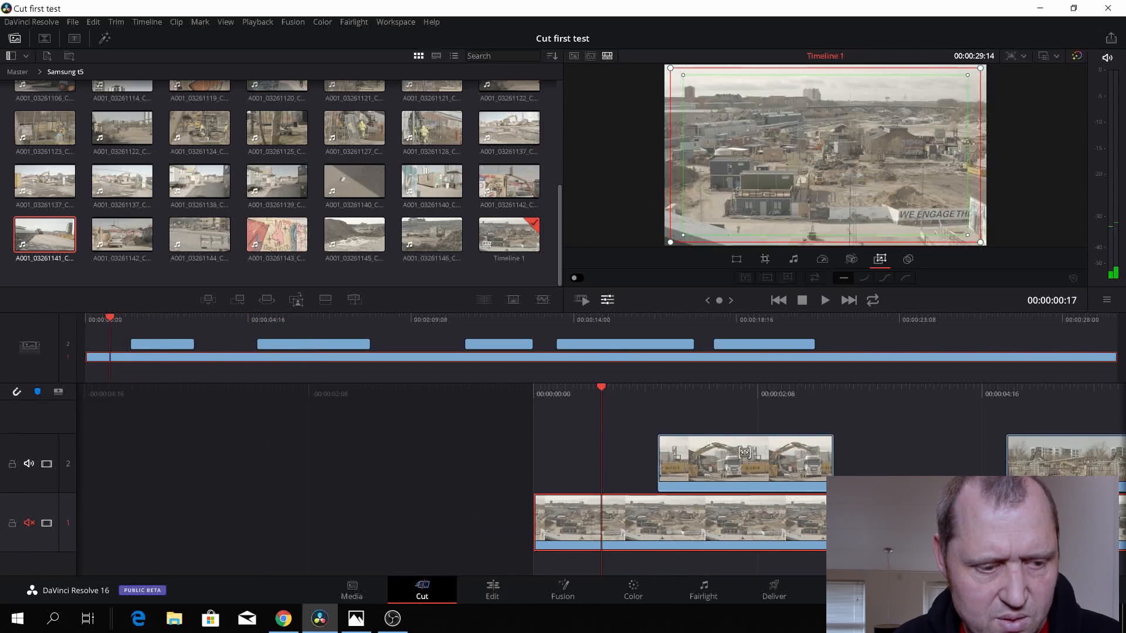
left_click_drag(568, 388, 658, 387)
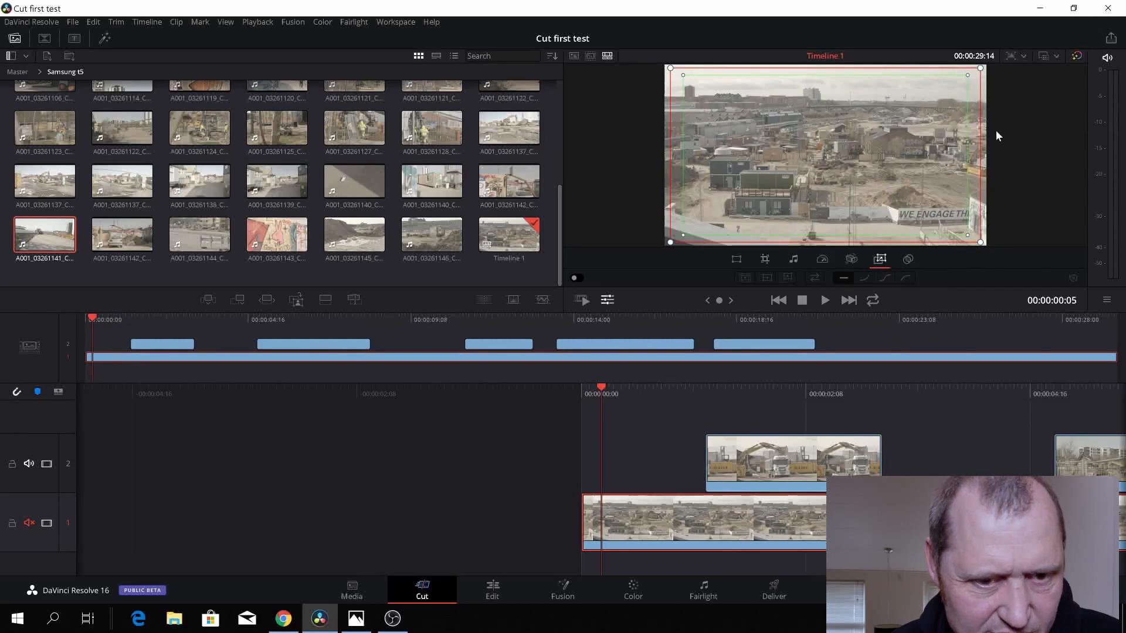
left_click(852, 260)
left_click(879, 261)
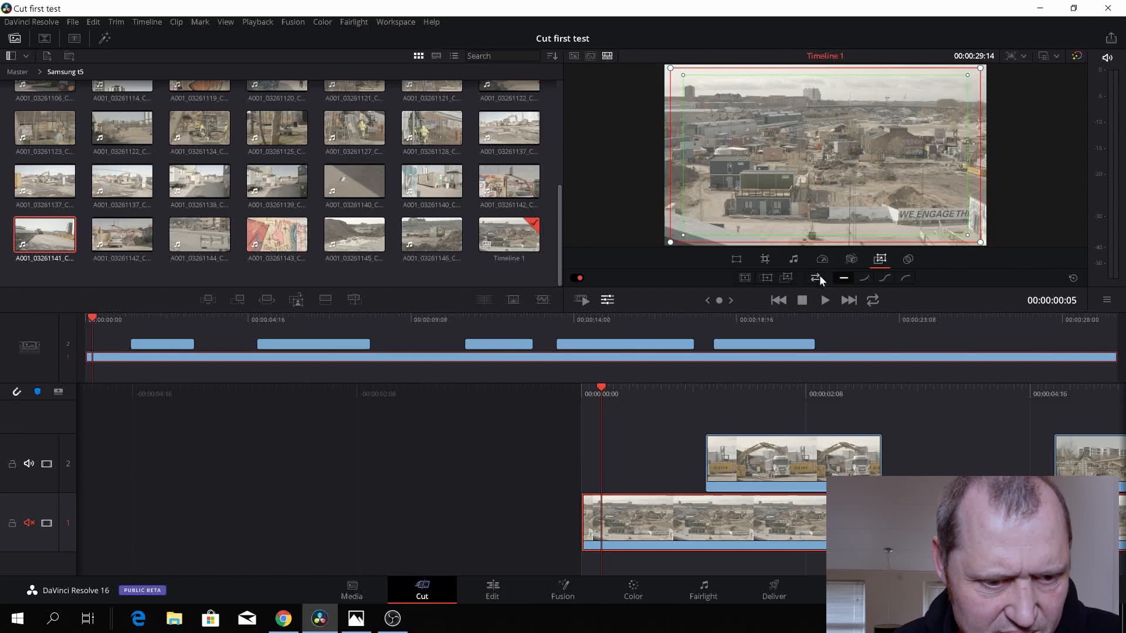
left_click(864, 280)
- Play the edit with the eased zoom past the third cutaway on track 2 and stop playback
left_click(835, 301)
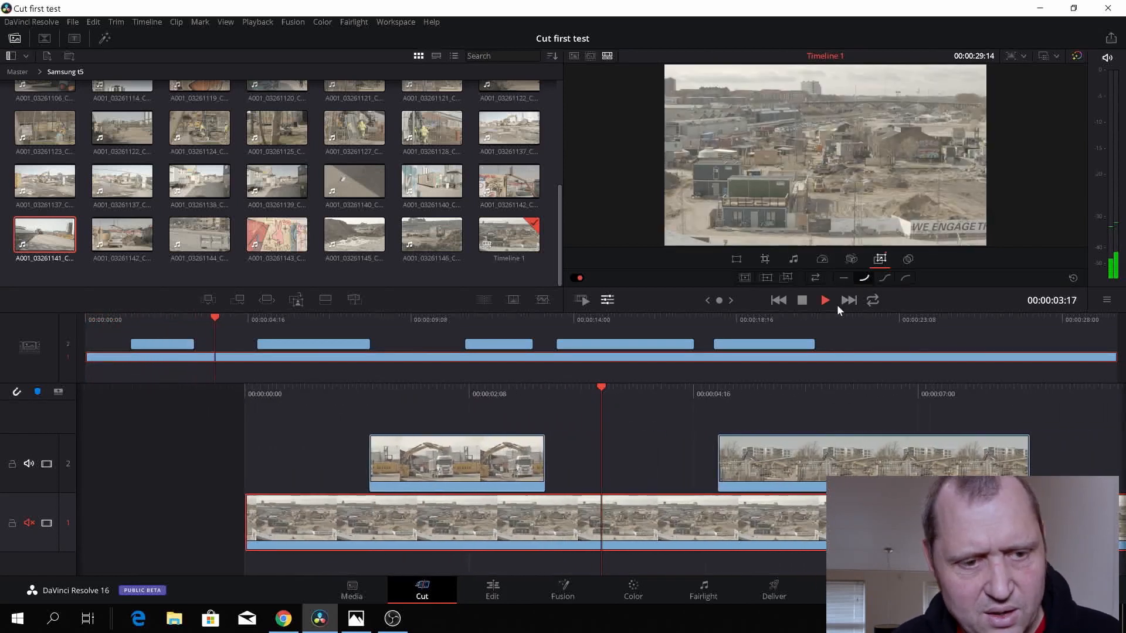
left_click(836, 305)
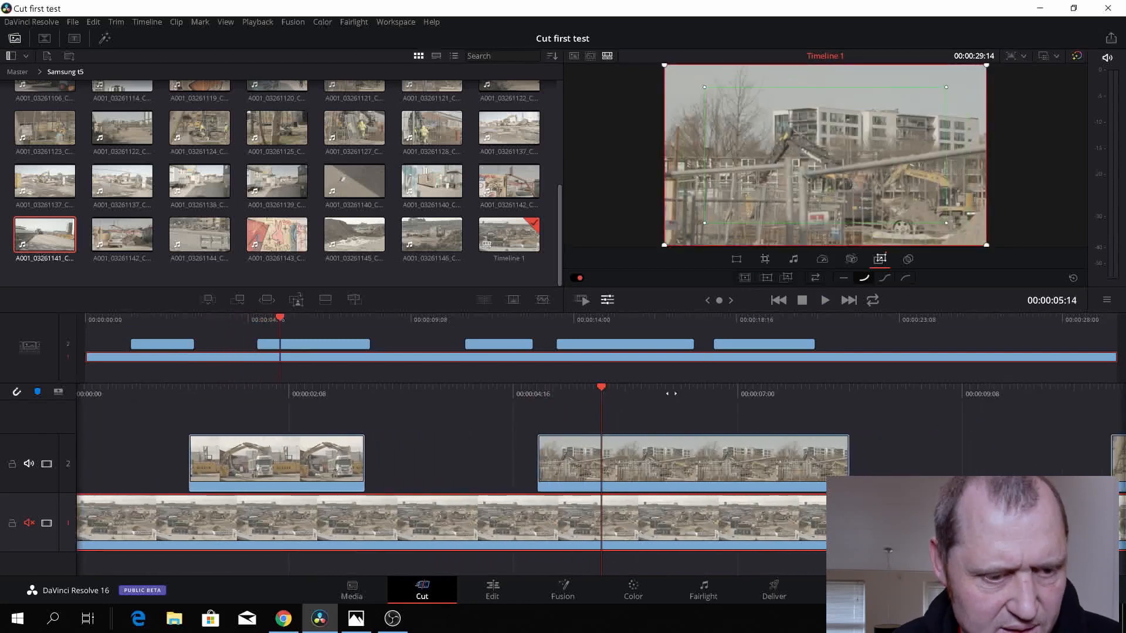
key("space")
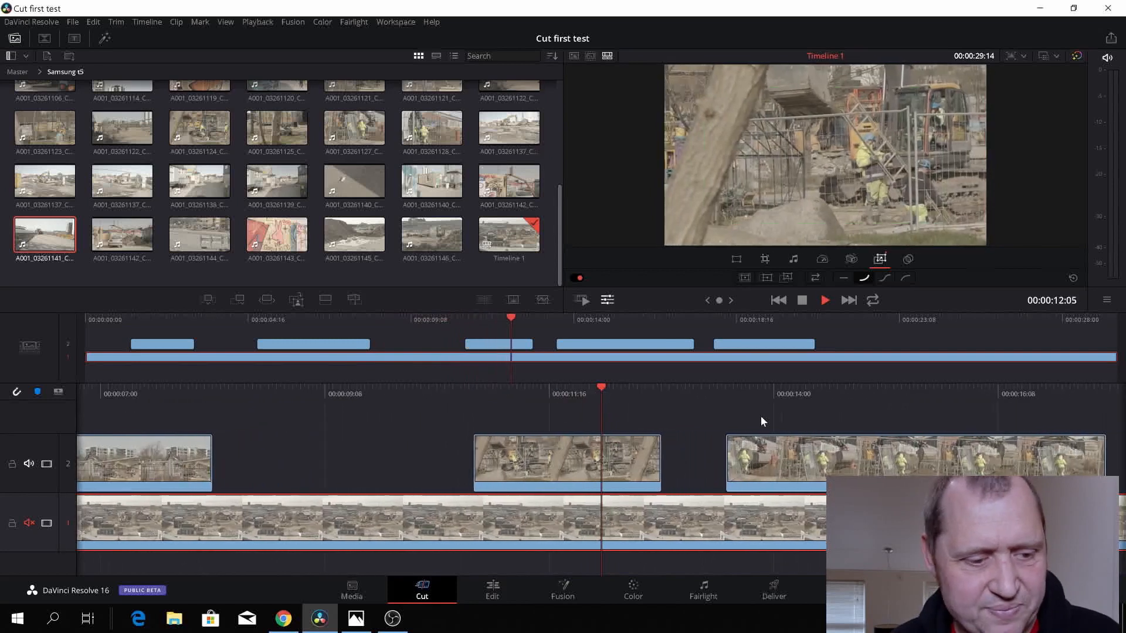
key("space")
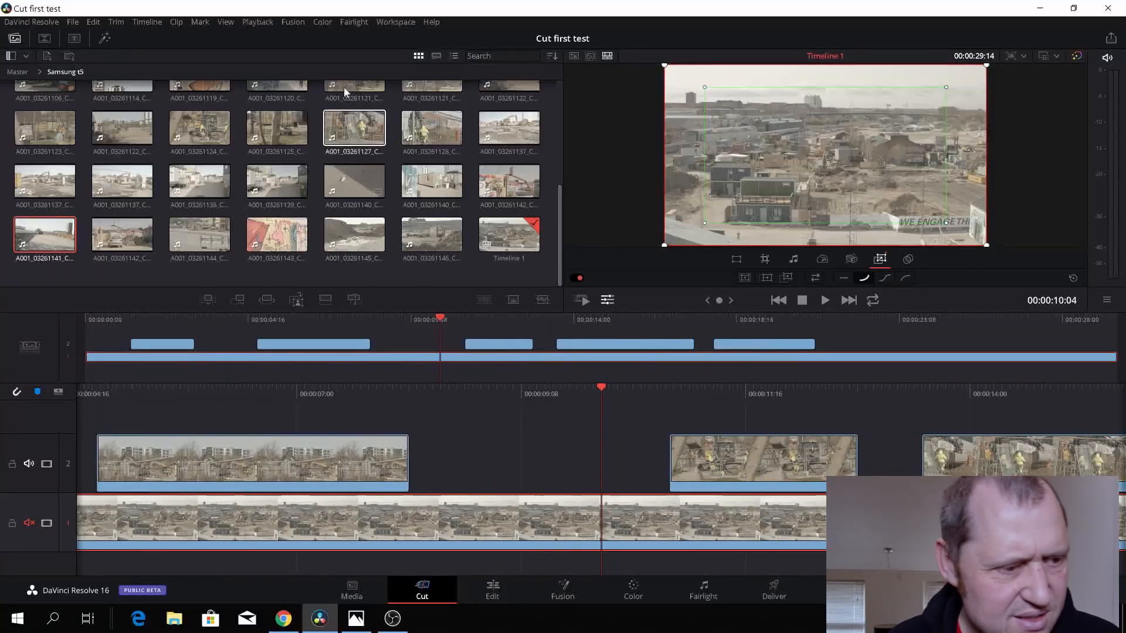
- Find the green truck clip A001_03261100_C009.braw in the Samsung t5 bin and preview it
left_click(509, 176)
scroll(222, 166, "up", 3)
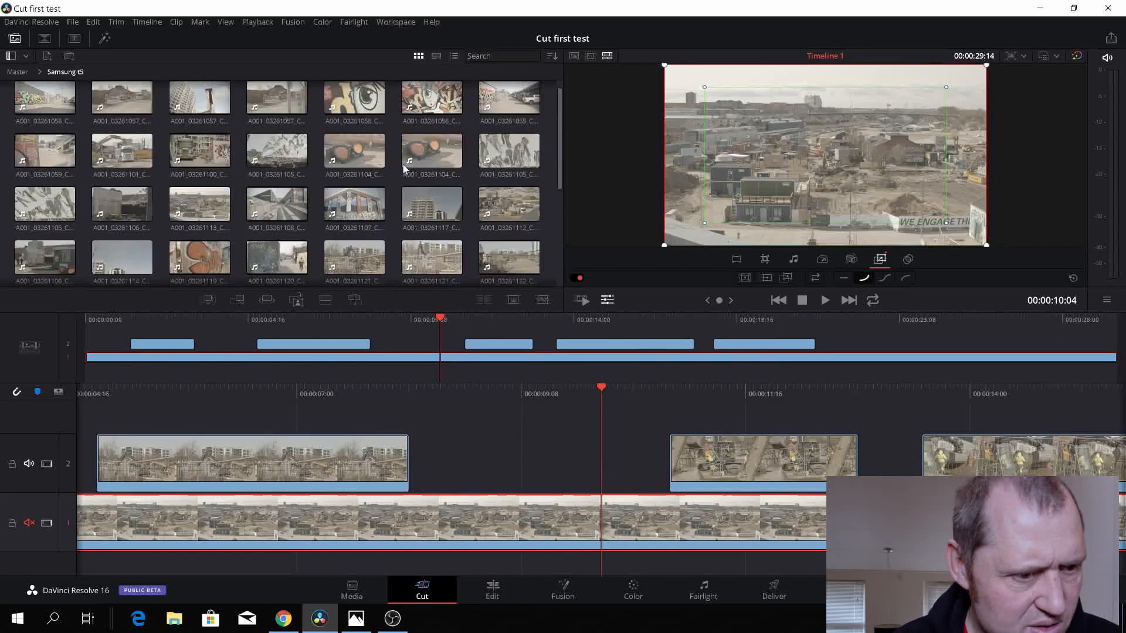
scroll(410, 141, "up", 1)
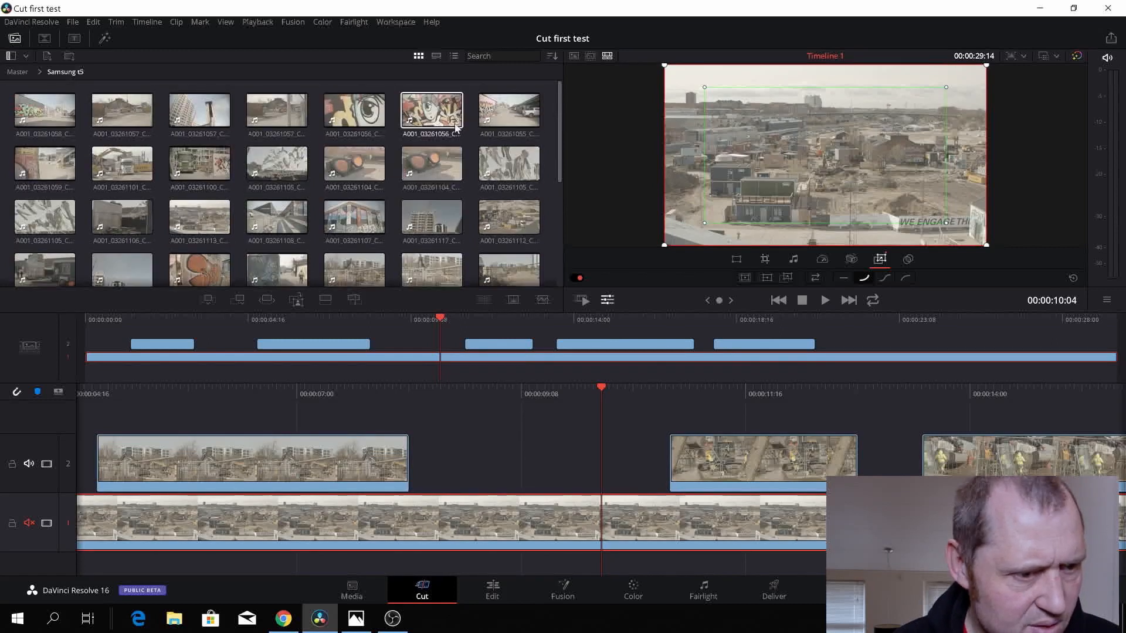
left_click(199, 165)
key("space")
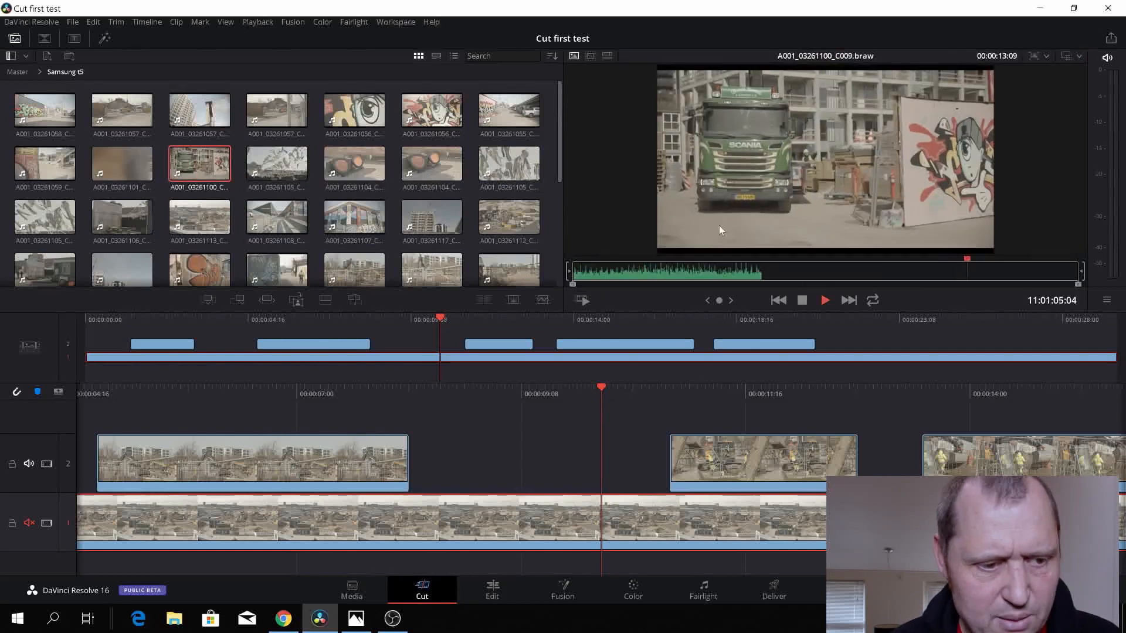
key("space")
- Go back to the truck clip's beginning and mark In and Out points around a 00:00:04:10 range
left_click_drag(908, 267, 561, 253)
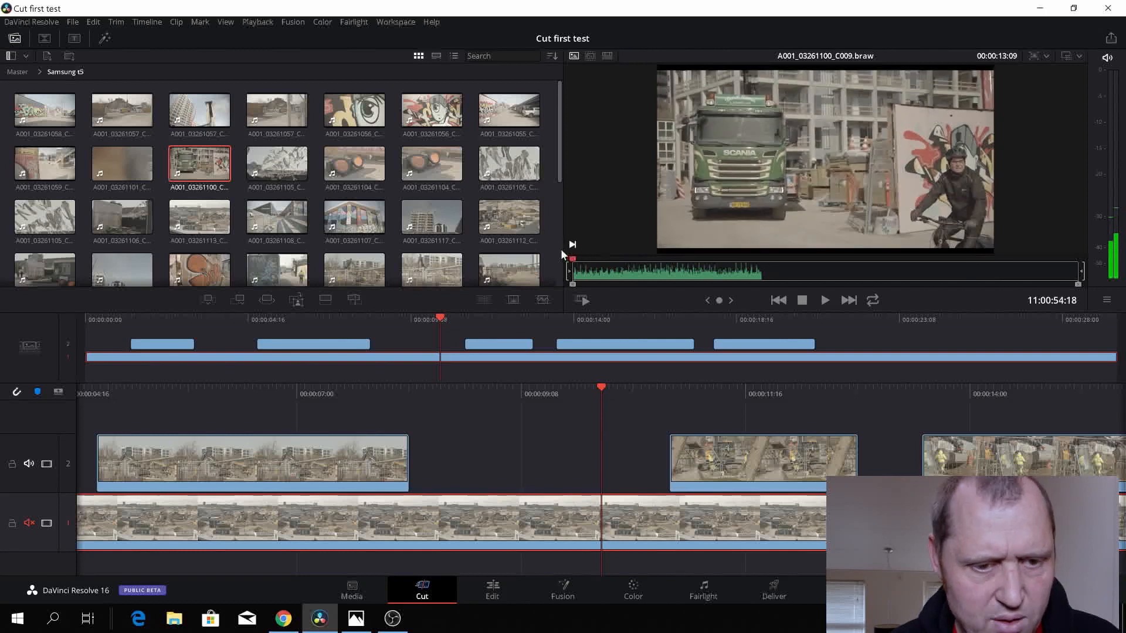
key("i")
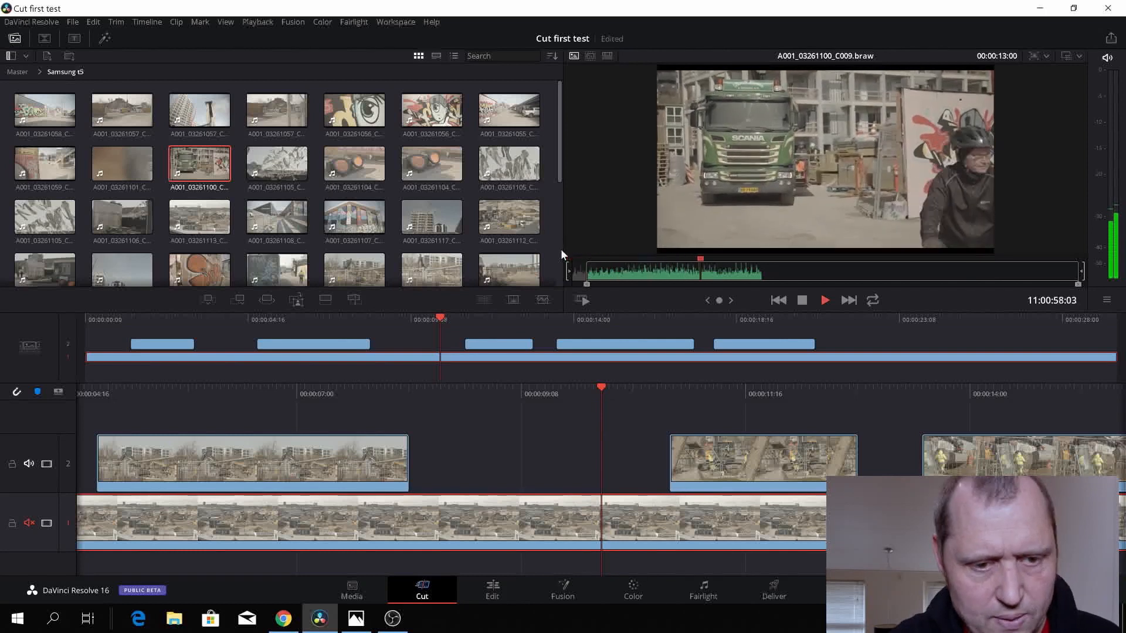
key("o")
key("space")
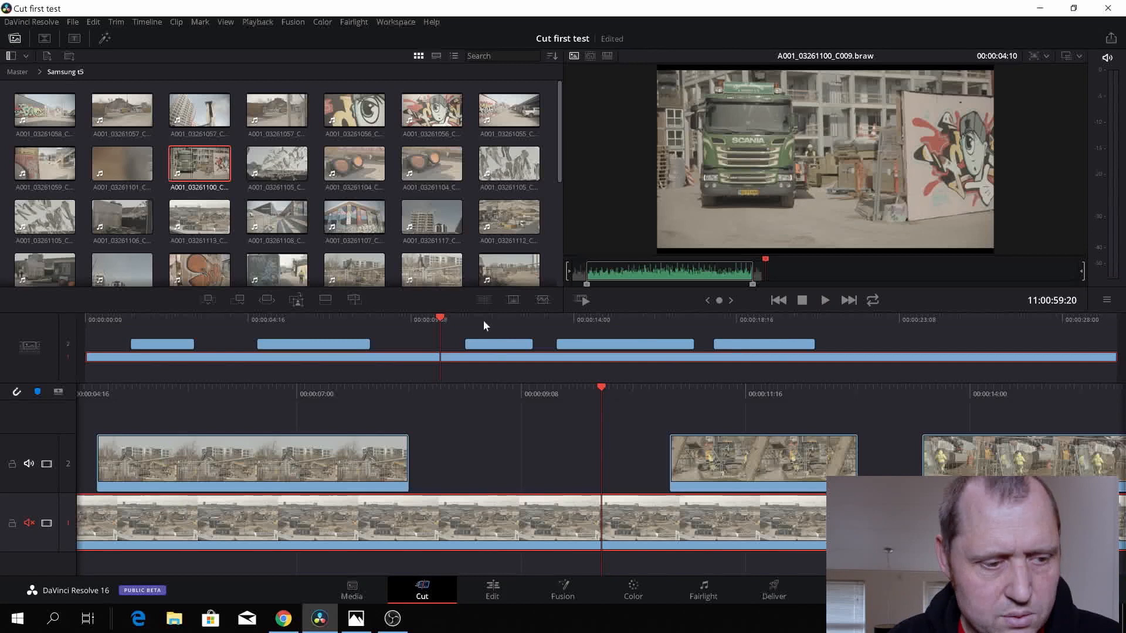
- Place the marked truck clip on track 2 at 00:00:23:10, after the last cutaway
left_click_drag(445, 318, 902, 361)
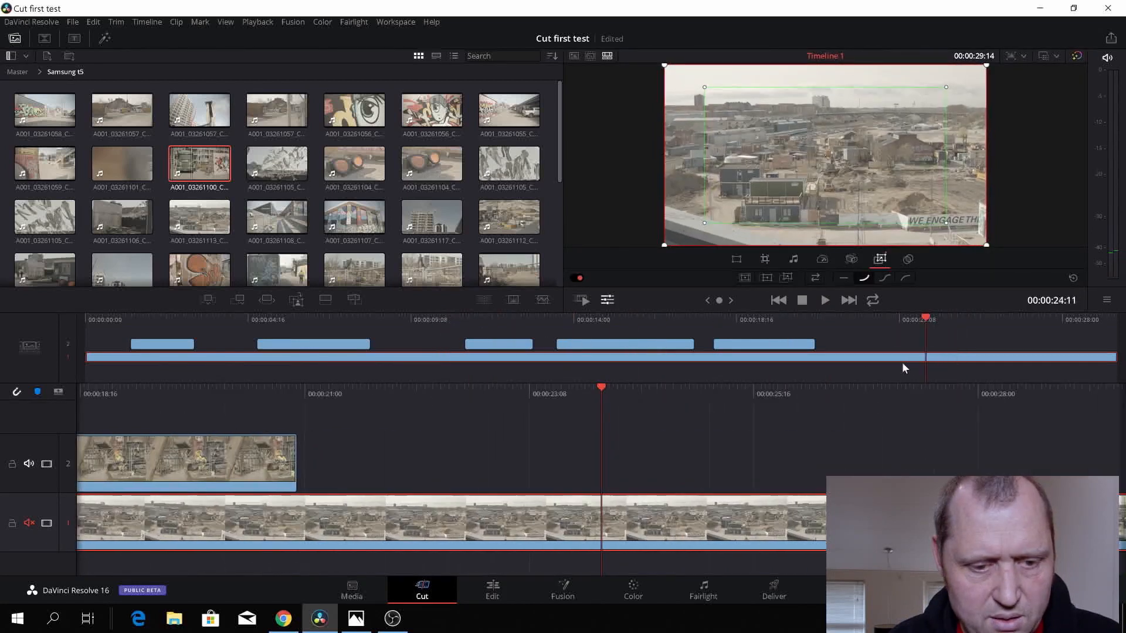
left_click(590, 56)
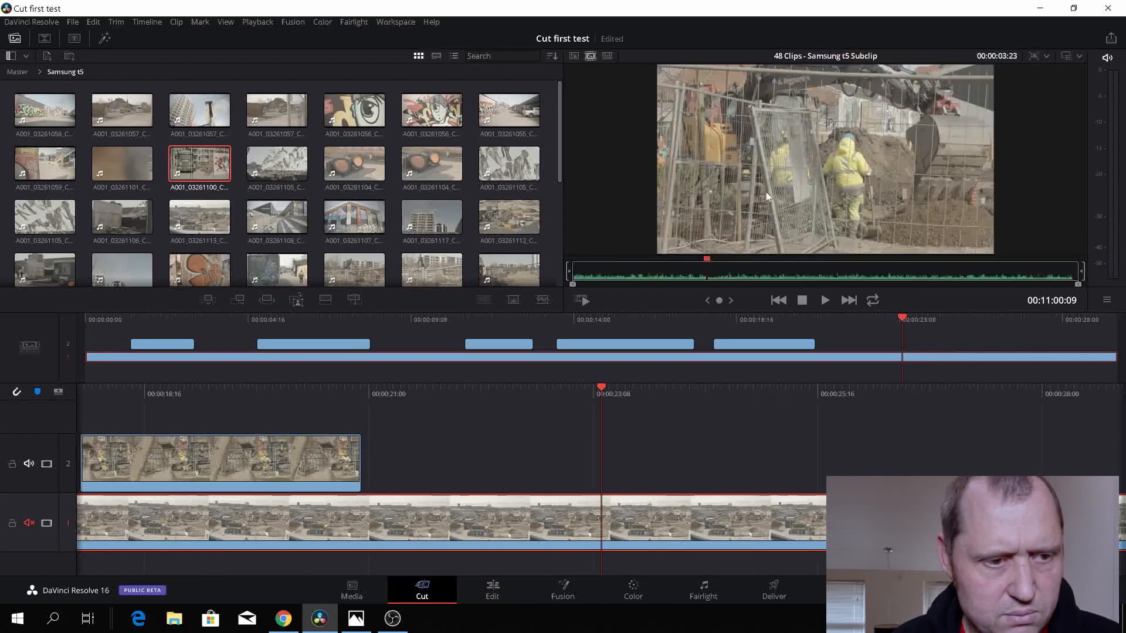
double_click(198, 176)
left_click_drag(780, 147, 604, 465)
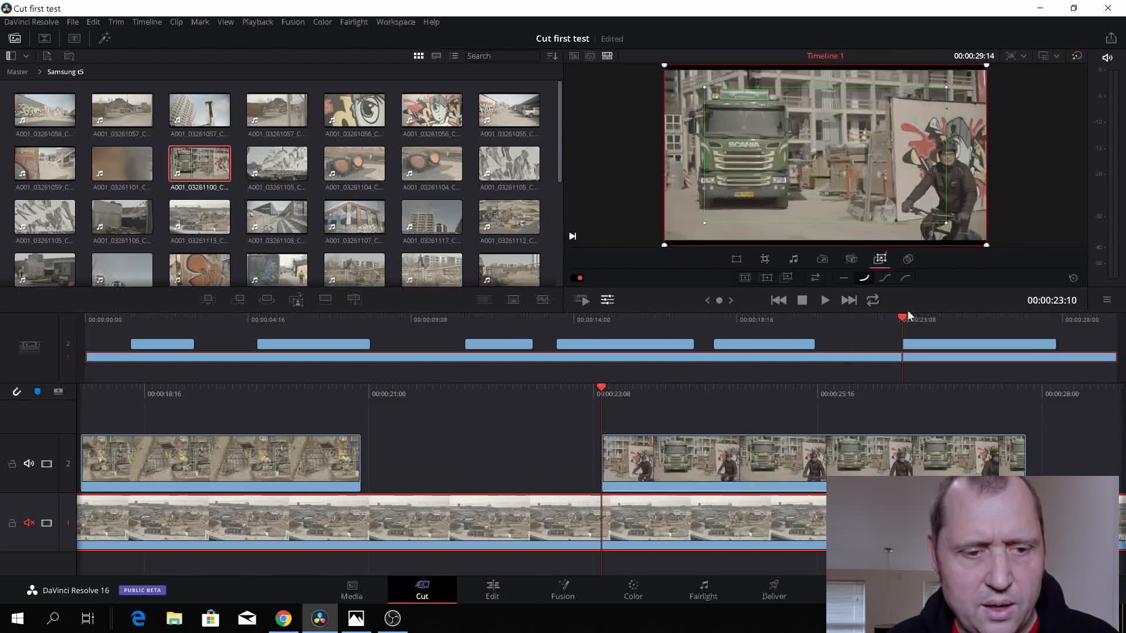
- Play the new truck cutaway and trim the end of the construction-site clip on track 1 to the cutaway's end
key("space")
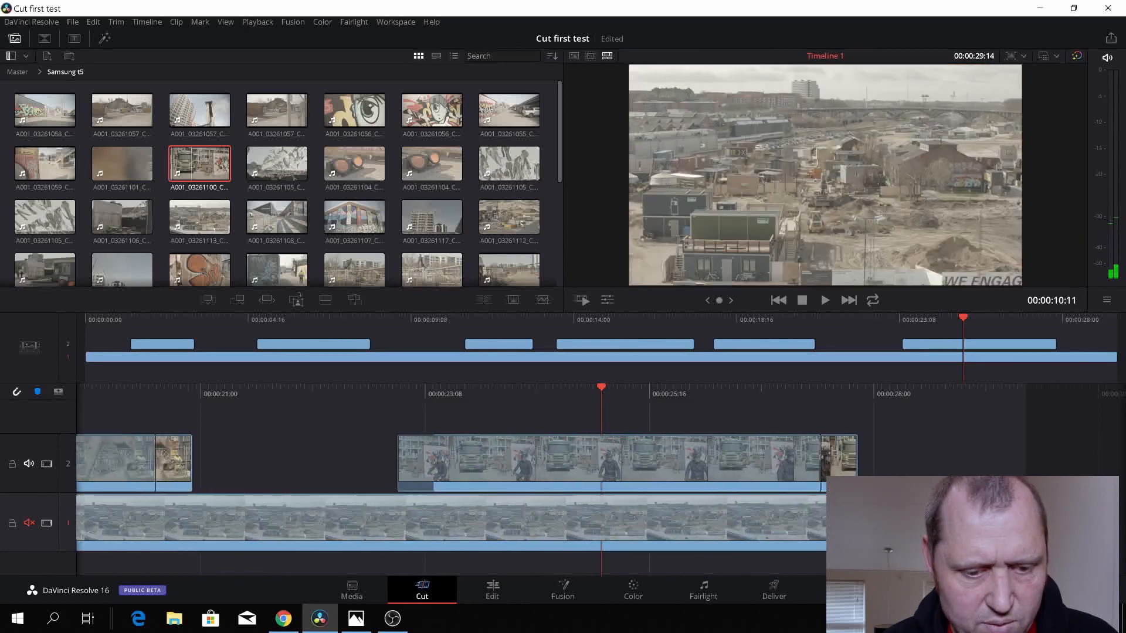
left_click_drag(399, 463, 433, 463)
left_click(547, 517)
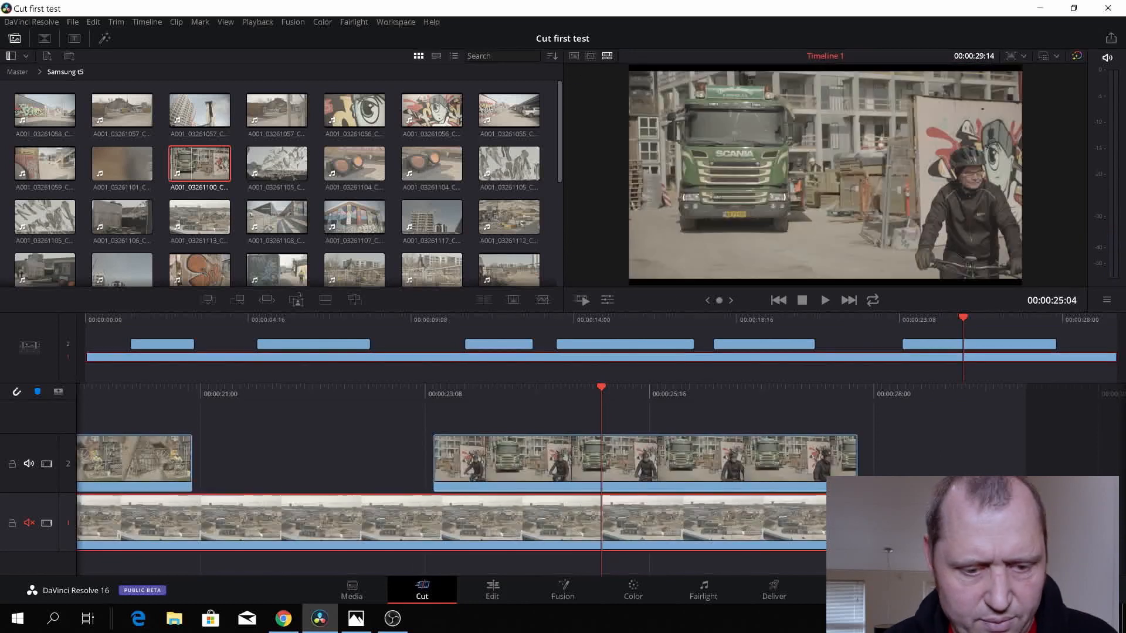
left_click_drag(548, 517, 543, 517)
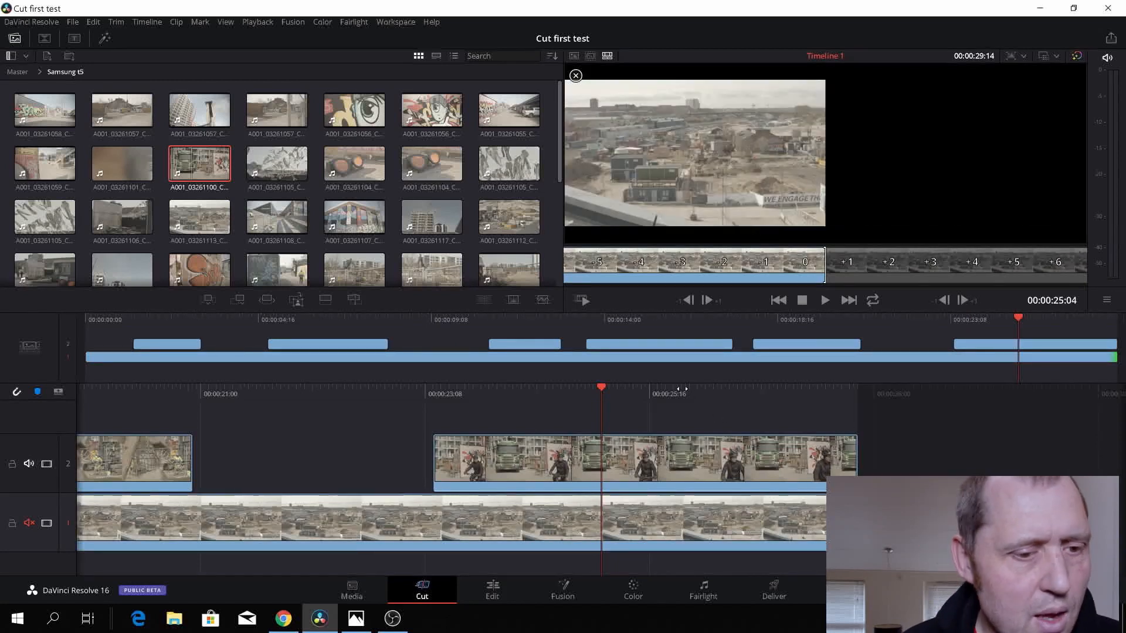
- Browse the Samsung t5 bin for further cutaways, previewing A001_03261137_C037.braw and A001_03261137_C036.braw
scroll(198, 193, "down", 2)
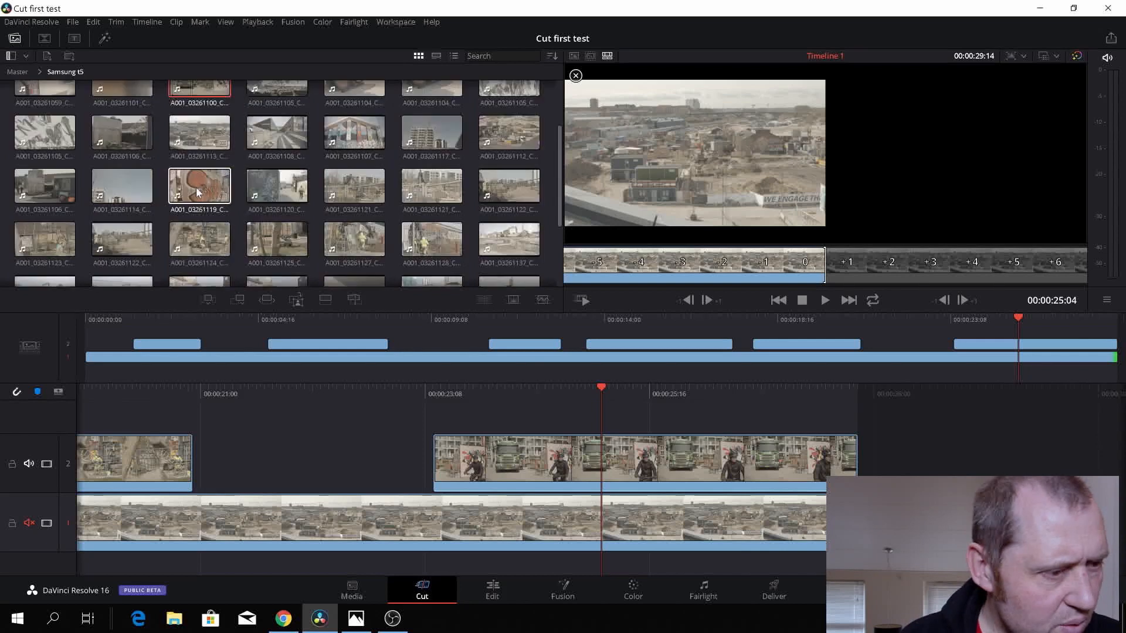
scroll(196, 199, "down", 1)
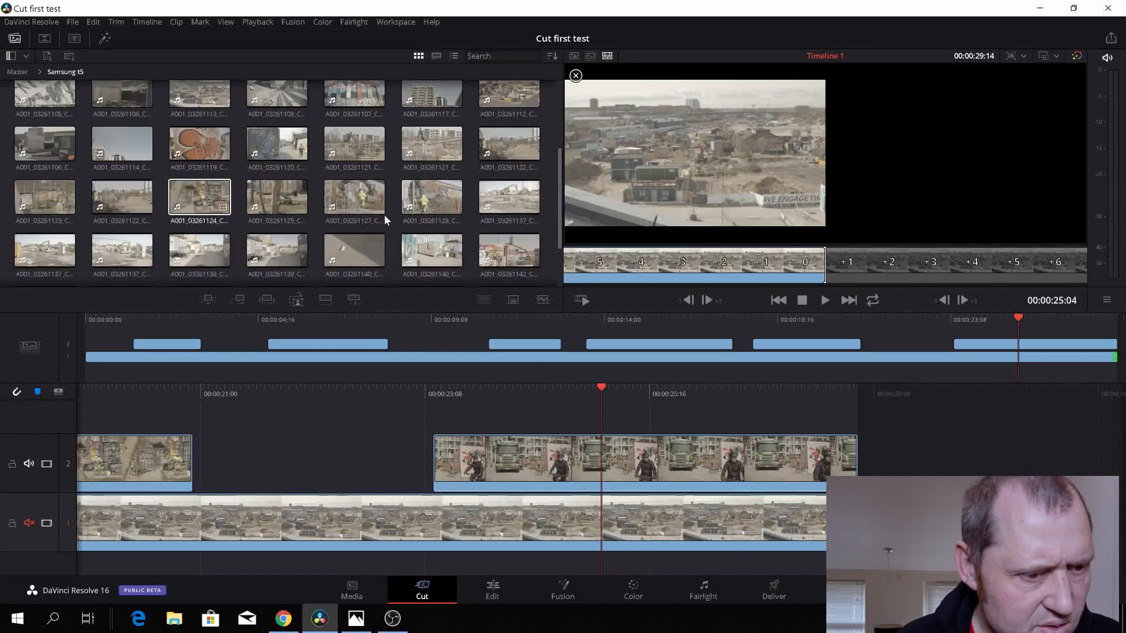
scroll(410, 217, "down", 2)
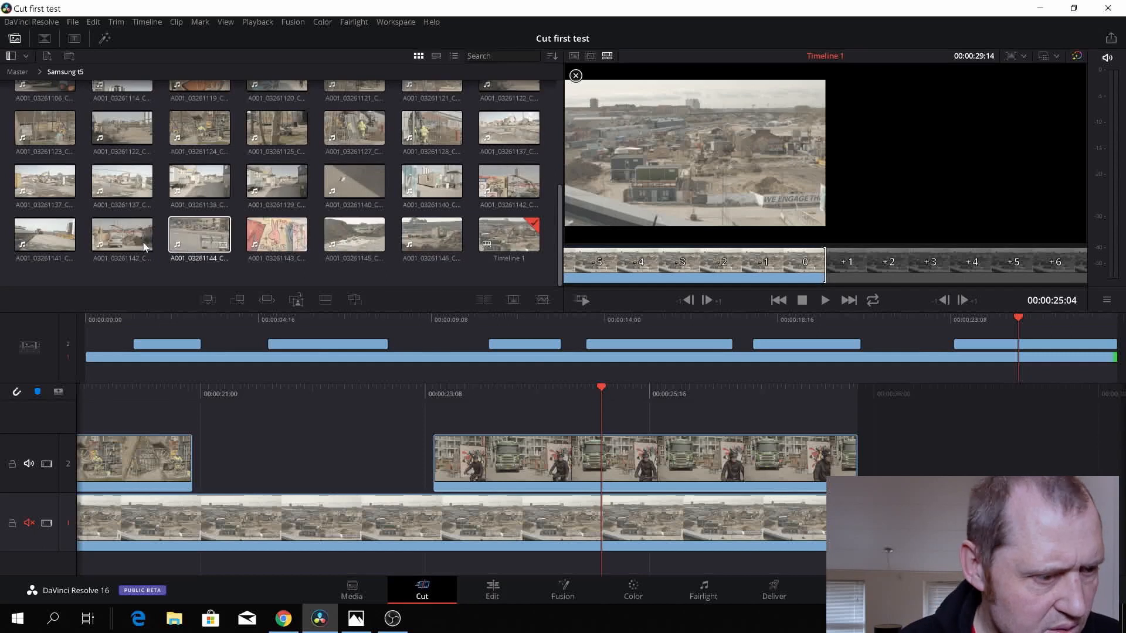
scroll(83, 233, "up", 1)
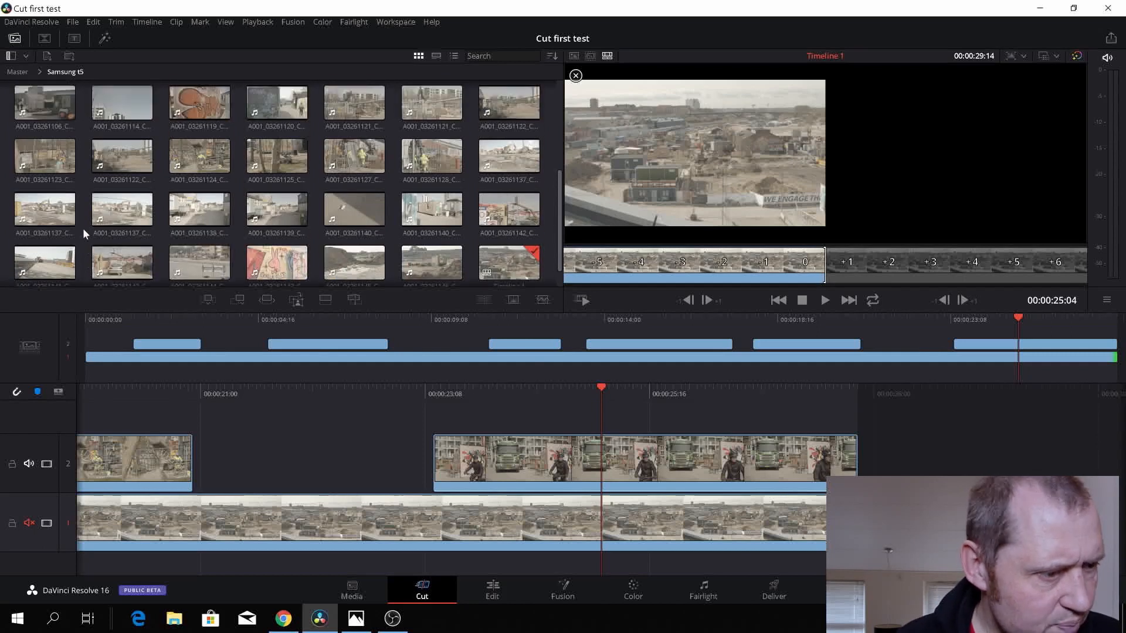
left_click(51, 221)
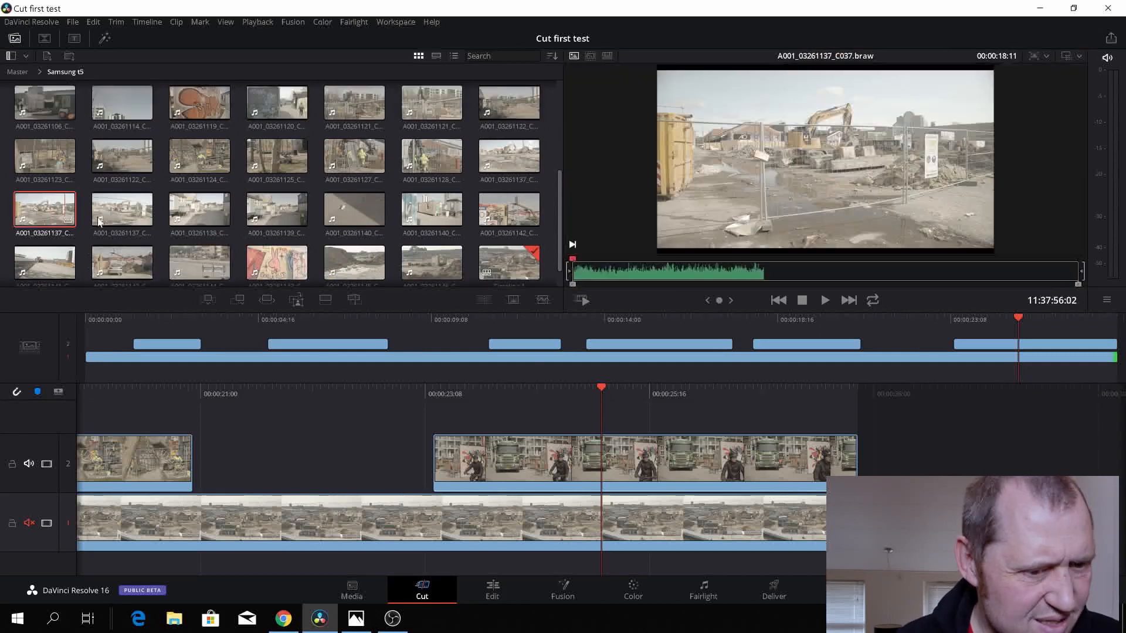
left_click(115, 207)
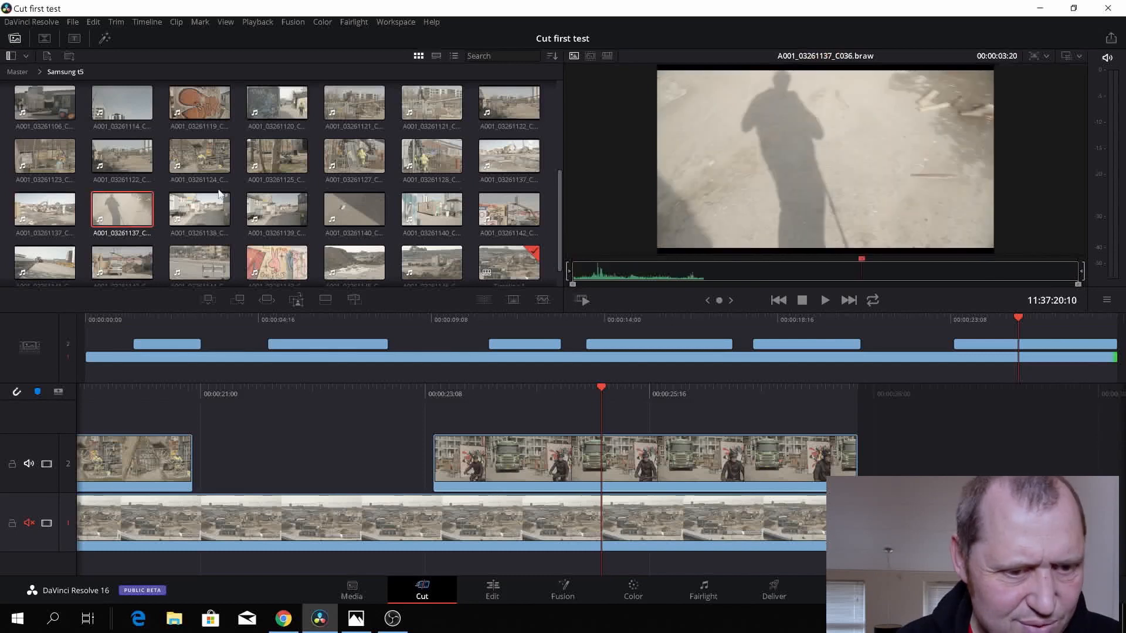
scroll(352, 209, "up", 1)
scroll(366, 212, "up", 2)
scroll(367, 213, "up", 2)
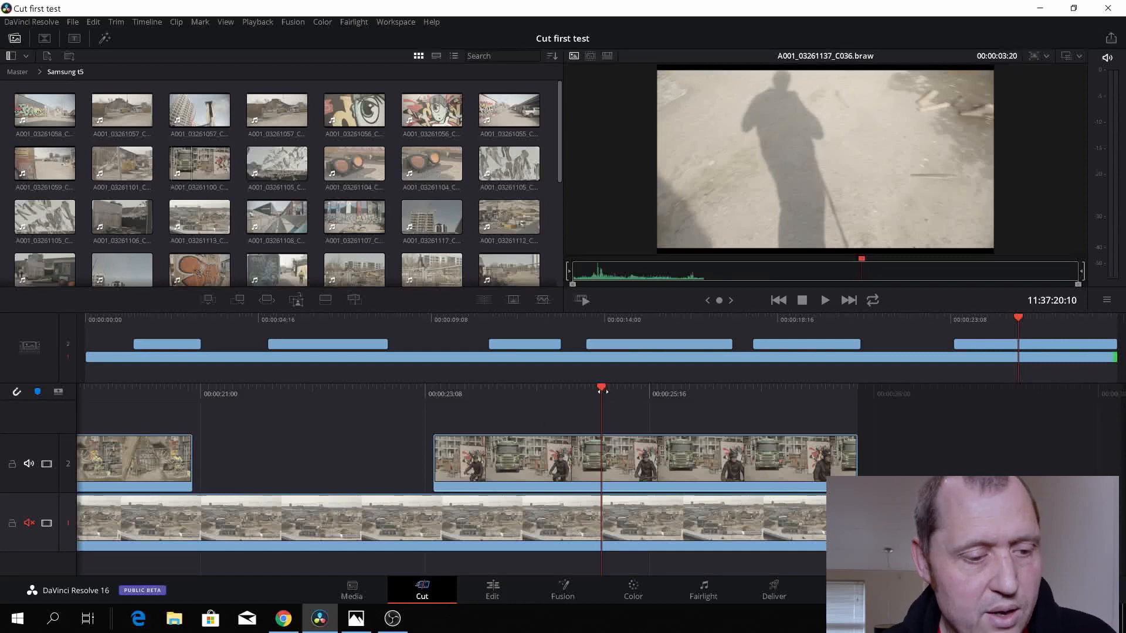
- Play the whole edit from the start, mute track 2's audio during playback, and return the playhead to 00:00:00:00
left_click_drag(1018, 318, 61, 320)
key("space")
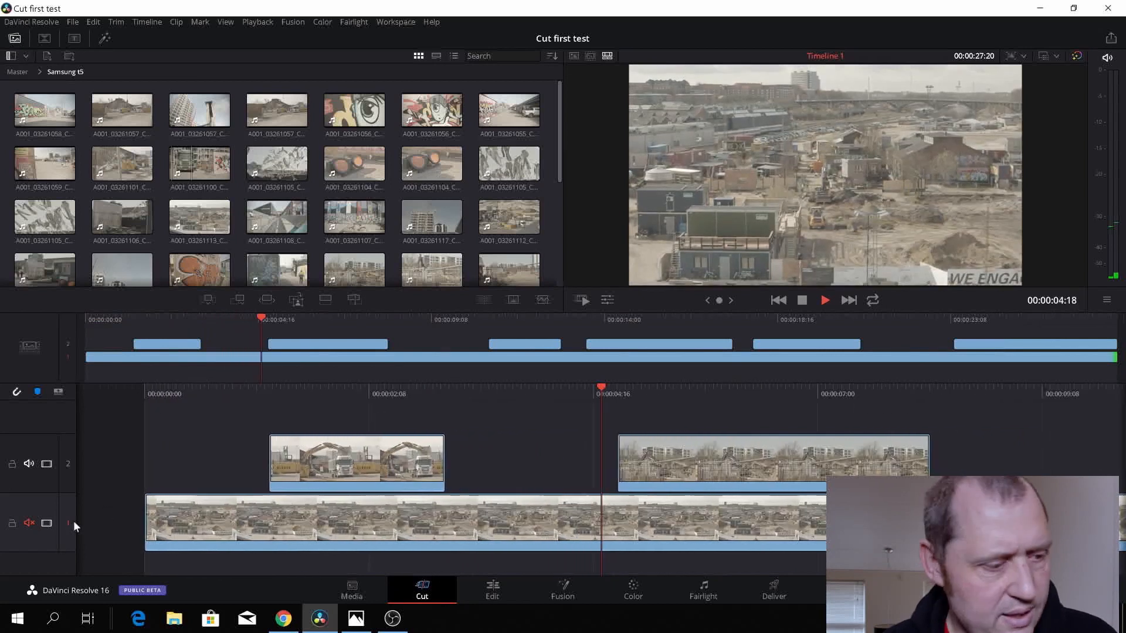
left_click(29, 463)
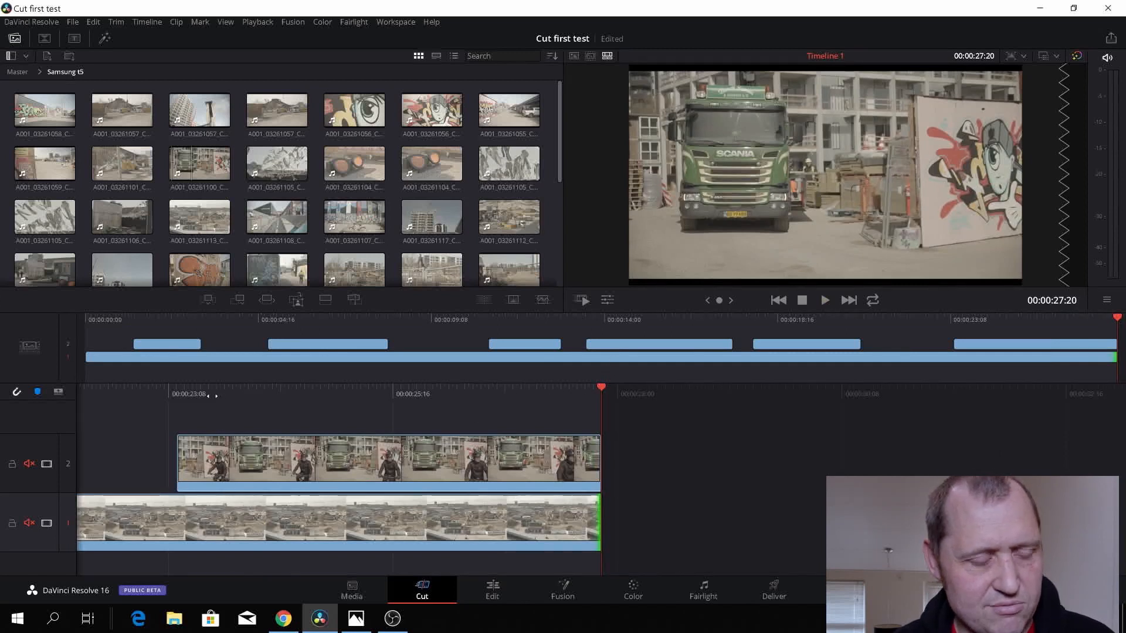
key("j")
key("j")
key("j")
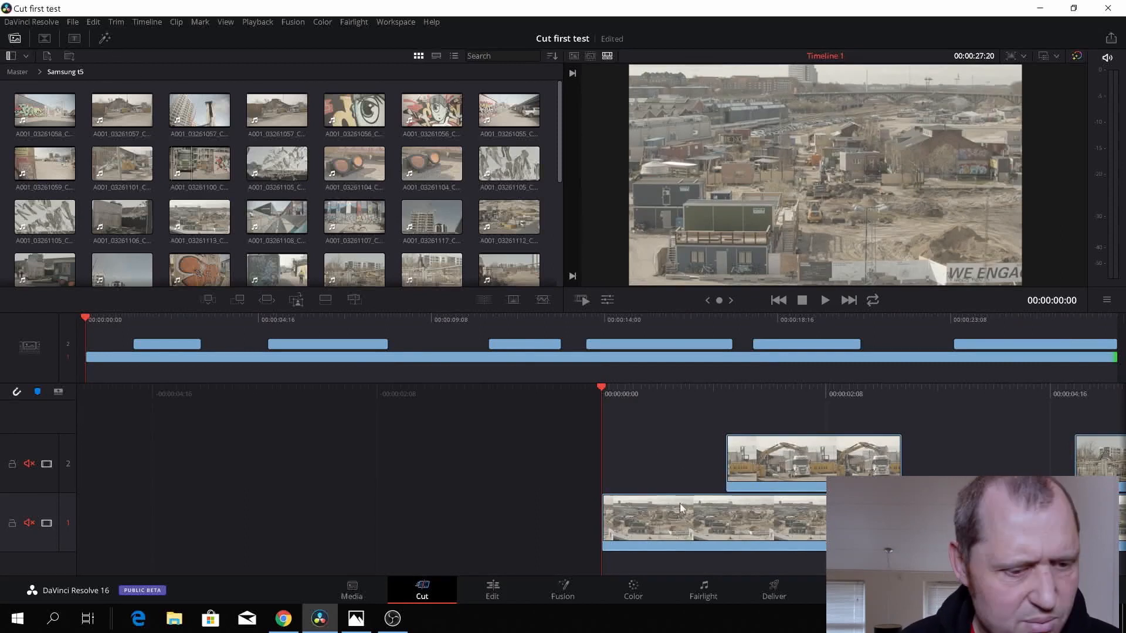
- Select the construction-site clip on track 1 and look through the ResolveFX video effects, from Blur and Color to Light and Refine
left_click(683, 518)
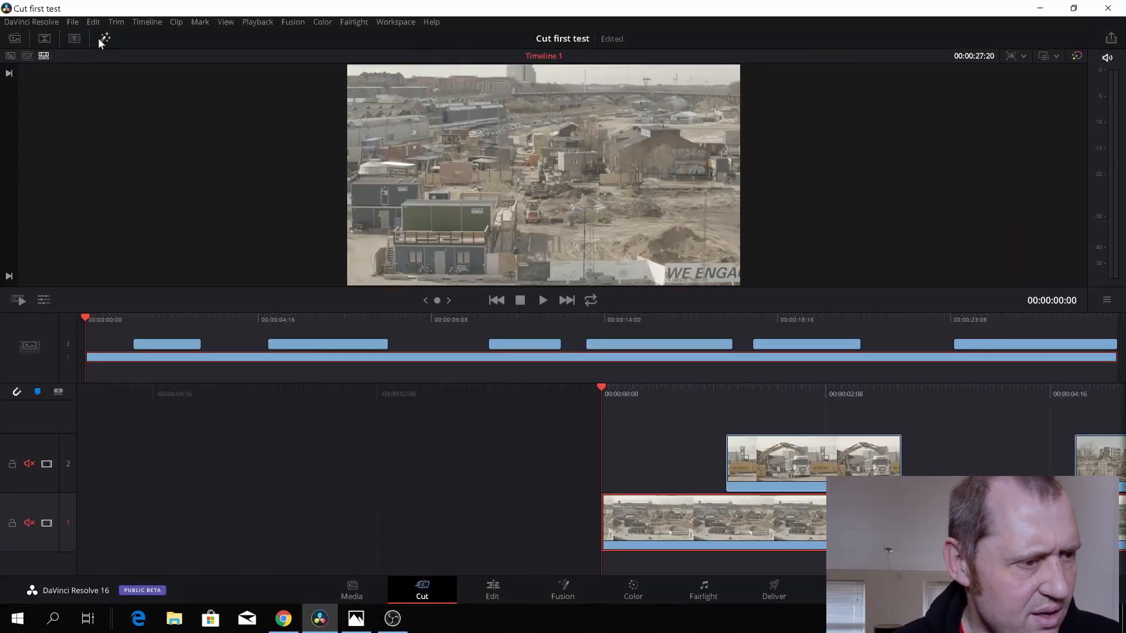
left_click(104, 38)
scroll(88, 132, "down", 8)
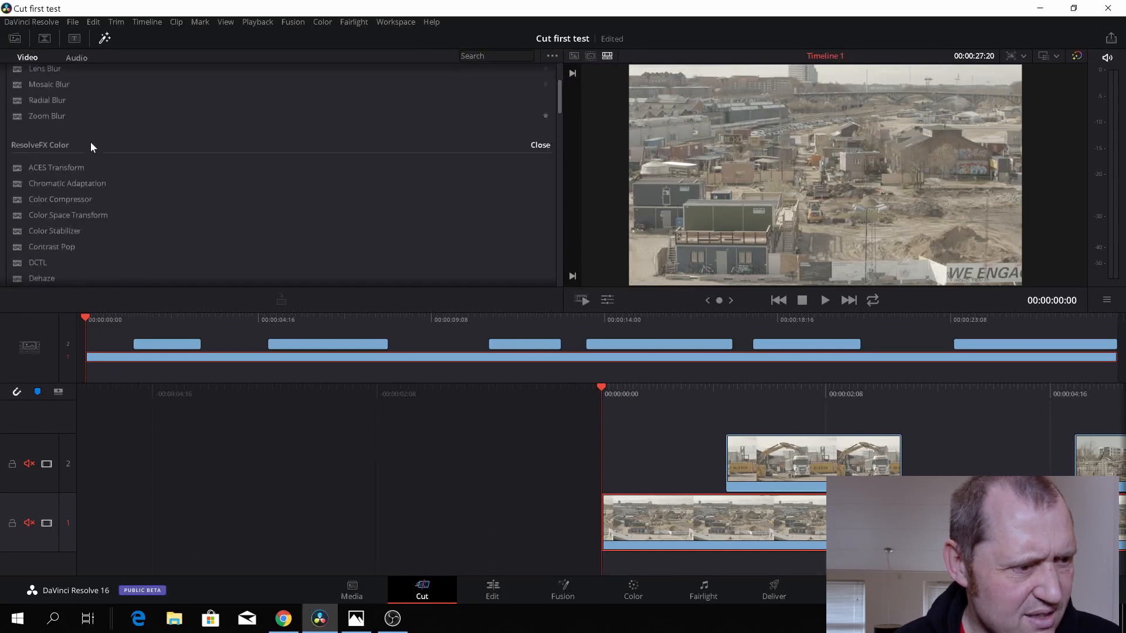
scroll(91, 142, "down", 6)
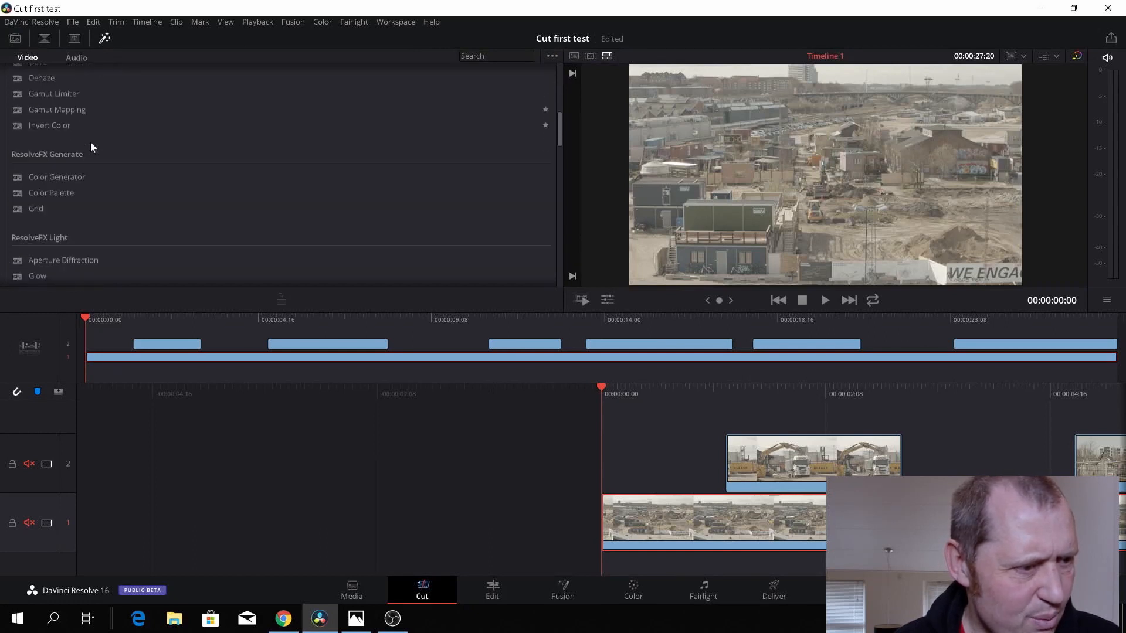
scroll(91, 142, "down", 2)
scroll(91, 142, "up", 5)
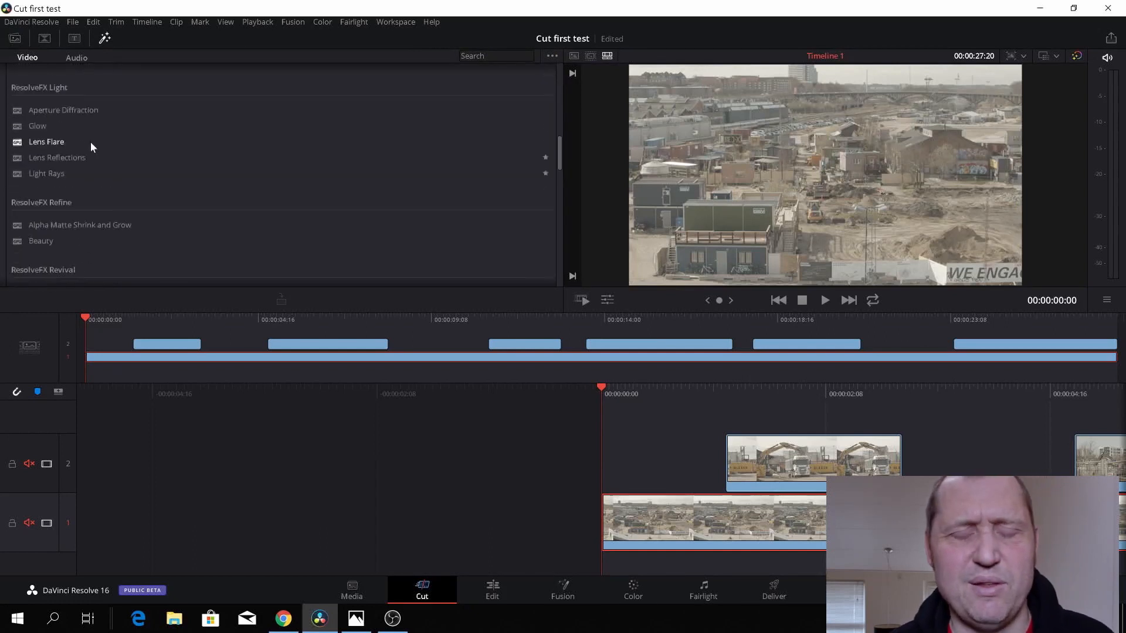